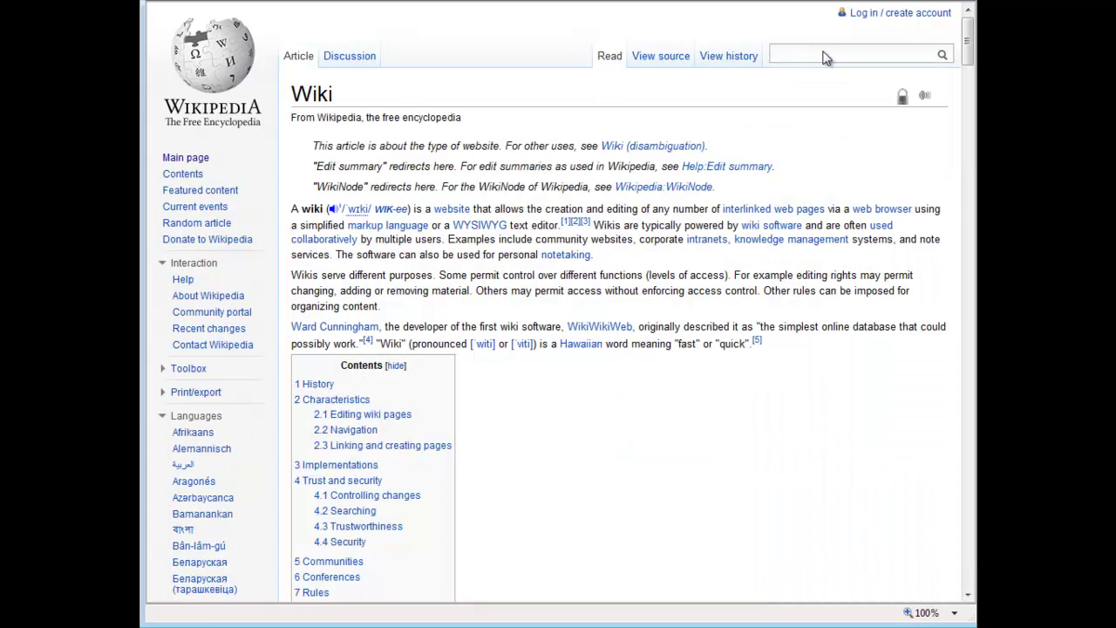
# Open the Group Wiki Assignment from Teaching Materials and view its main body and Conclusion pages
pyautogui.moveTo(967, 55); pyautogui.dragTo(970, 151)
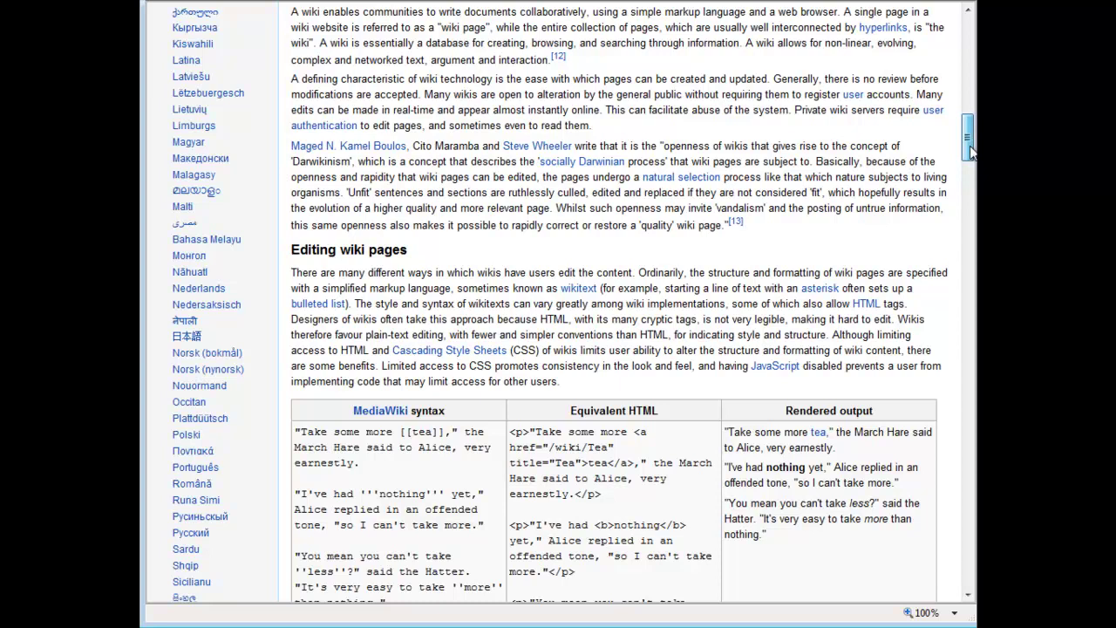
pyautogui.moveTo(970, 151); pyautogui.dragTo(968, 31)
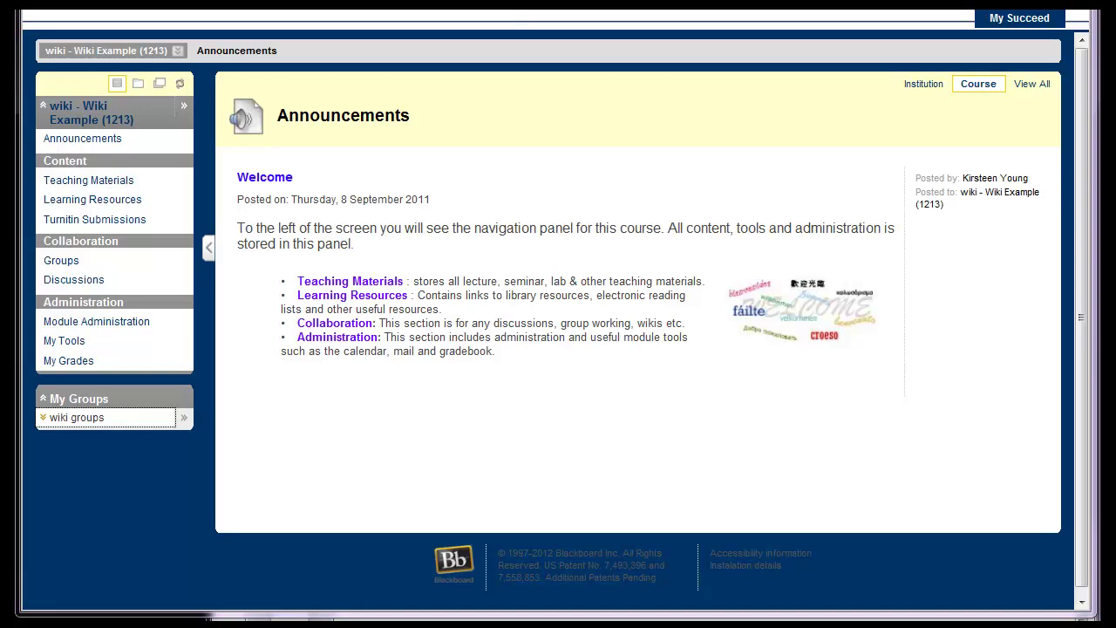
pyautogui.click(96, 186)
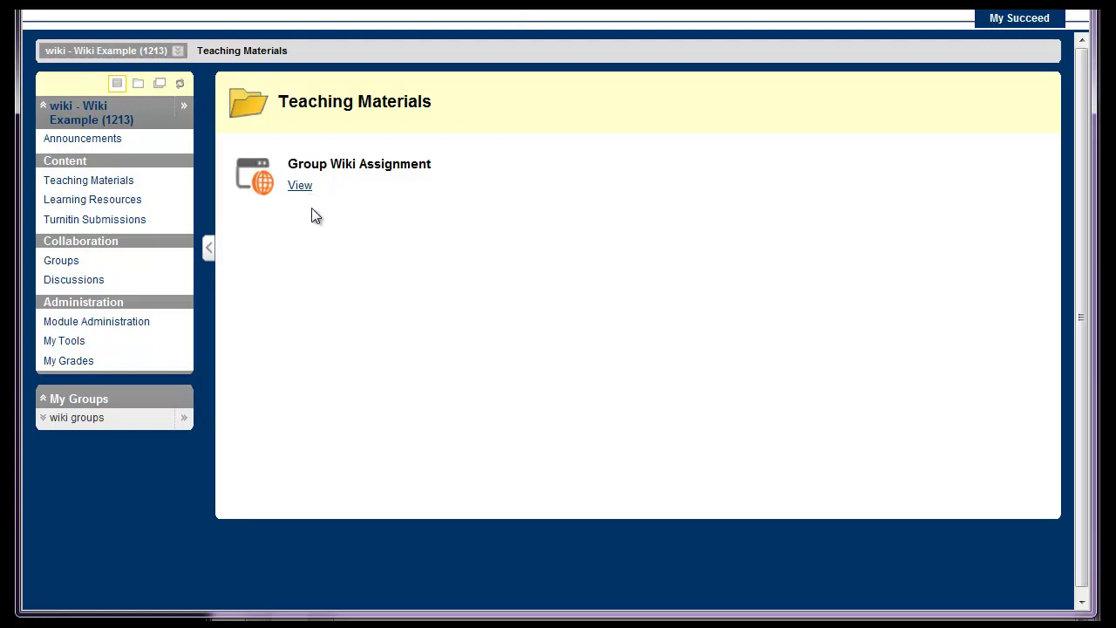
pyautogui.click(300, 186)
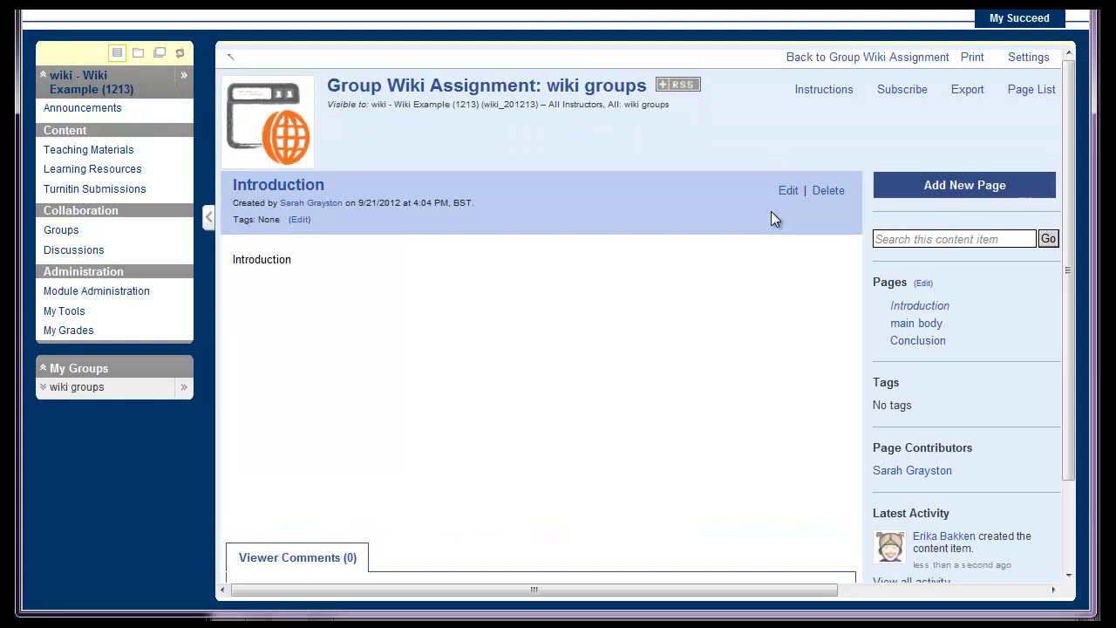
pyautogui.click(918, 325)
pyautogui.click(922, 343)
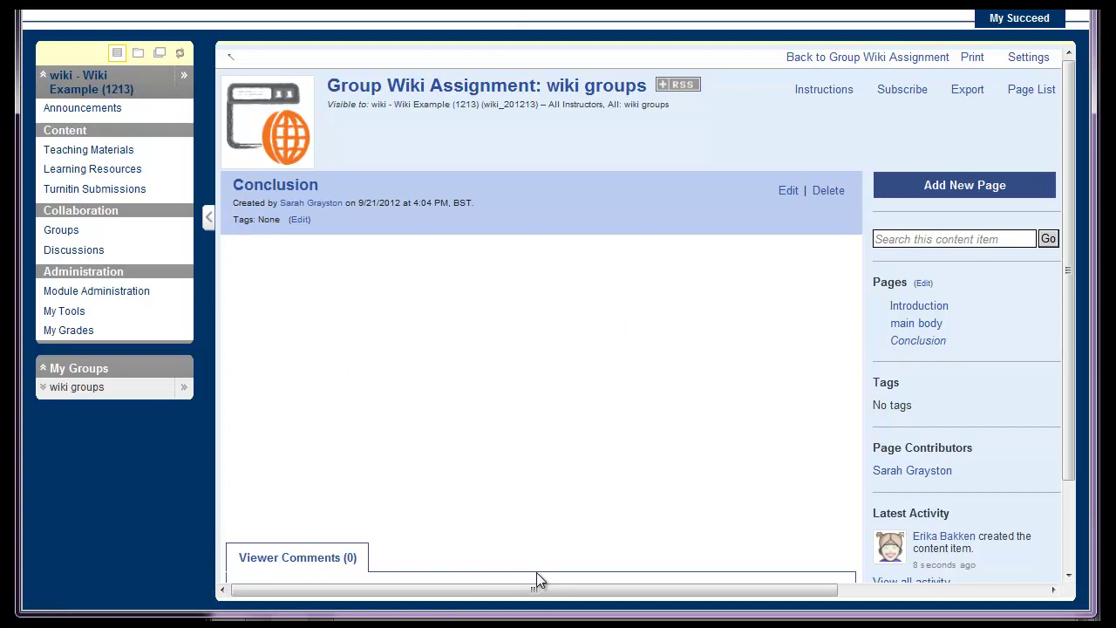
# Go to the wiki groups homepage and open its empty Campus Pack Wiki
pyautogui.click(45, 389)
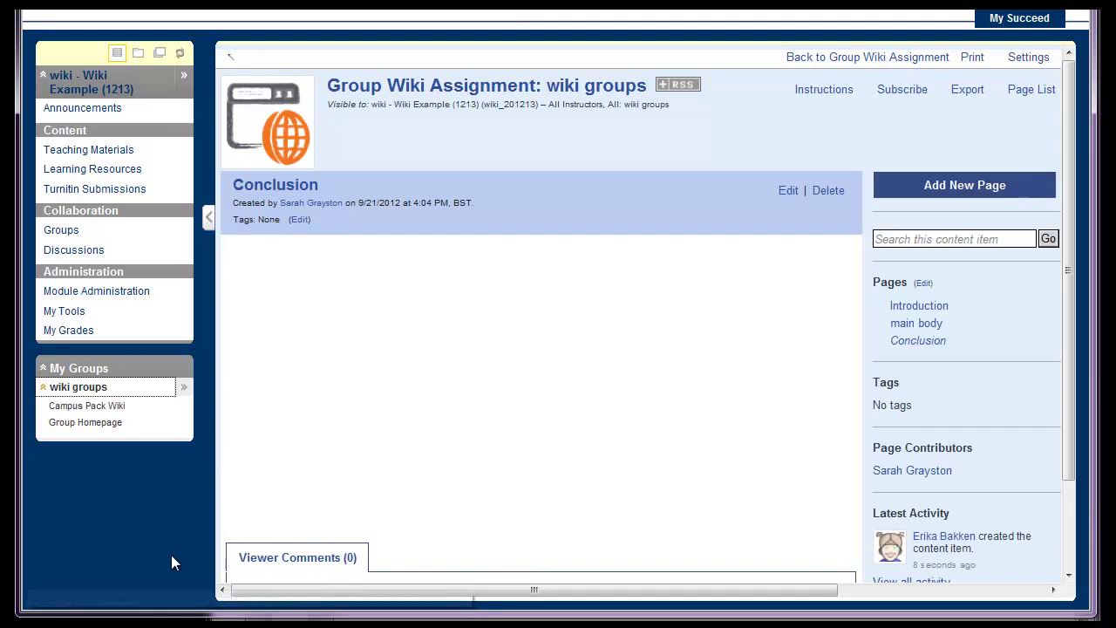
pyautogui.click(85, 424)
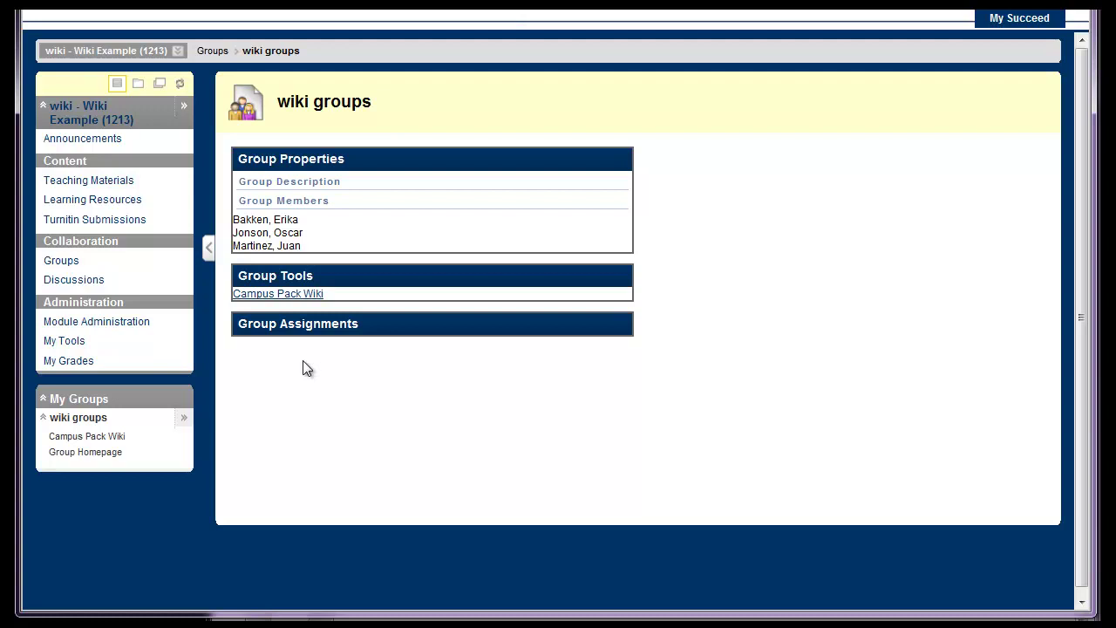
pyautogui.click(279, 294)
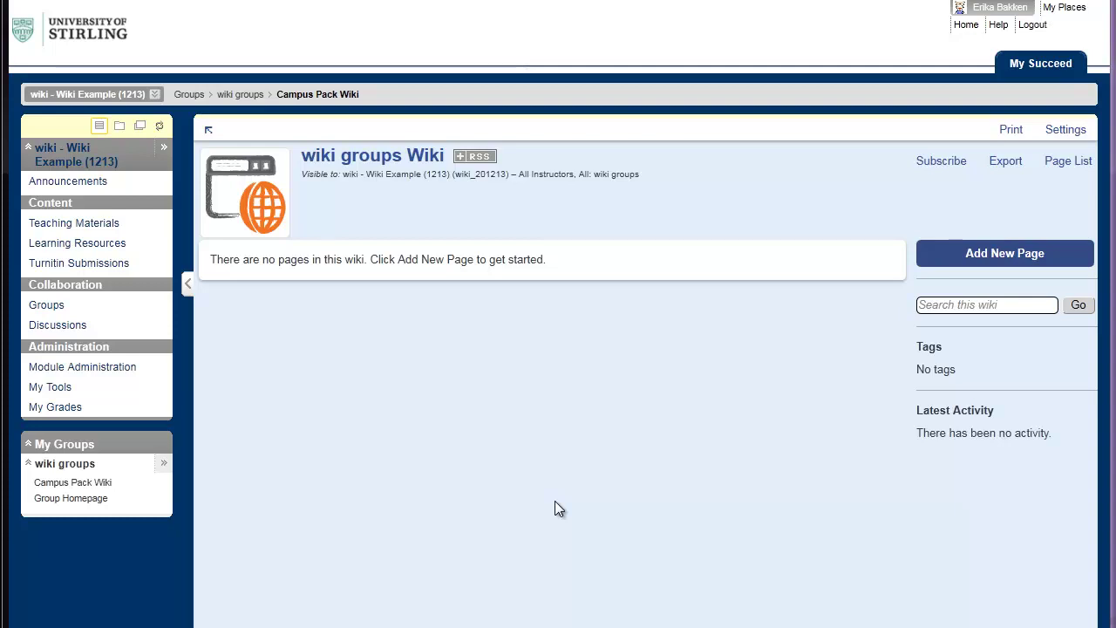
# Add a top-level wiki page titled 'Introduction' under Wiki and start editing it
pyautogui.click(1011, 256)
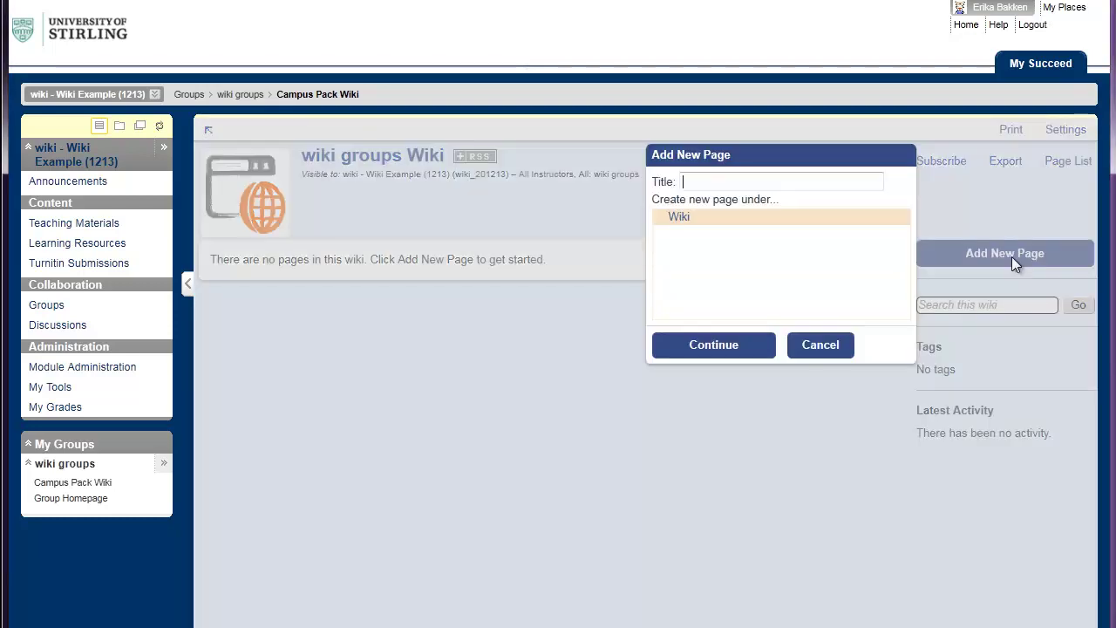
pyautogui.click(729, 180)
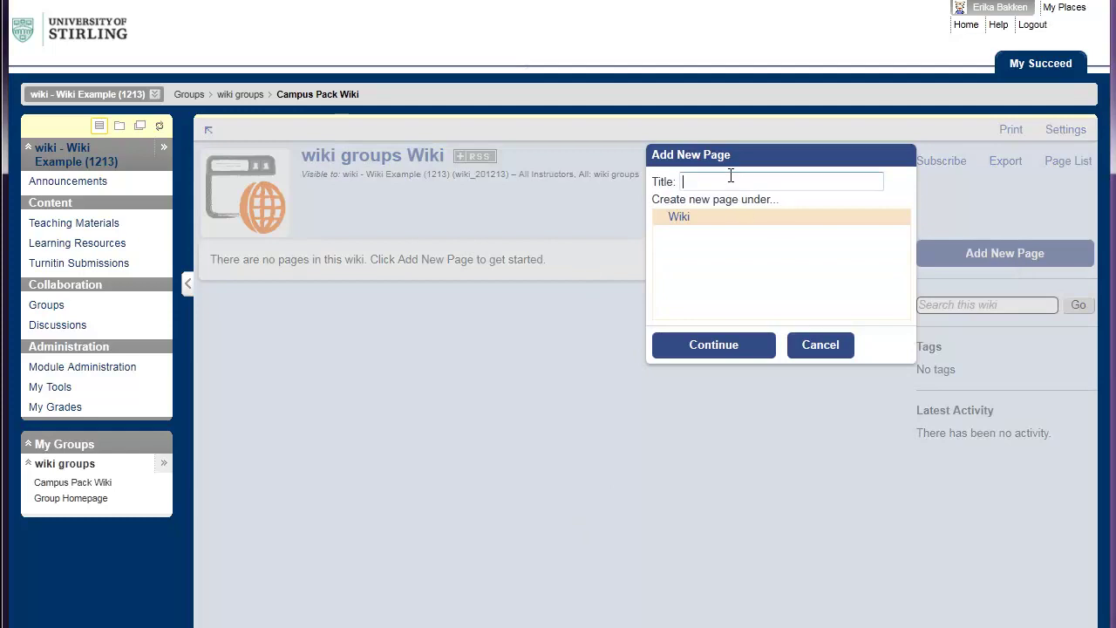
pyautogui.write('Introduction')
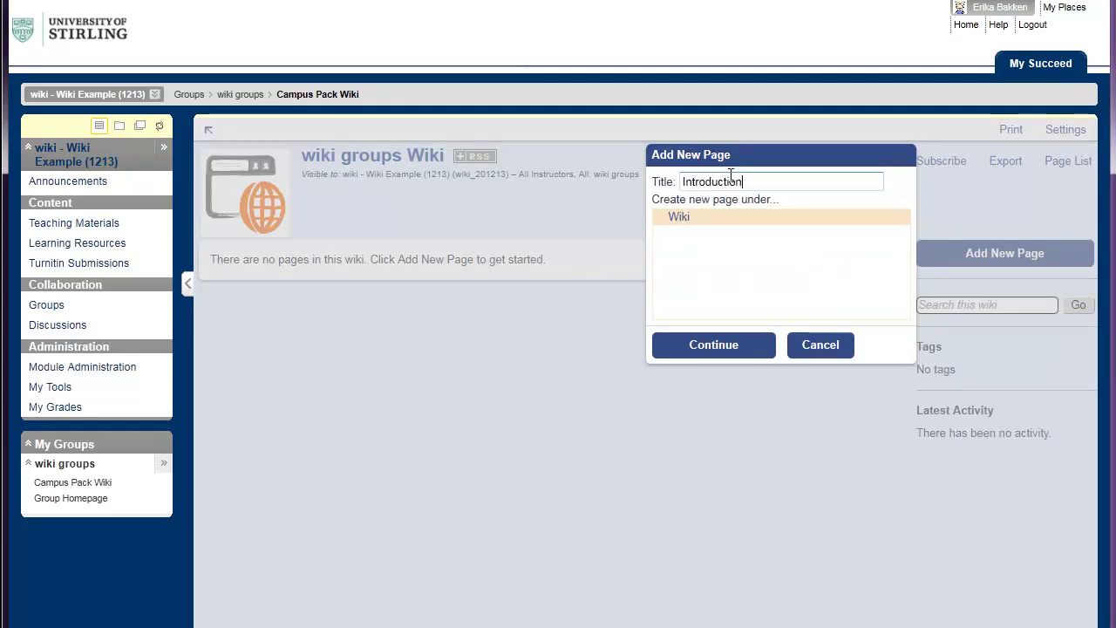
pyautogui.click(721, 345)
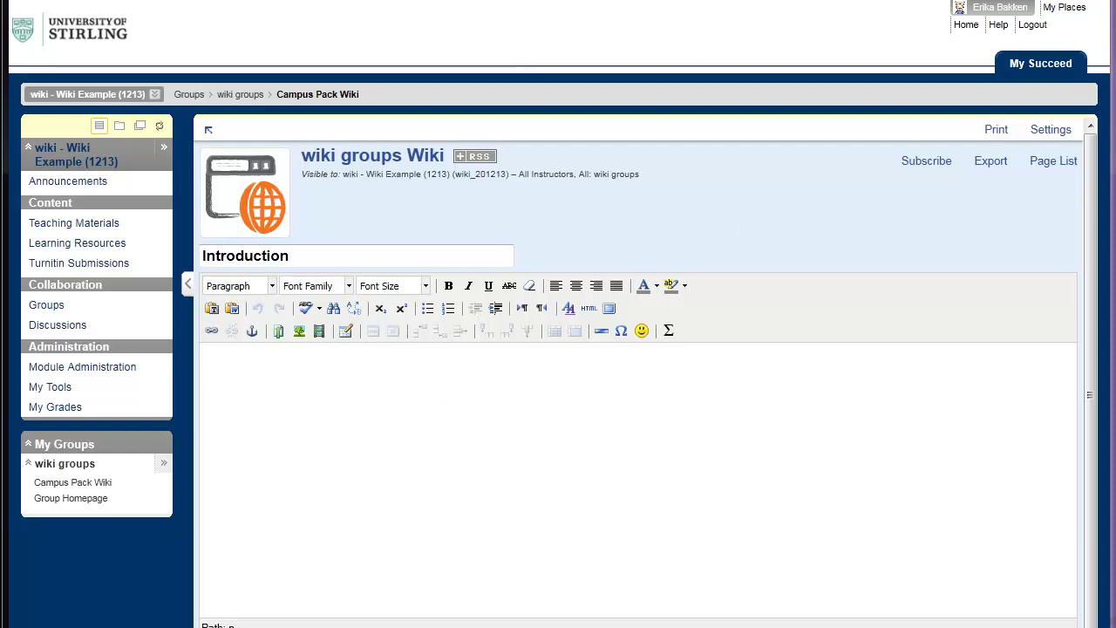
# Paste the introduction text and format the 'Introduction to Wikis' line as Heading 3
pyautogui.click(353, 389)
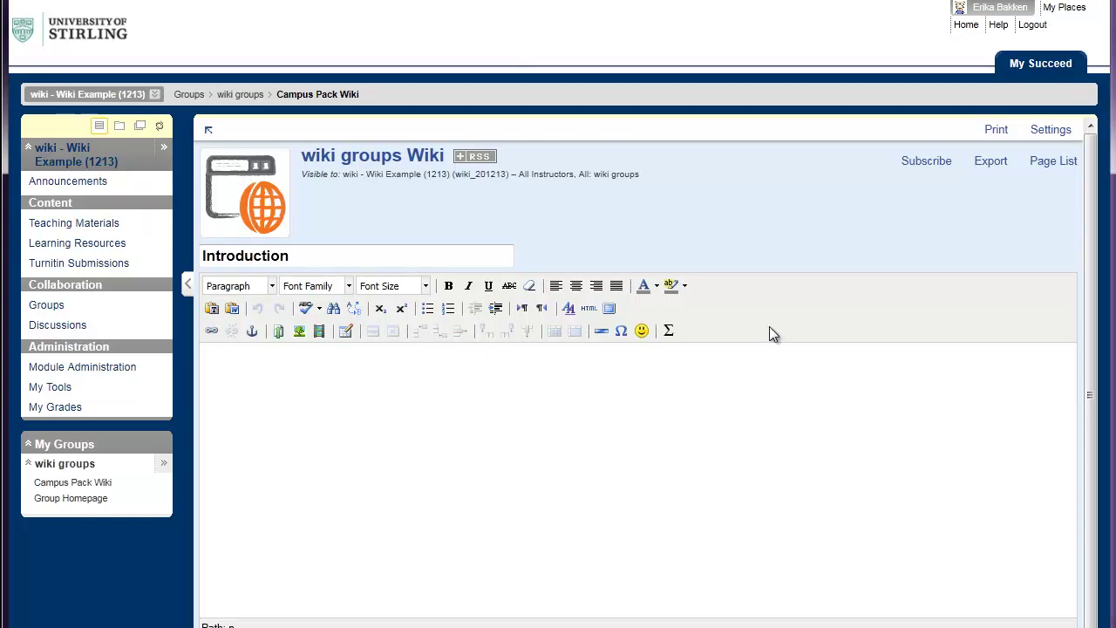
pyautogui.write('Introduction to Wikis A wiki is a means to collaborating together, one of the most famous group collaborative wikis is Wikipedia. The wiki allows users to create new pages and link these pages together with no web design knowledge necessary')
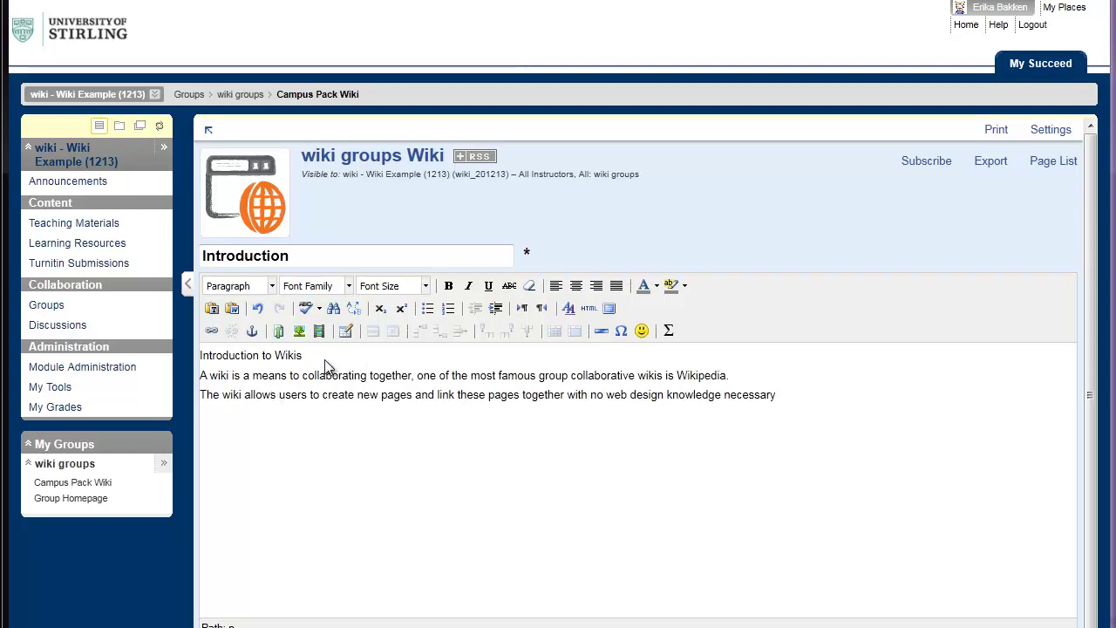
pyautogui.moveTo(324, 359); pyautogui.dragTo(137, 358)
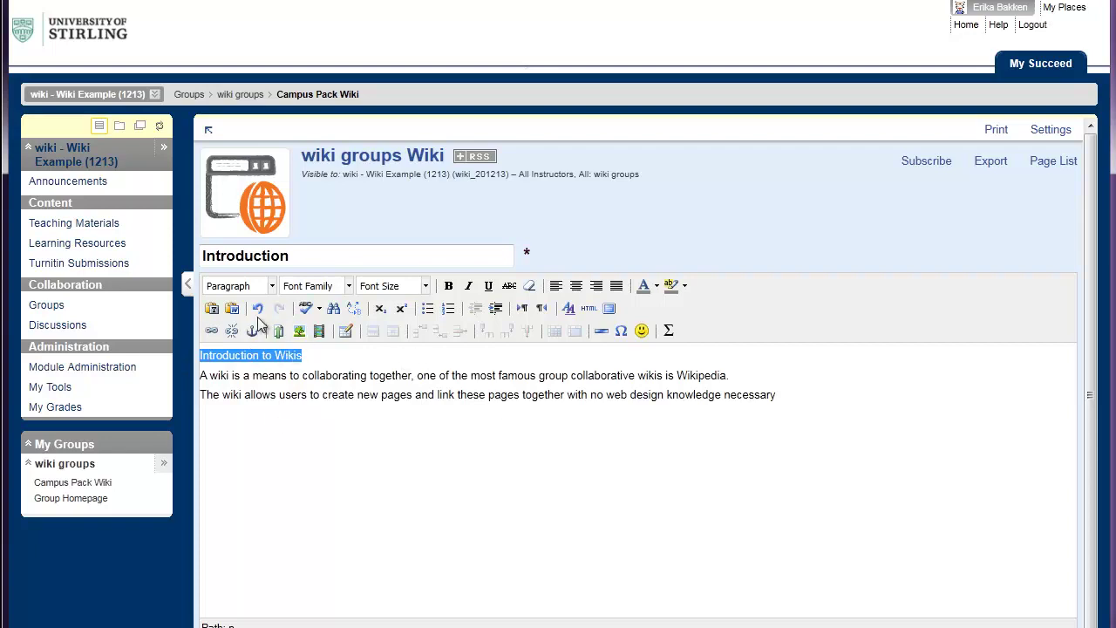
pyautogui.click(425, 288)
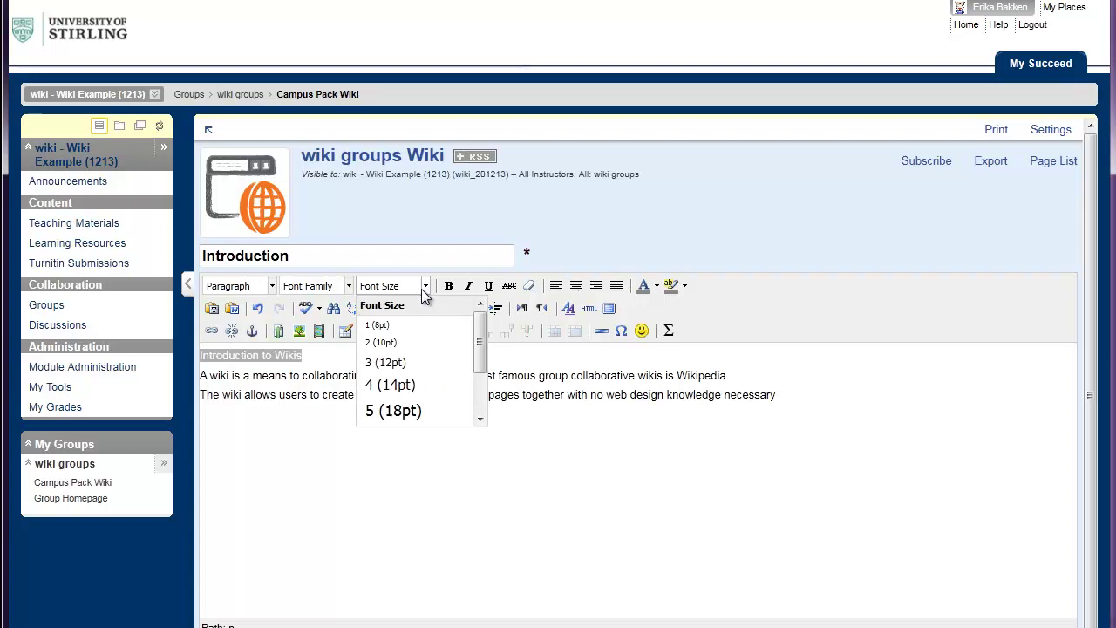
pyautogui.click(424, 288)
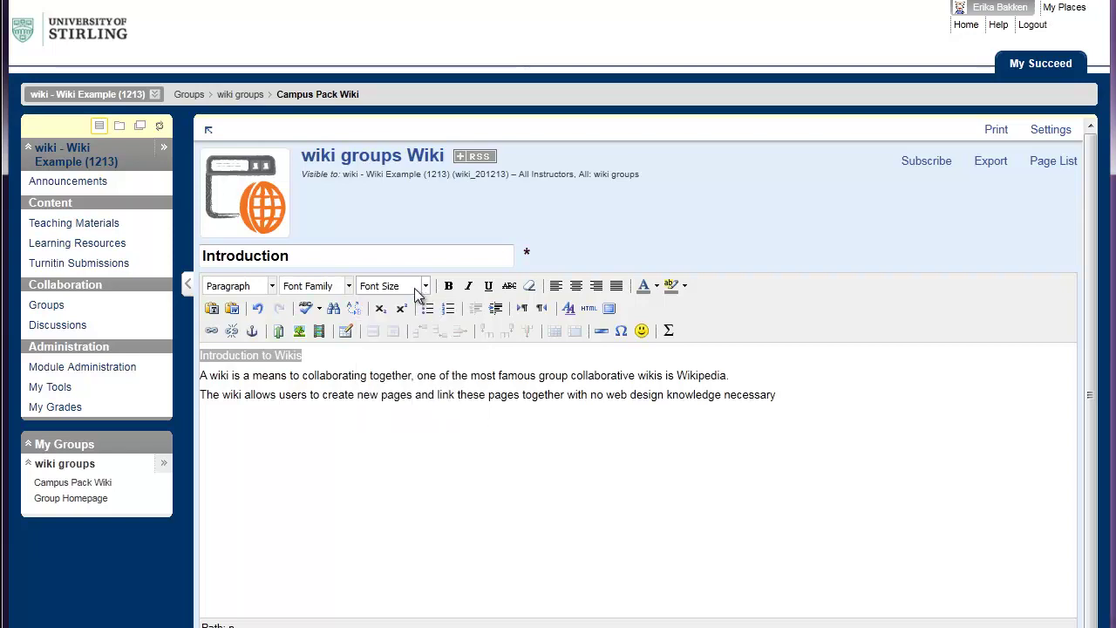
pyautogui.click(271, 286)
pyautogui.moveTo(308, 335); pyautogui.dragTo(312, 399)
pyautogui.click(287, 360)
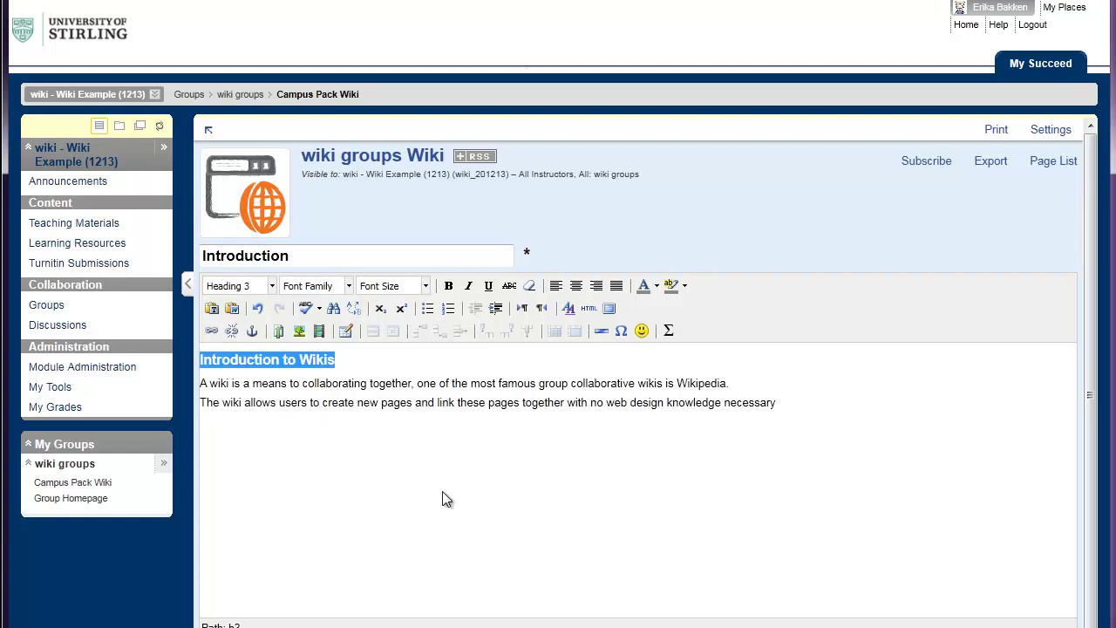
# Insert a blank line between the heading and the first sentence
pyautogui.click(442, 491)
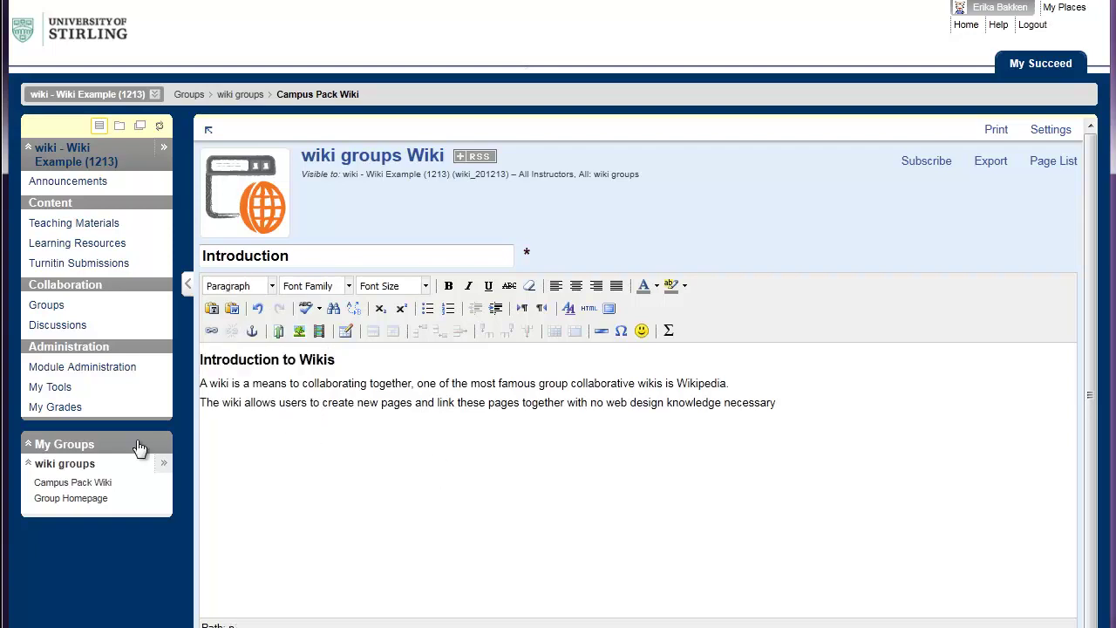
pyautogui.click(201, 383)
pyautogui.press('Return')
pyautogui.click(551, 453)
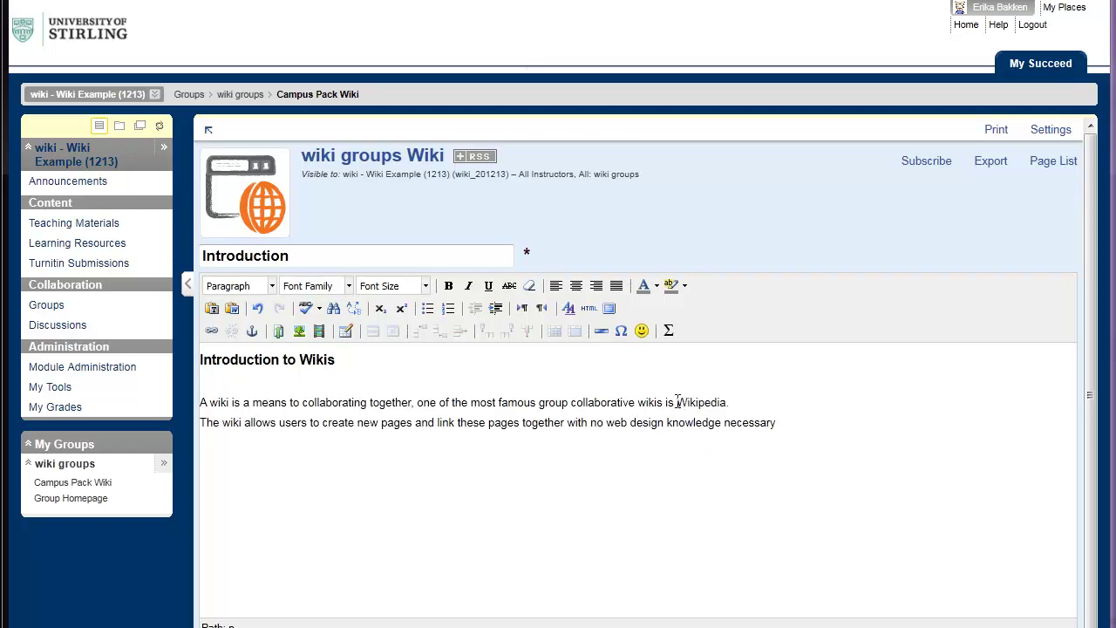
pyautogui.moveTo(676, 402); pyautogui.dragTo(729, 403)
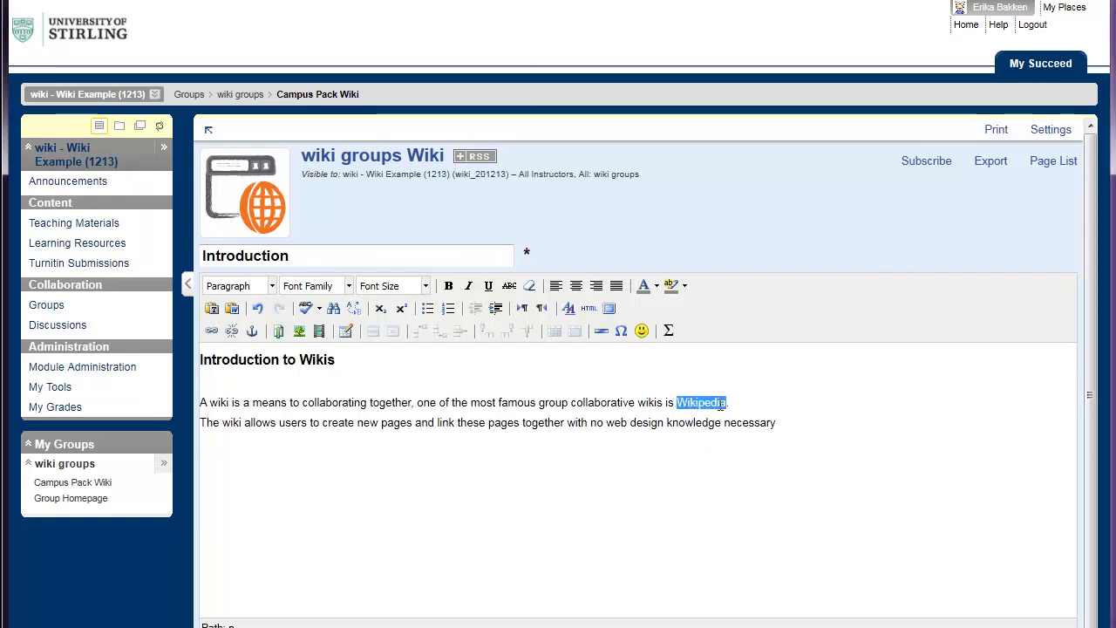
pyautogui.click(212, 332)
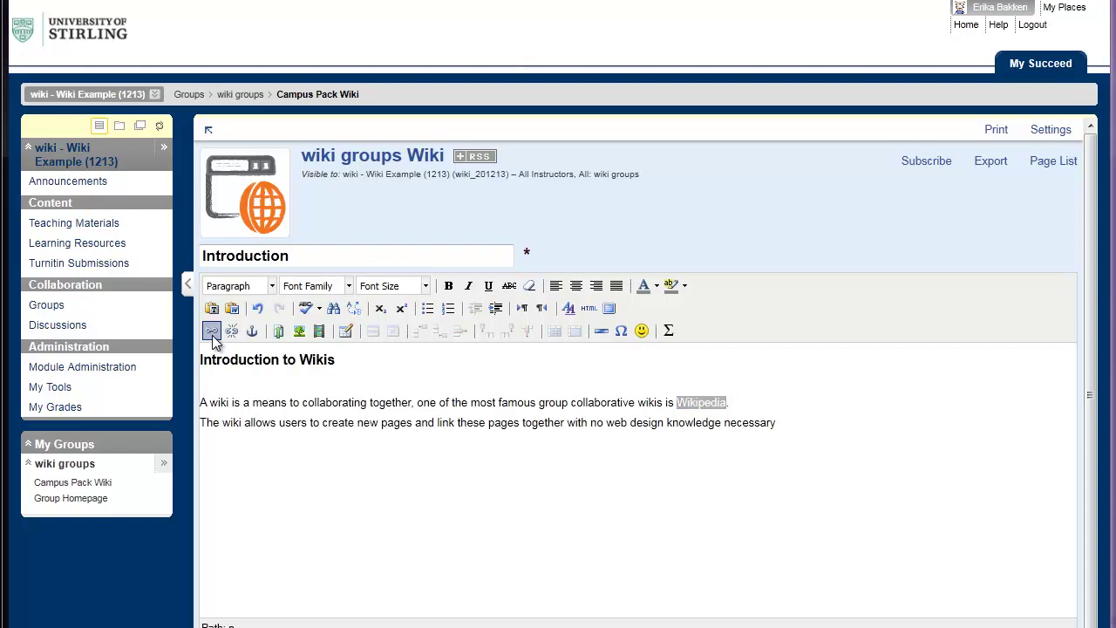
pyautogui.moveTo(338, 187); pyautogui.dragTo(526, 173)
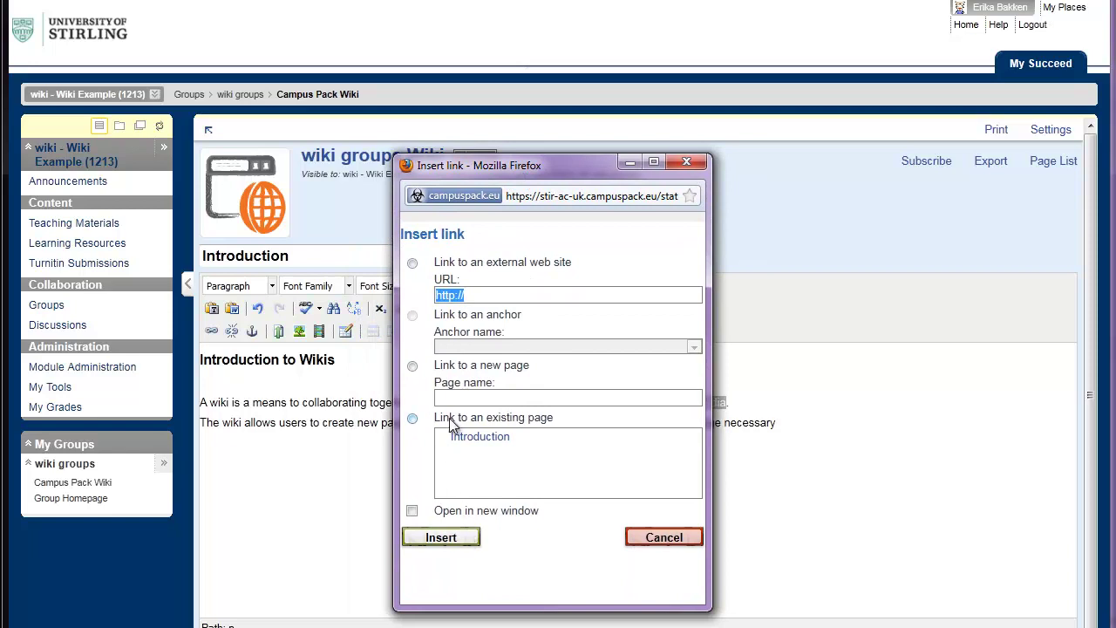
pyautogui.click(413, 263)
pyautogui.press('Down')
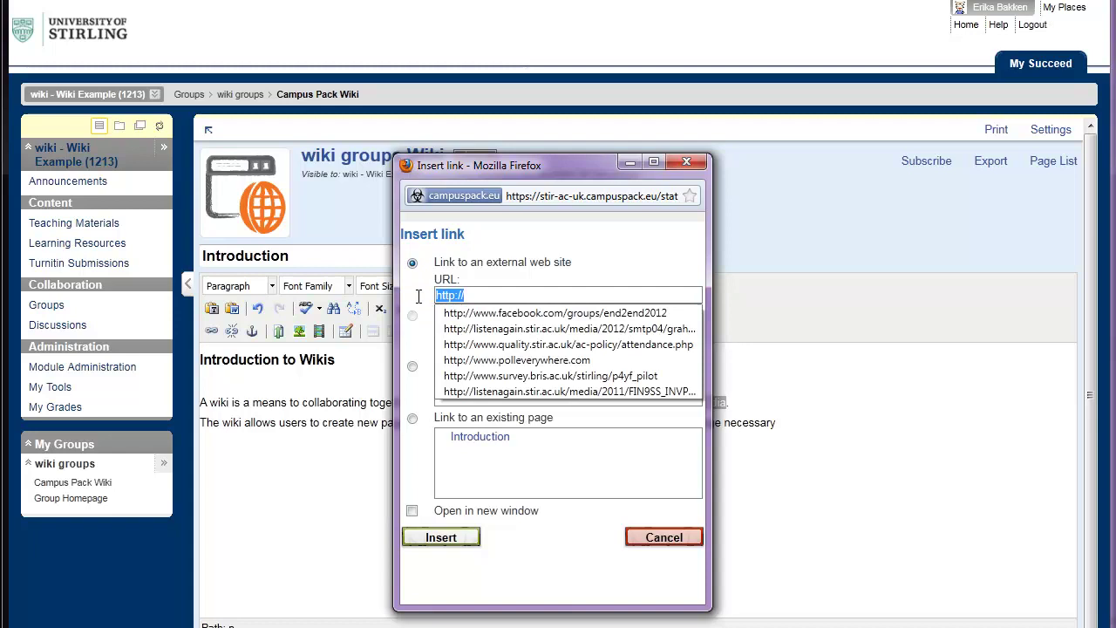
pyautogui.write('http://en.wikipedia.org/wiki/Main_Page')
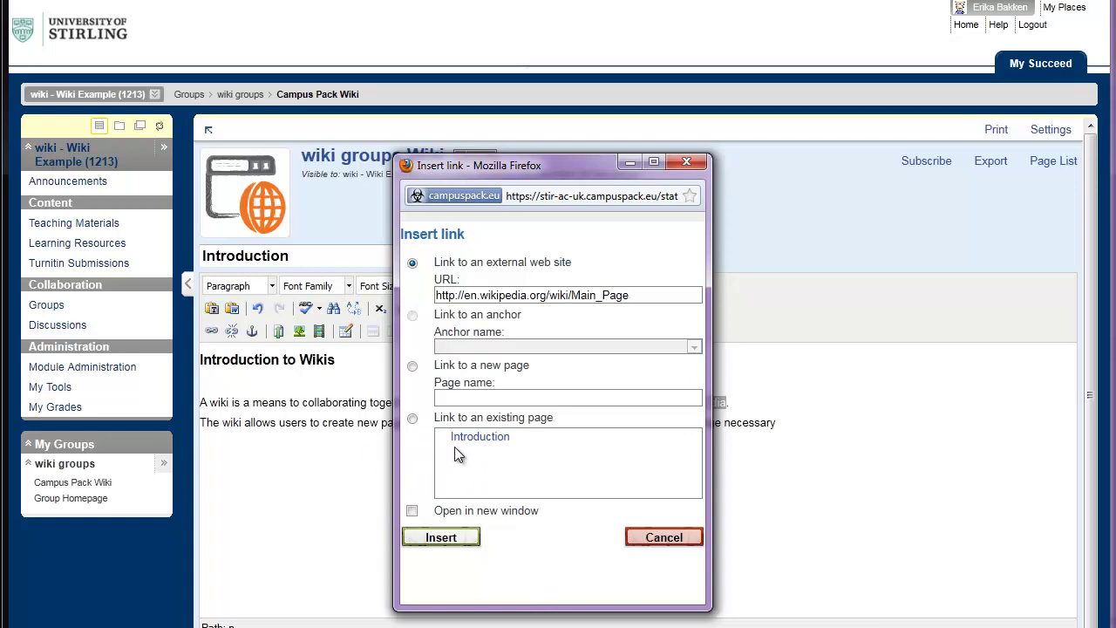
pyautogui.click(452, 538)
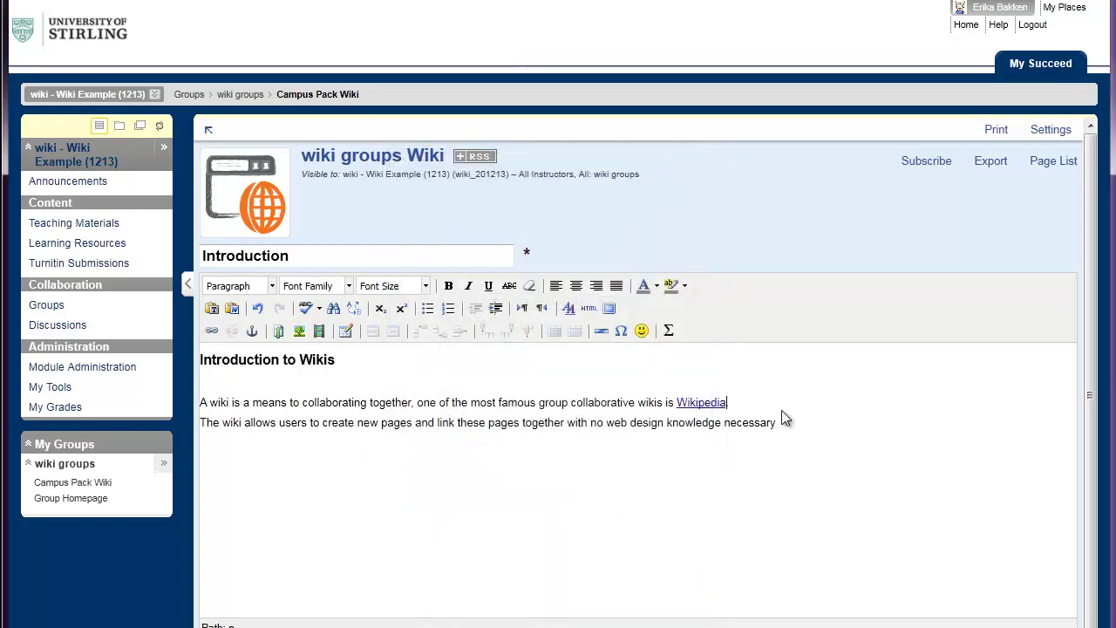
# Bullet the 'The wiki allows…' sentence and add two blank lines above it
pyautogui.click(678, 421)
pyautogui.click(203, 424)
pyautogui.click(429, 309)
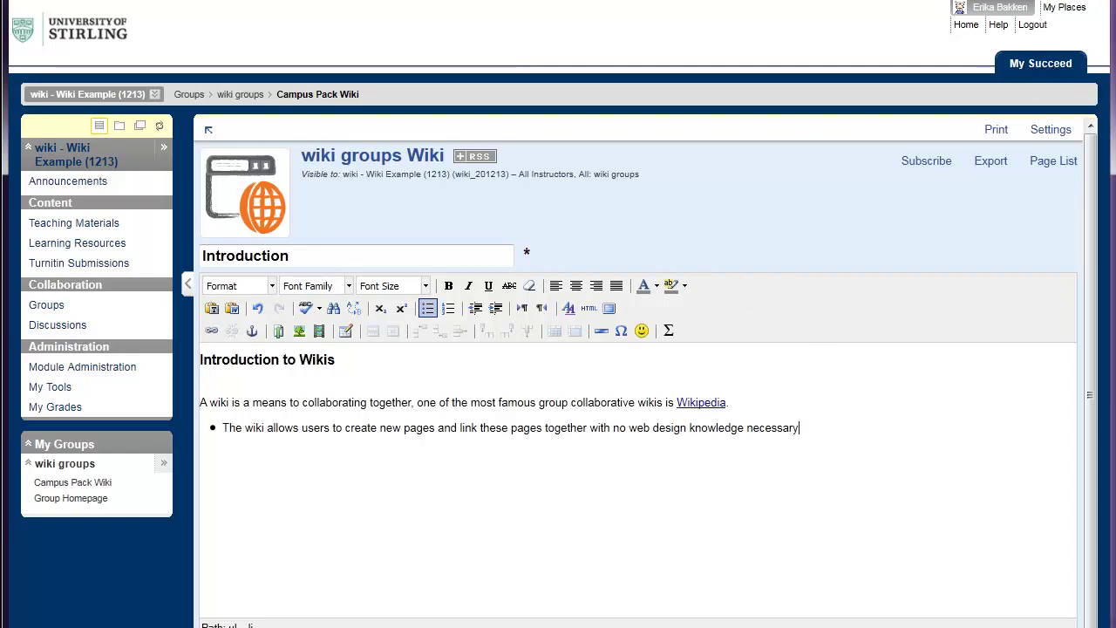
pyautogui.press('Up')
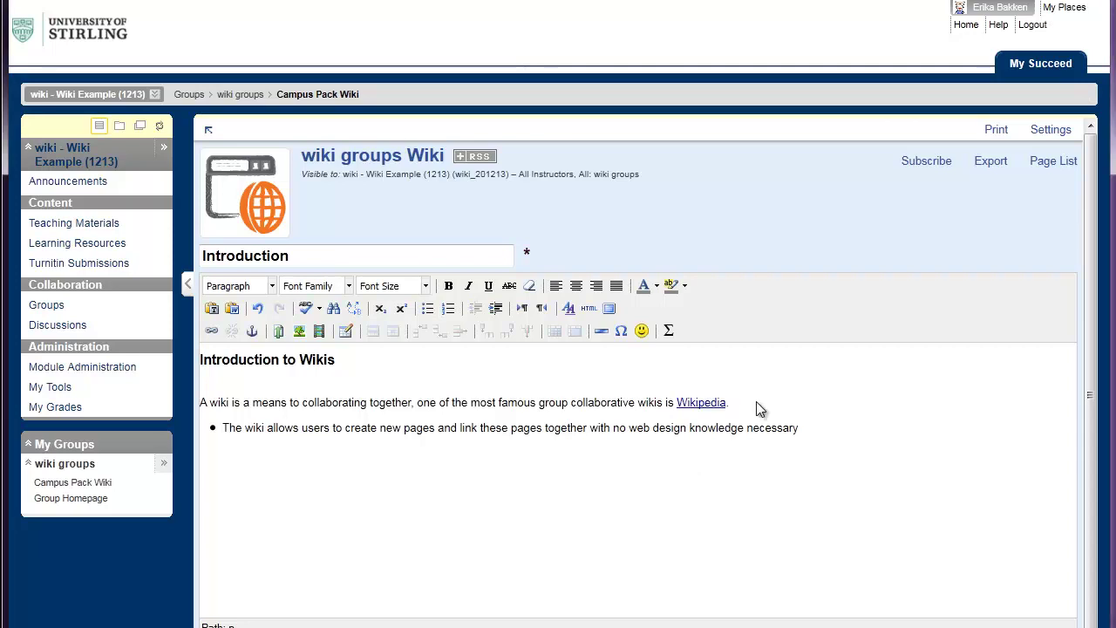
pyautogui.press('Return')
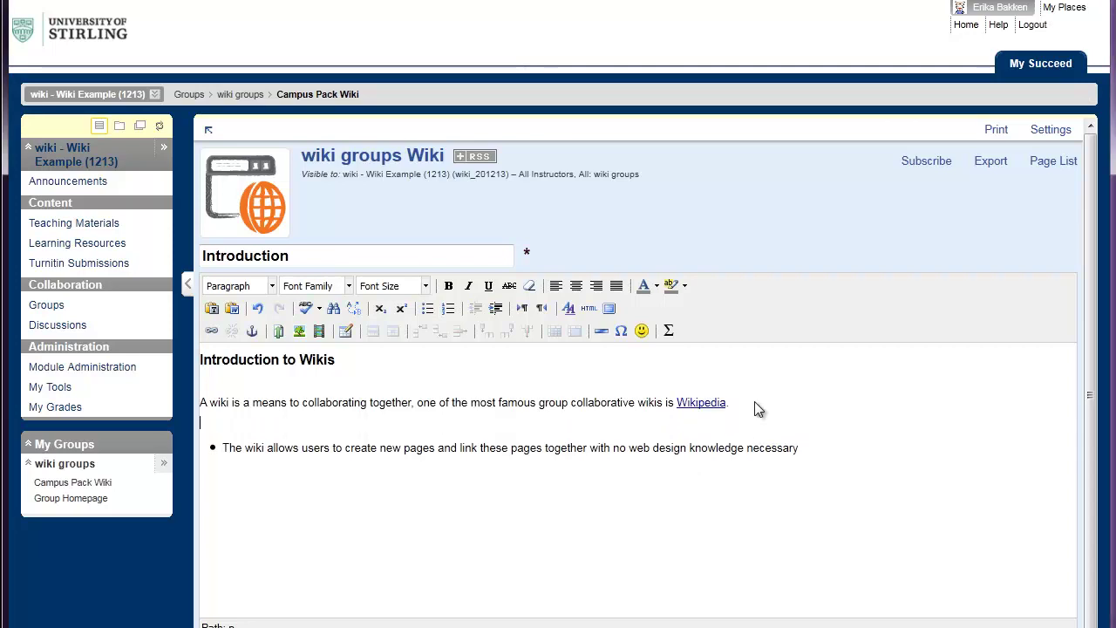
pyautogui.press('Return')
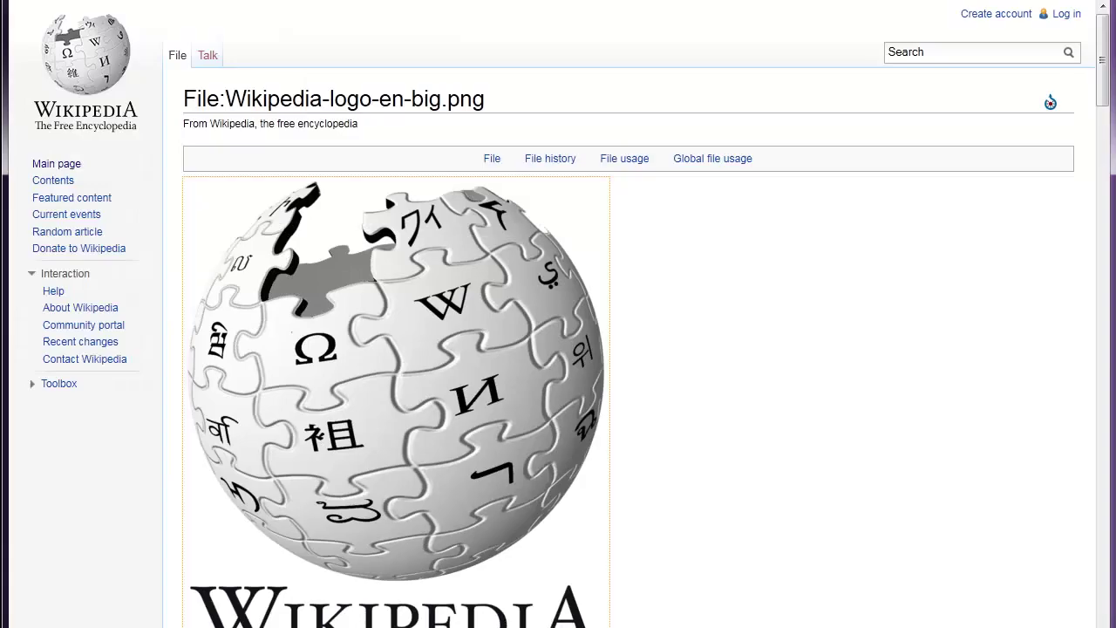
# Scroll through Wikipedia's logo file page and back to the top
pyautogui.scroll(-3, 769, 357)
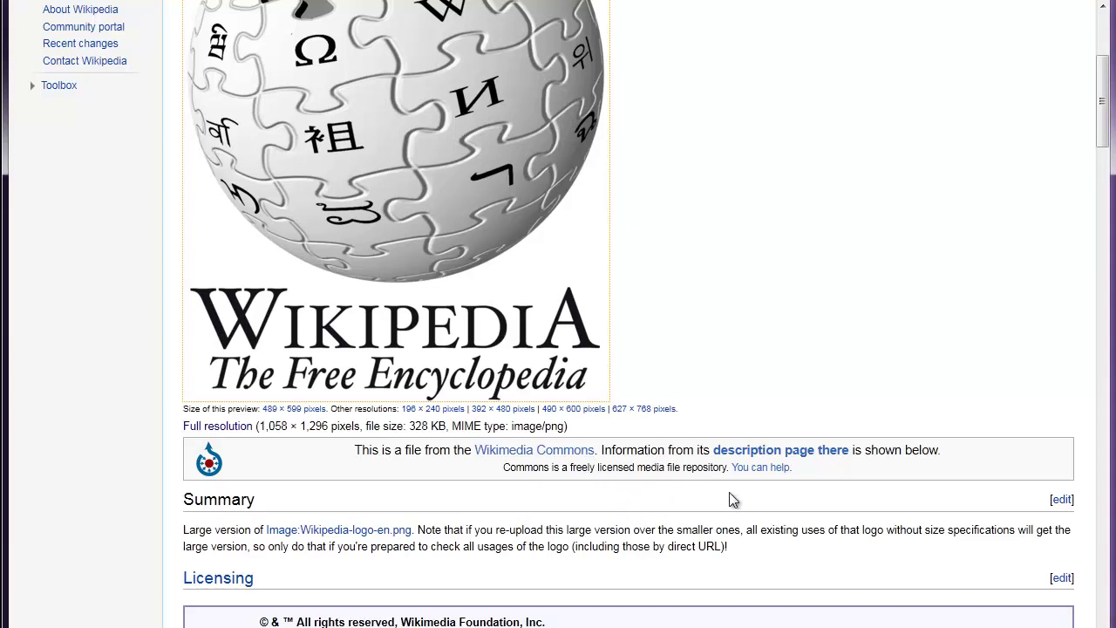
pyautogui.scroll(4, 702, 504)
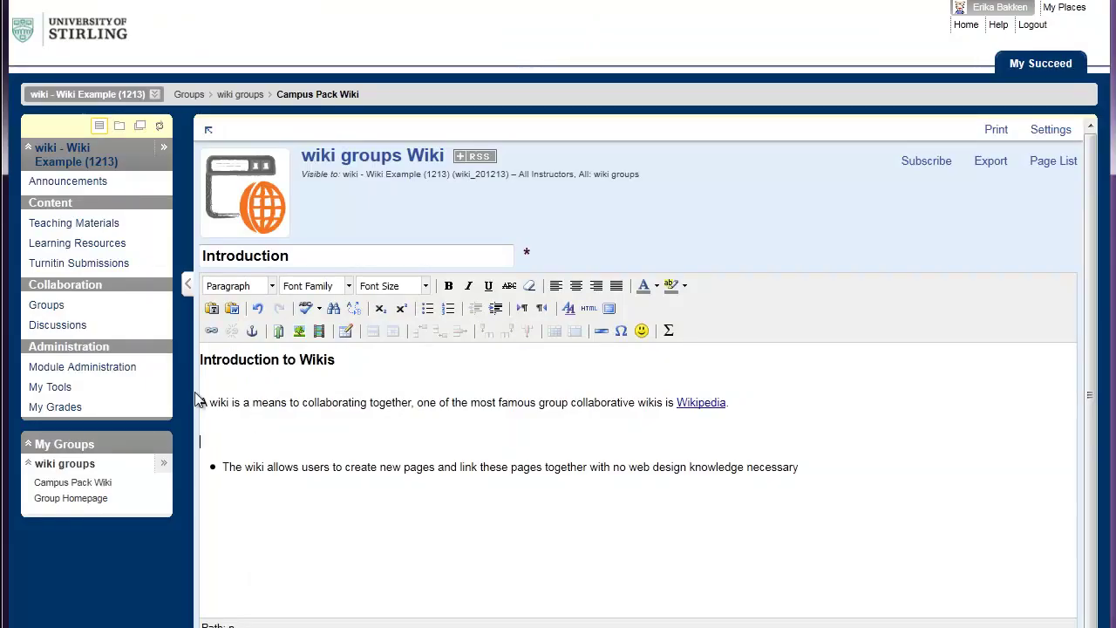
# Start an image insert on the empty line above the bullet, cancelling the file upload
pyautogui.click(218, 449)
pyautogui.click(299, 330)
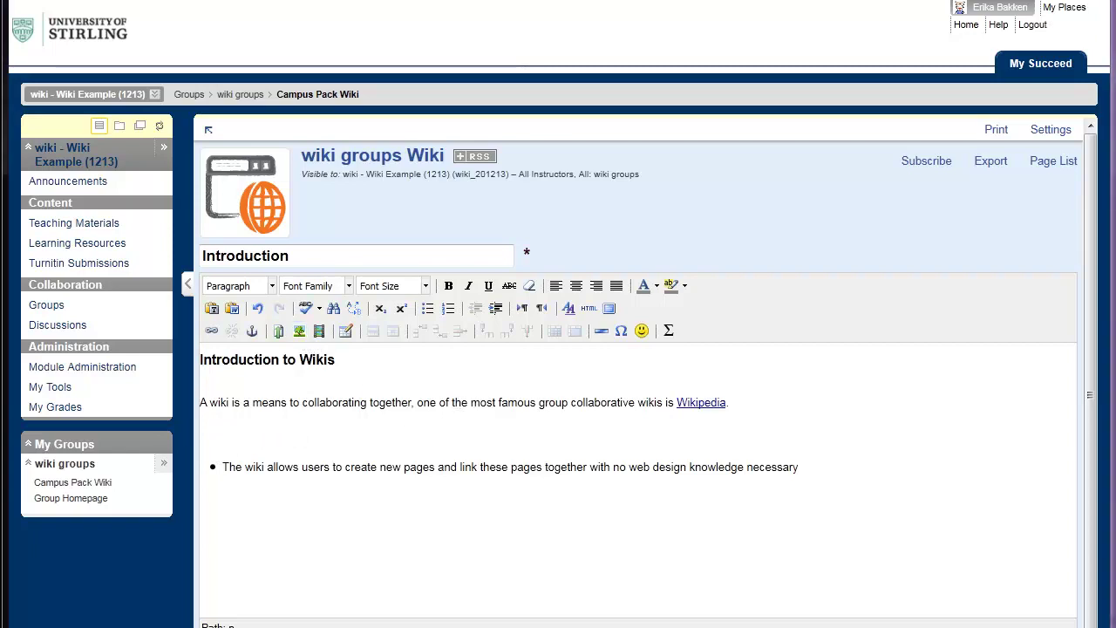
pyautogui.moveTo(799, 196); pyautogui.dragTo(654, 260)
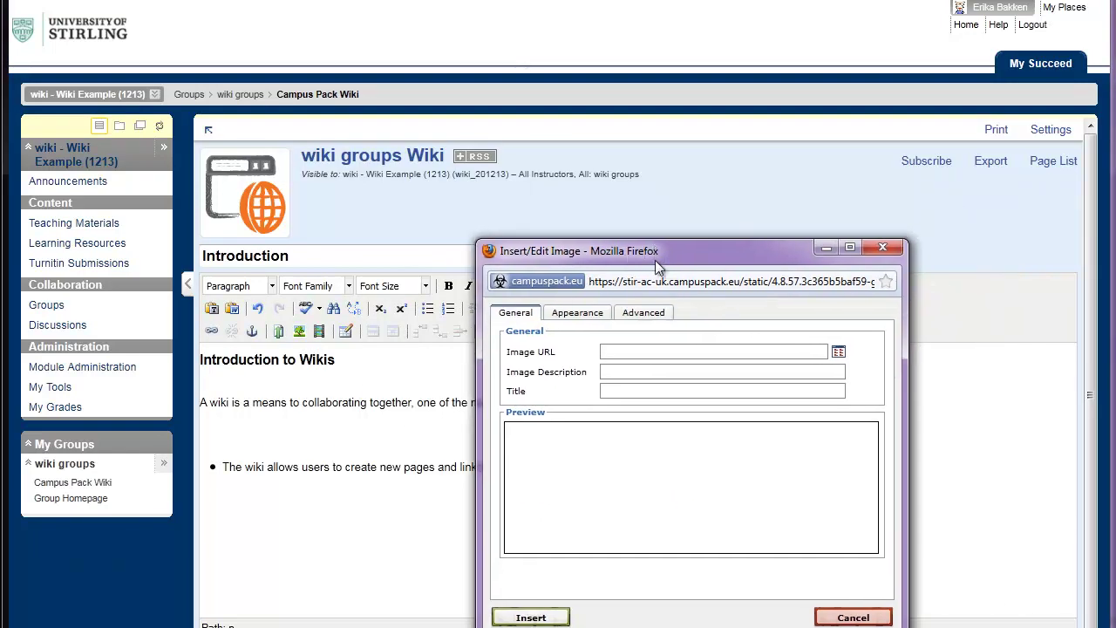
pyautogui.click(618, 352)
pyautogui.click(618, 352)
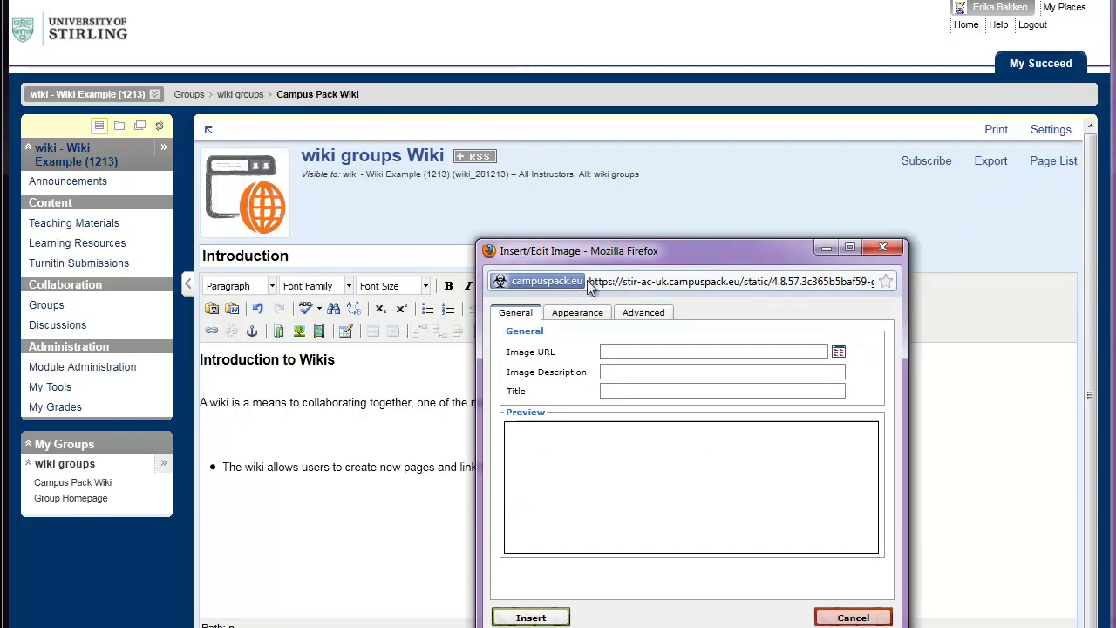
pyautogui.click(836, 352)
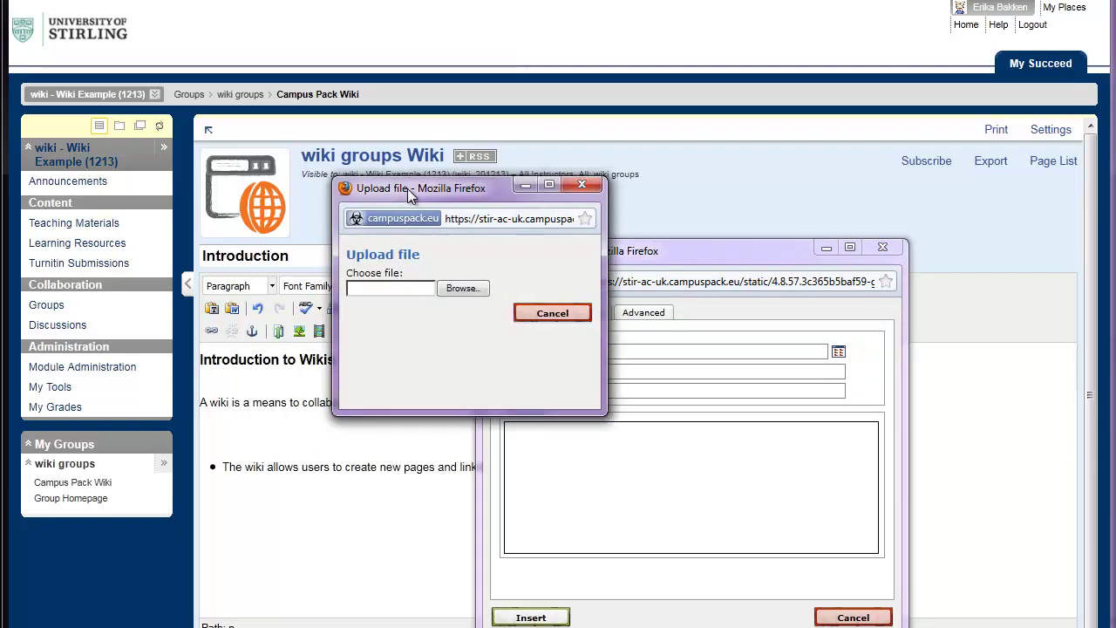
pyautogui.click(533, 387)
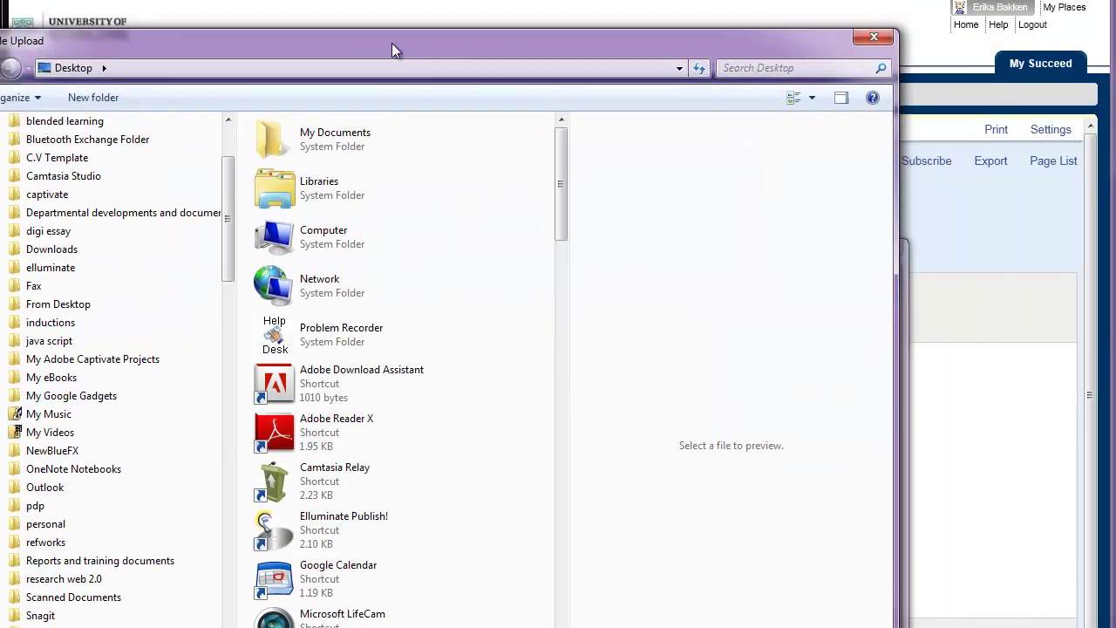
pyautogui.moveTo(391, 48); pyautogui.dragTo(323, 222)
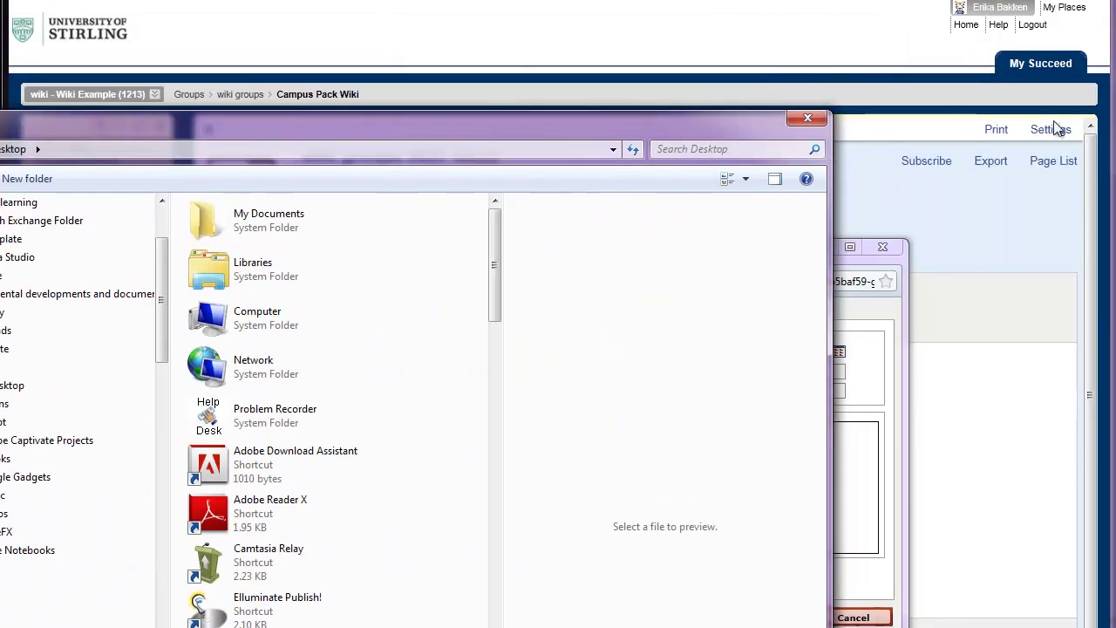
pyautogui.click(810, 126)
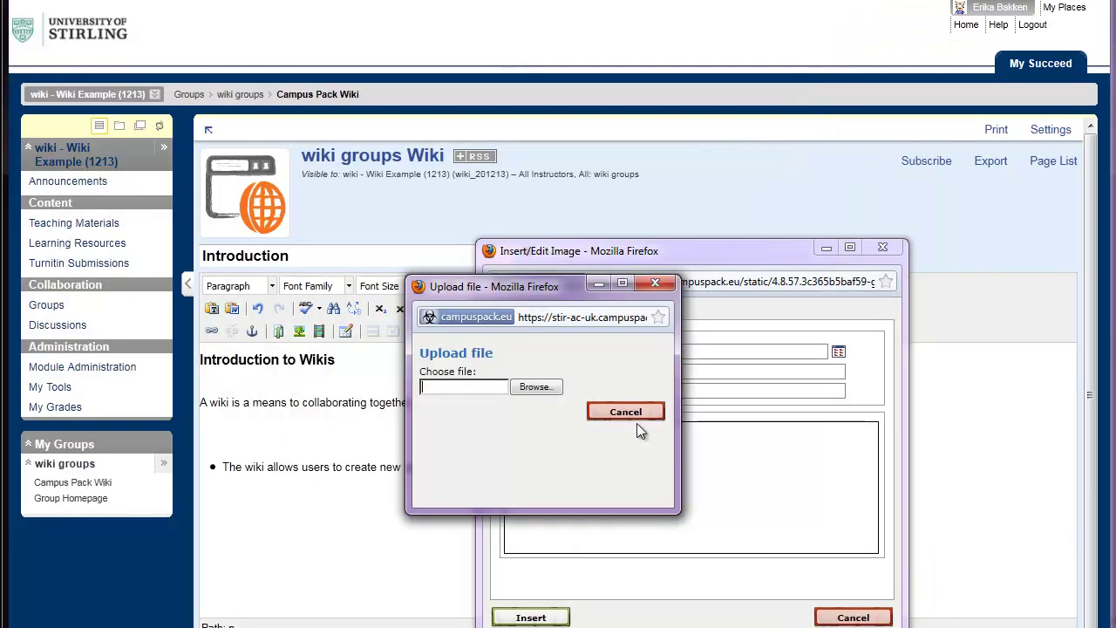
pyautogui.click(639, 416)
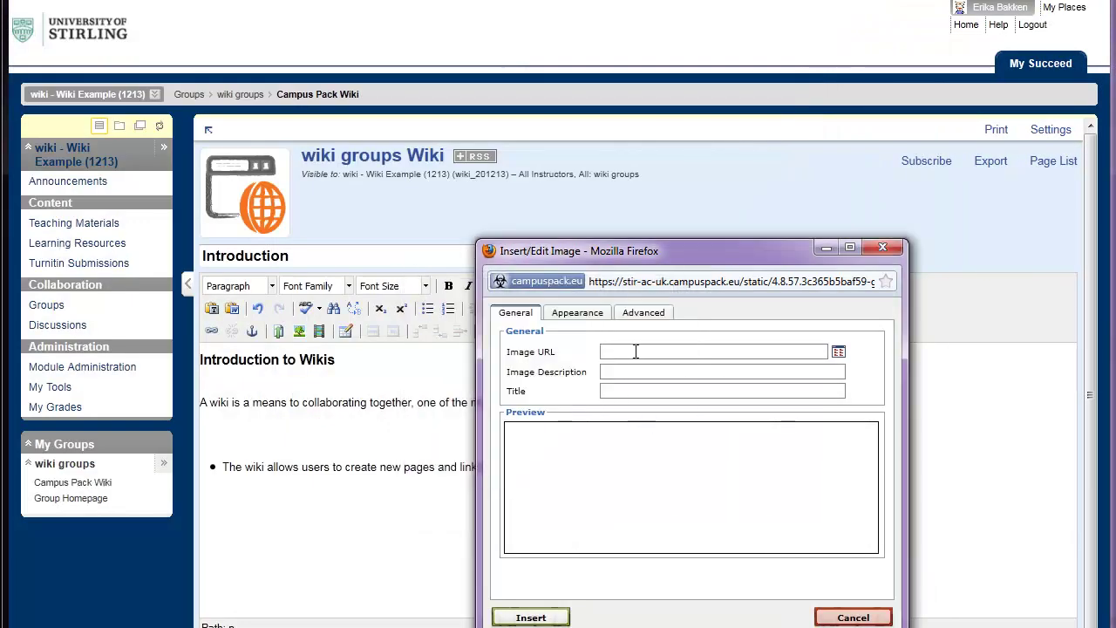
# Use the Wikipedia-logo-en-big.png web address as the image URL, previewing it at 1058 x 1296 px
pyautogui.rightClick(628, 352)
pyautogui.click(686, 427)
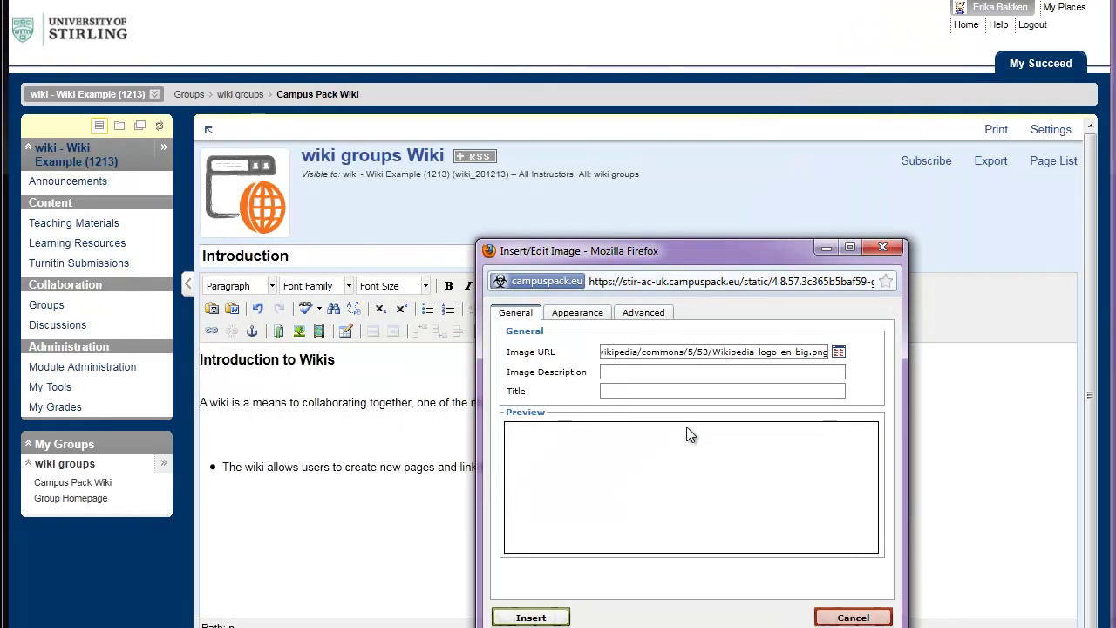
pyautogui.click(661, 391)
pyautogui.moveTo(572, 546); pyautogui.dragTo(626, 558)
pyautogui.scroll(-10, 757, 544)
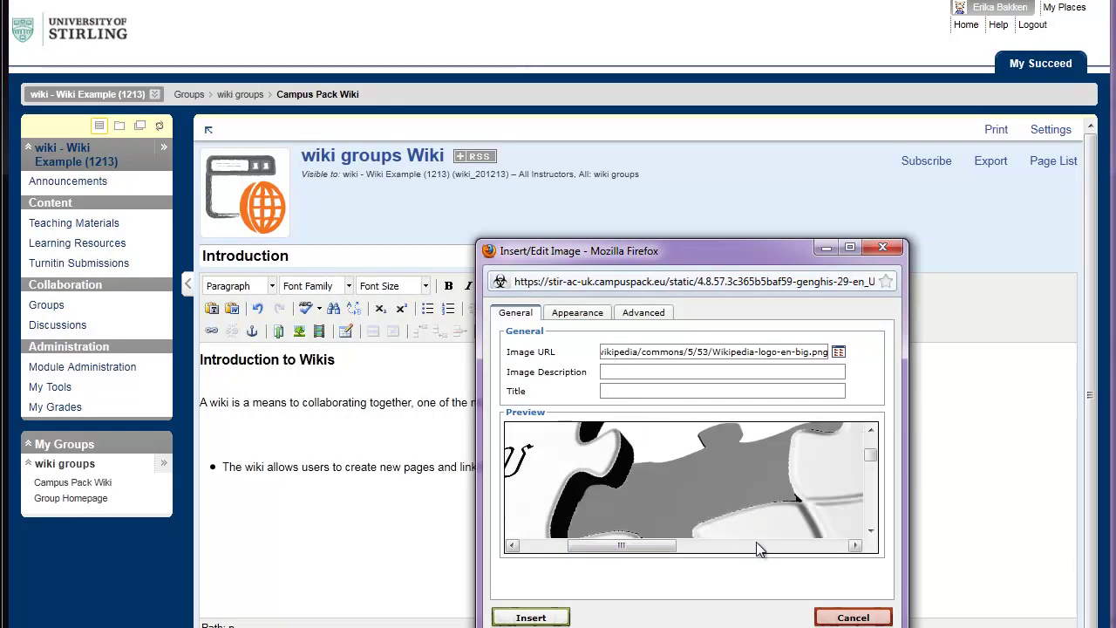
pyautogui.scroll(10, 756, 541)
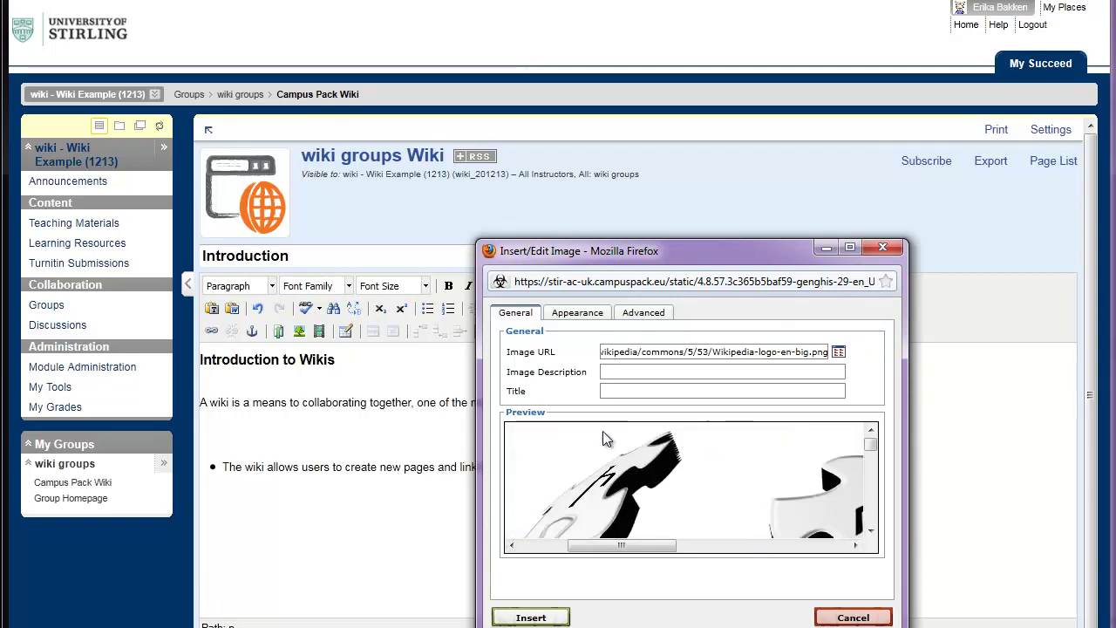
pyautogui.click(583, 315)
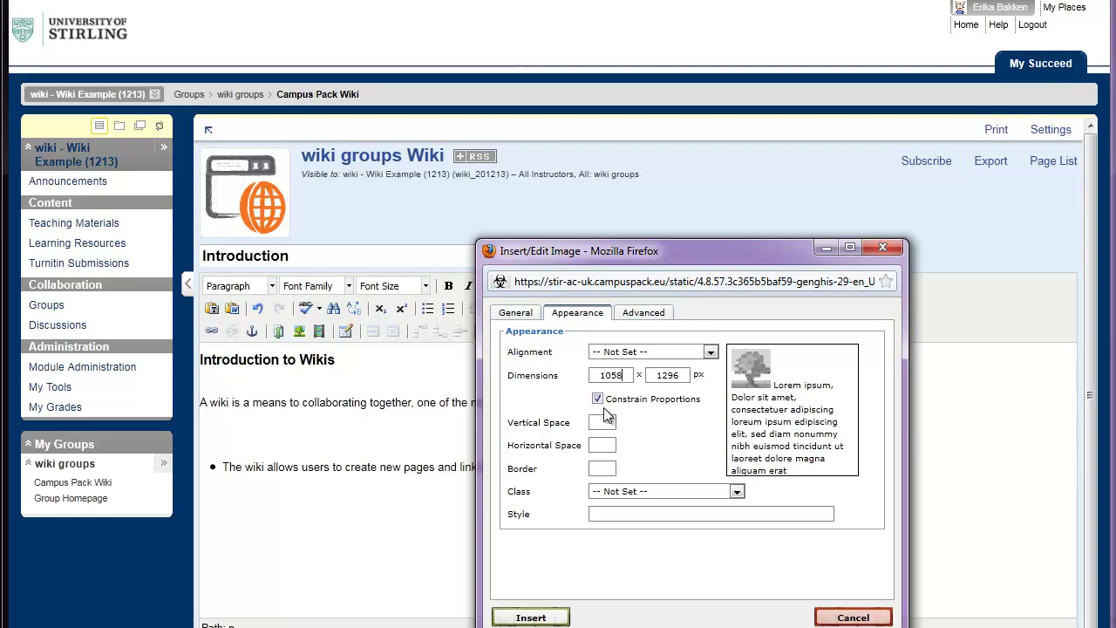
# Set the image width to 300 (height 367) with 5 px vertical and horizontal spacing
pyautogui.moveTo(628, 374); pyautogui.dragTo(546, 378)
pyautogui.write('300')
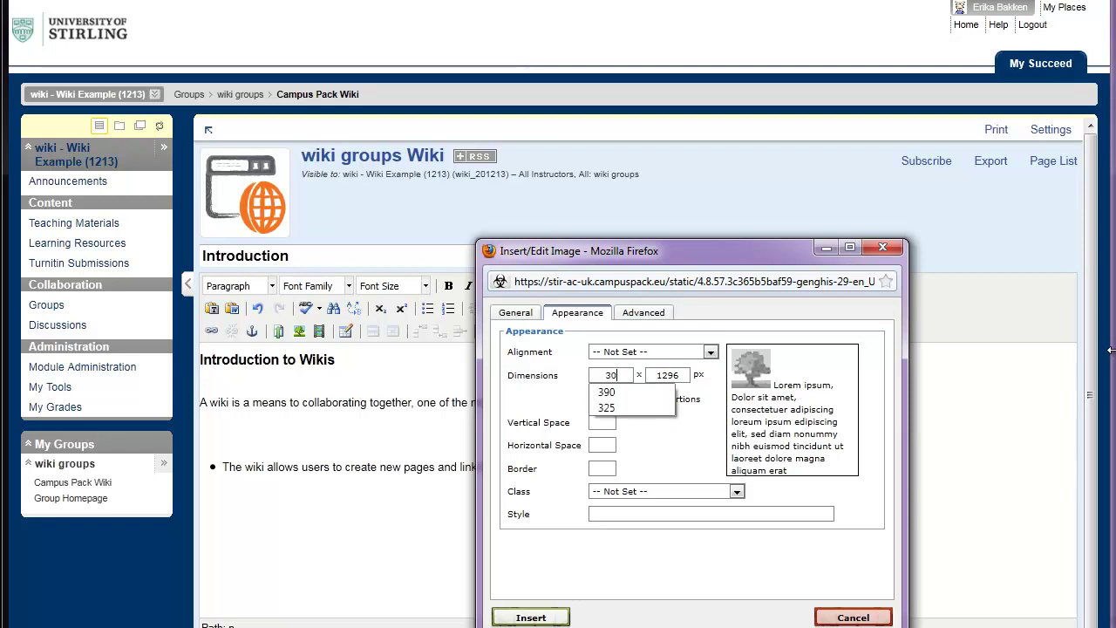
pyautogui.click(680, 432)
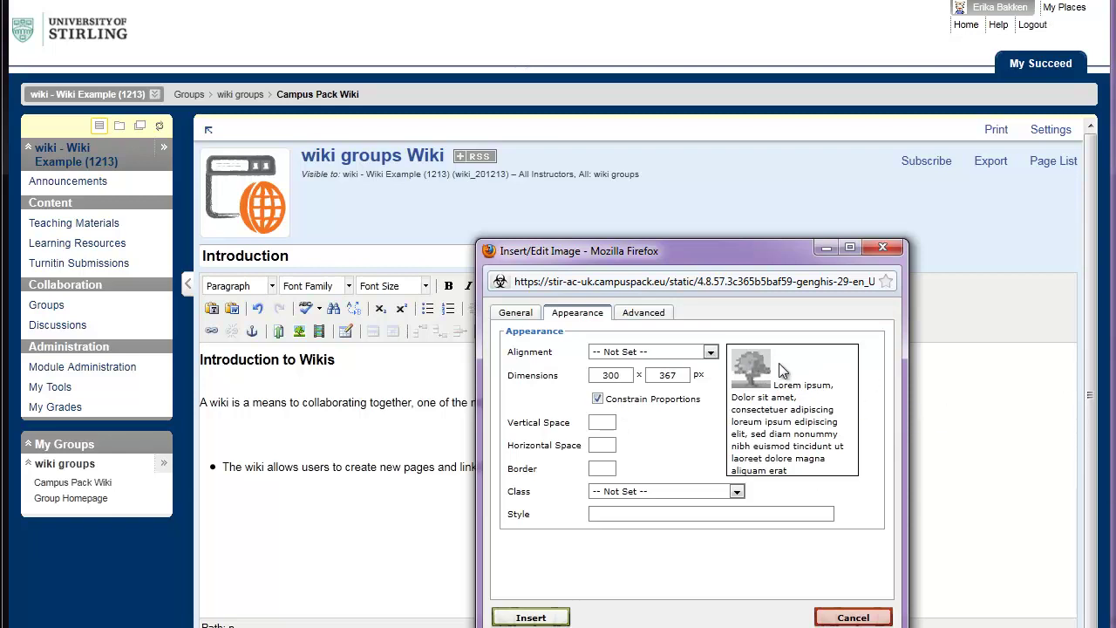
pyautogui.click(599, 422)
pyautogui.write('5')
pyautogui.click(606, 444)
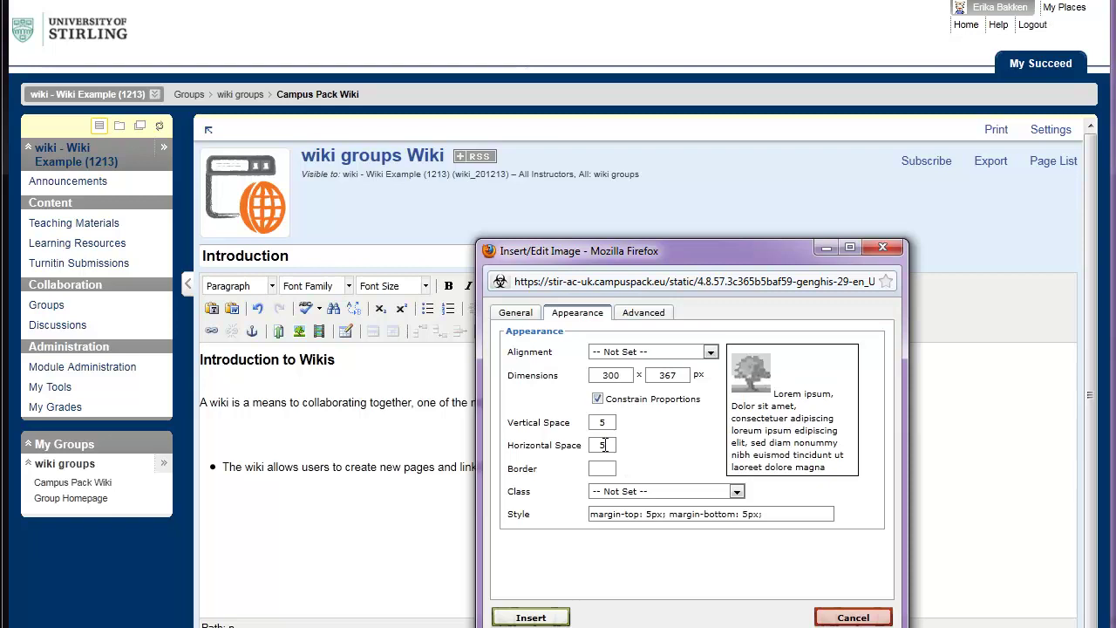
pyautogui.write('5')
pyautogui.click(603, 468)
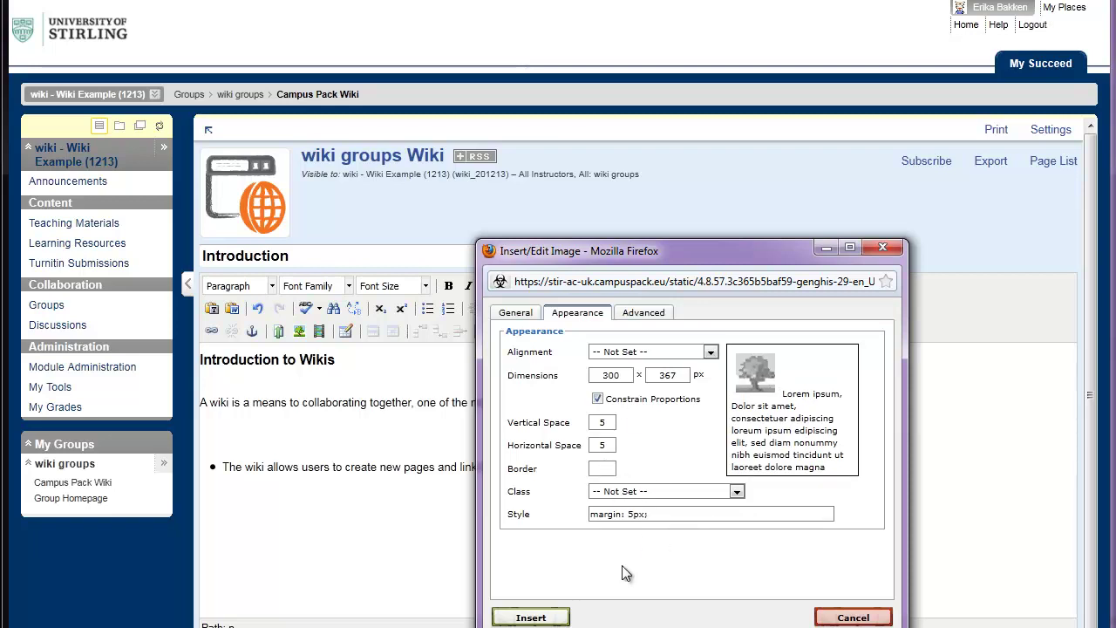
# Align the image left and review the Advanced and General settings
pyautogui.click(708, 351)
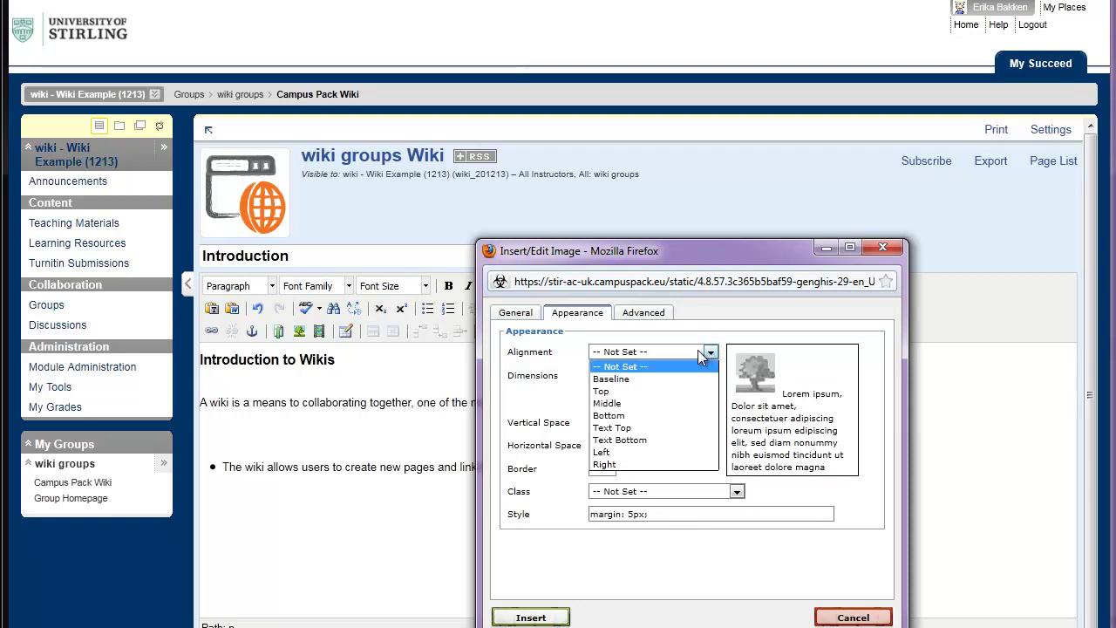
pyautogui.click(649, 451)
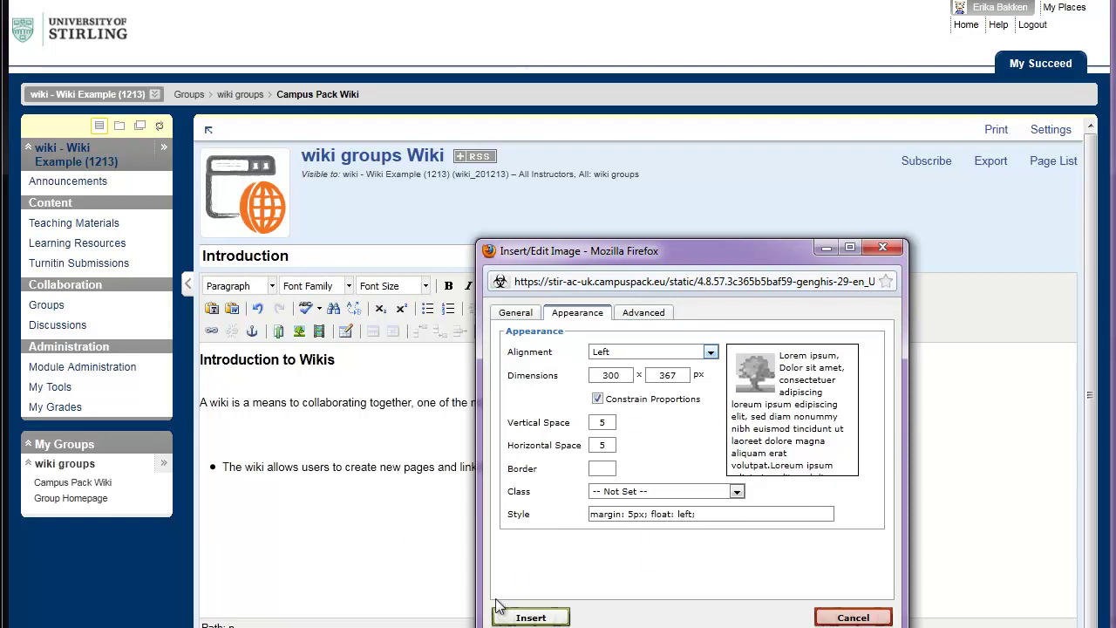
pyautogui.click(661, 316)
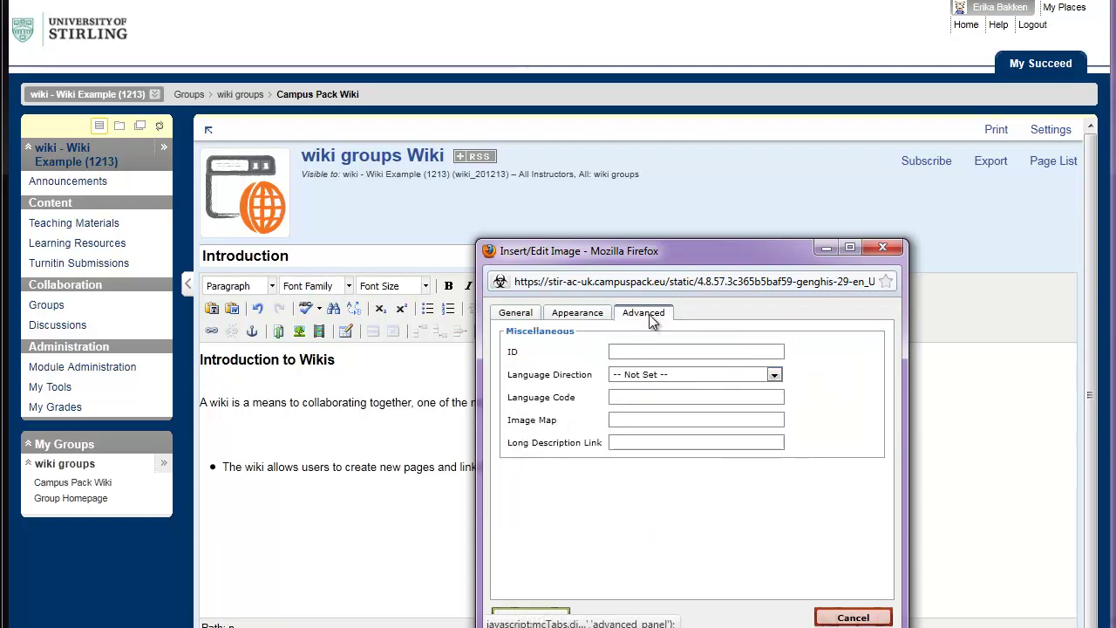
pyautogui.click(515, 315)
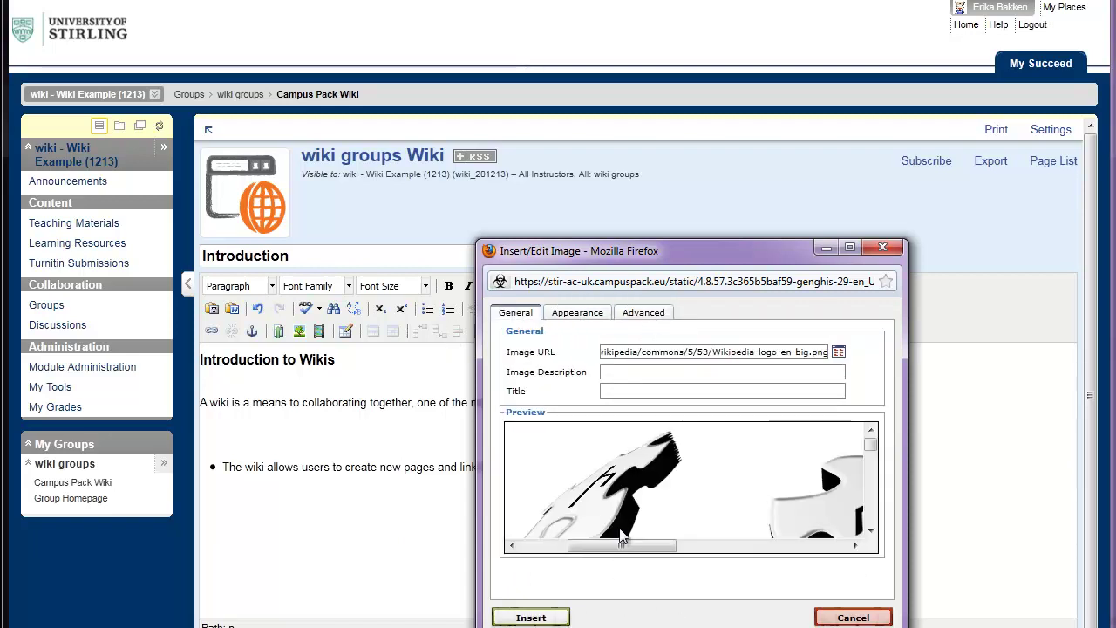
pyautogui.scroll(-3, 636, 471)
pyautogui.scroll(-6, 635, 471)
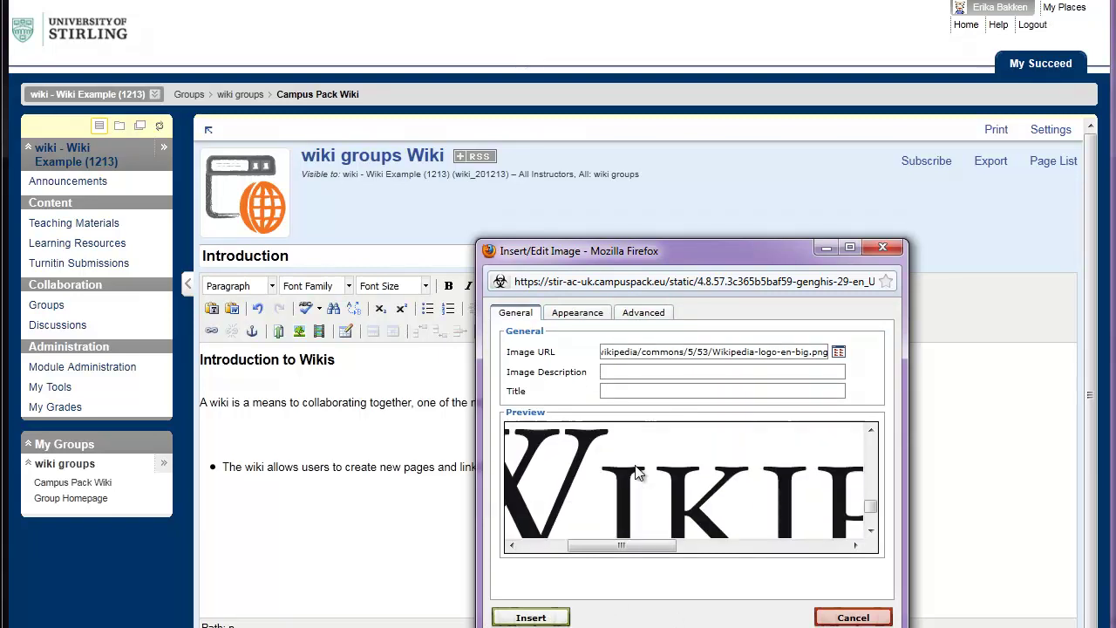
# Insert the configured Wikipedia logo into the Introduction page
pyautogui.click(527, 618)
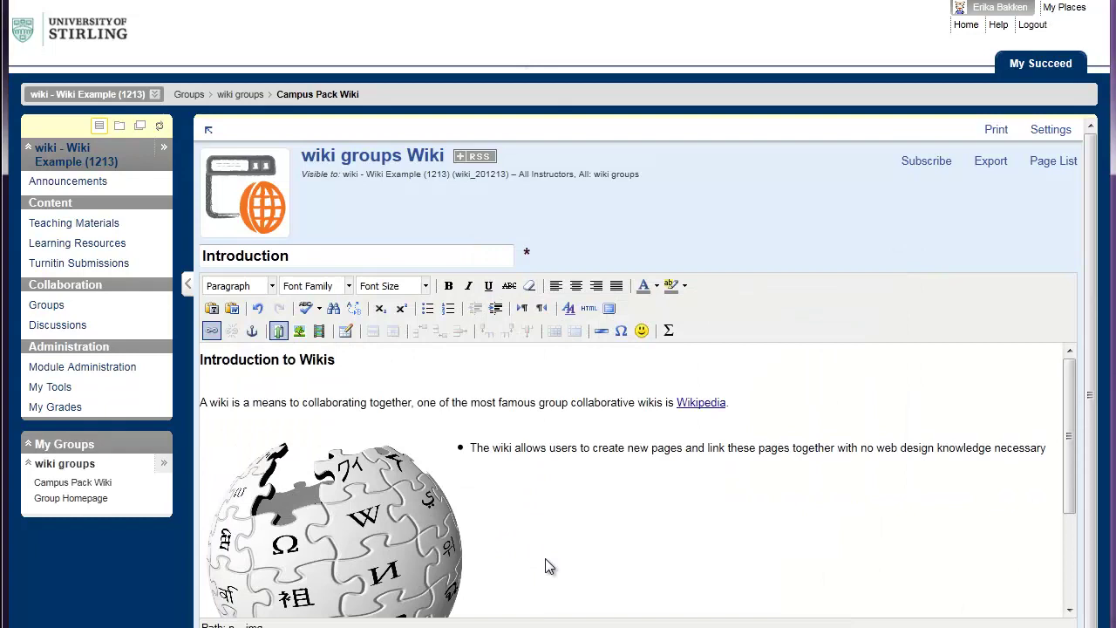
pyautogui.scroll(-3, 390, 546)
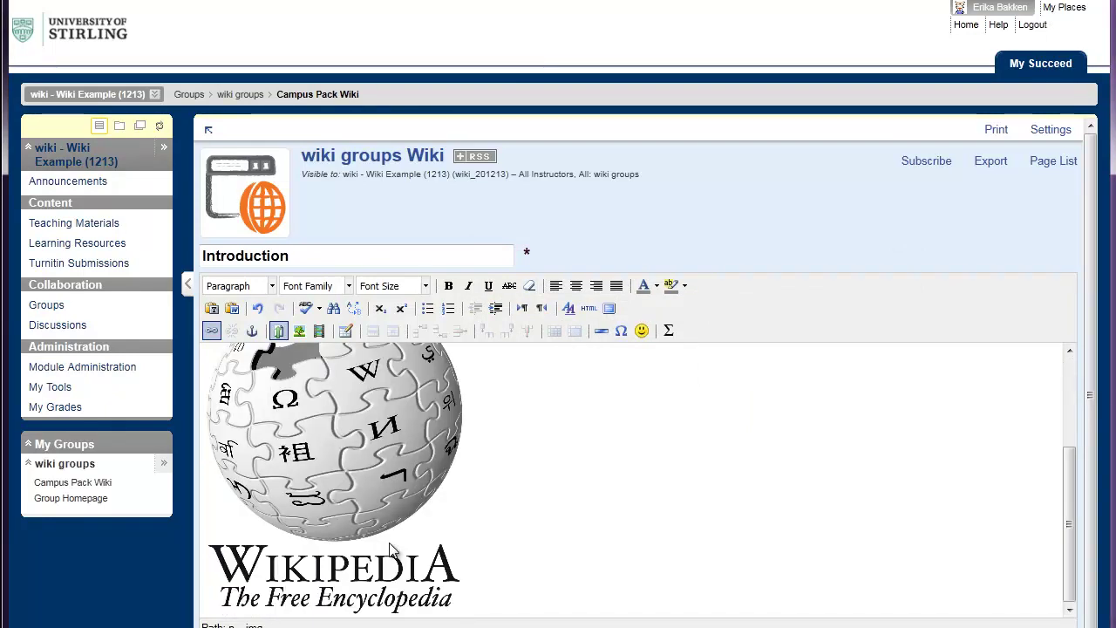
pyautogui.scroll(3, 389, 545)
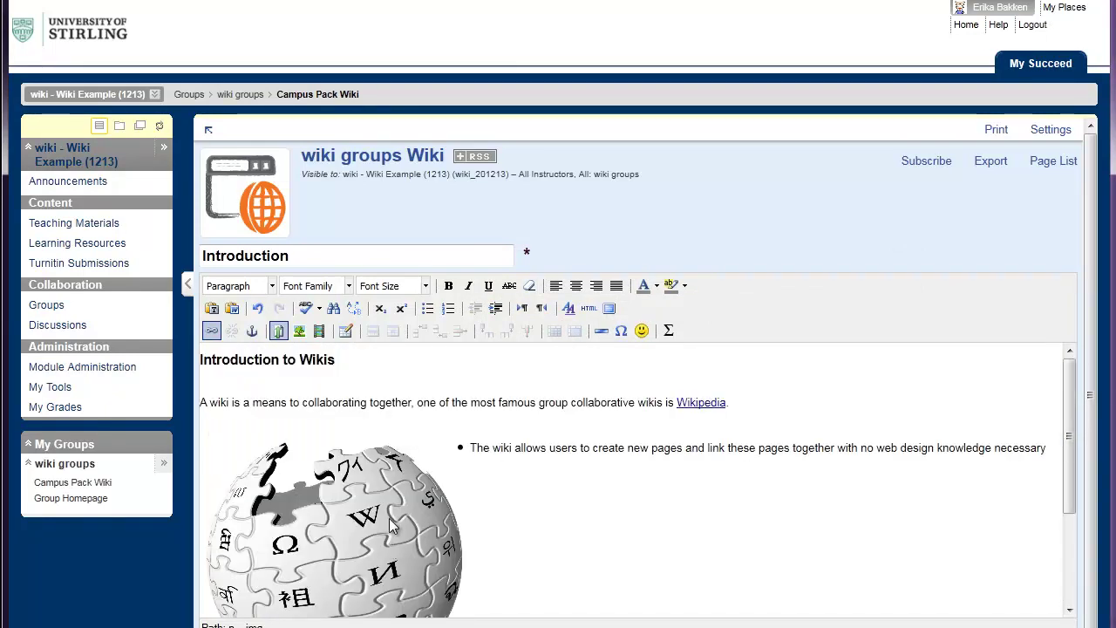
pyautogui.scroll(-3, 390, 524)
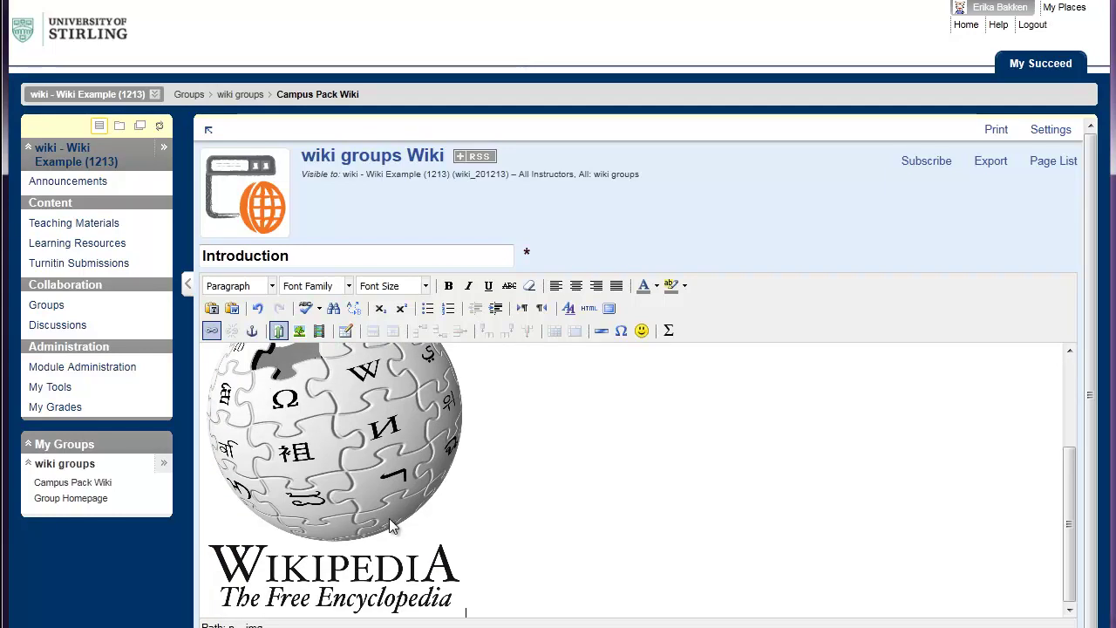
pyautogui.press('Down')
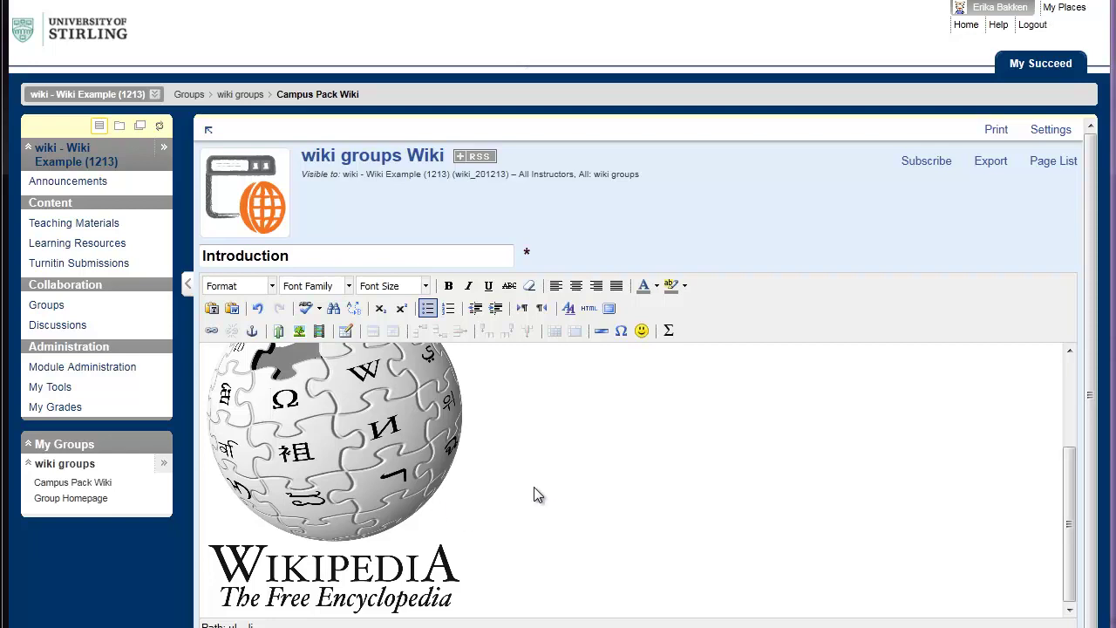
# Shrink the logo to about 182 x 223 so the bullet text wraps beside it
pyautogui.click(460, 475)
pyautogui.scroll(3, 459, 495)
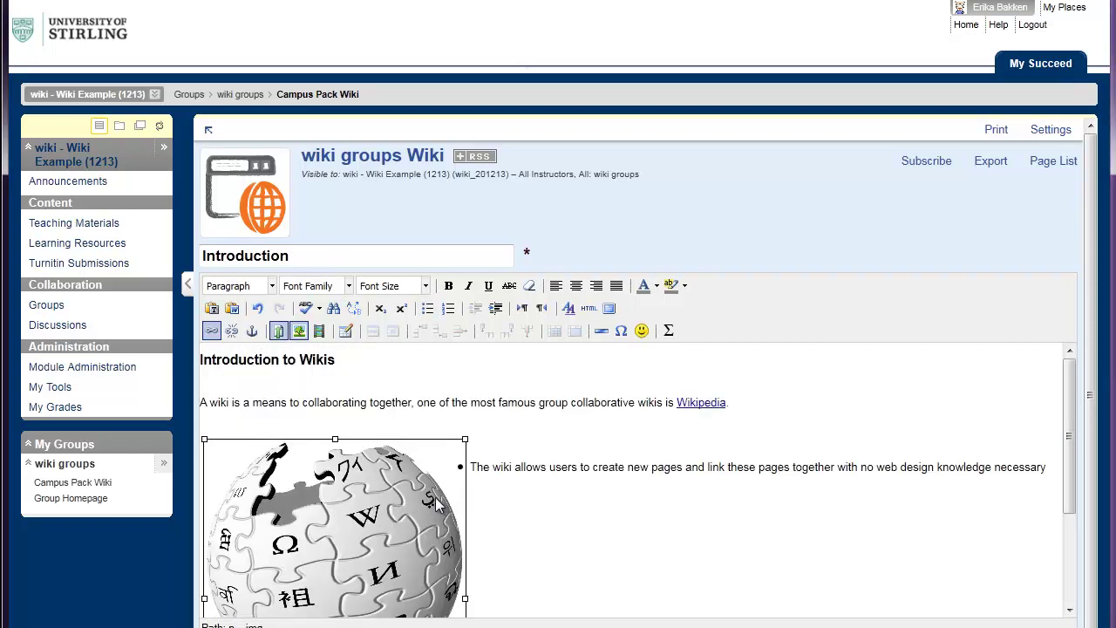
pyautogui.scroll(-3, 435, 496)
pyautogui.scroll(-1, 434, 499)
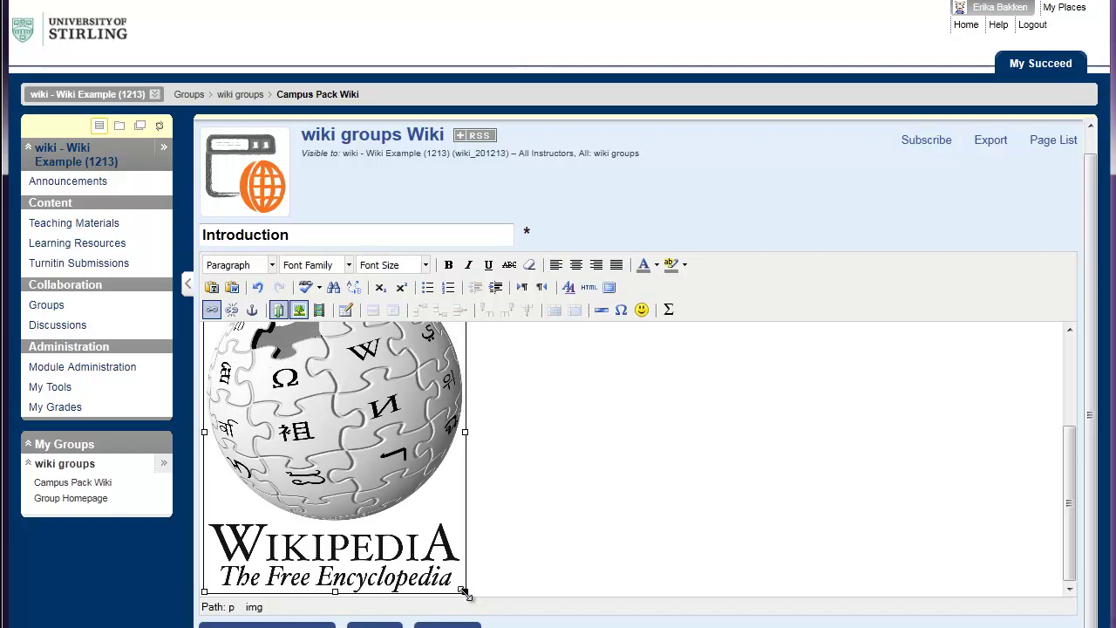
pyautogui.moveTo(465, 593); pyautogui.dragTo(340, 439)
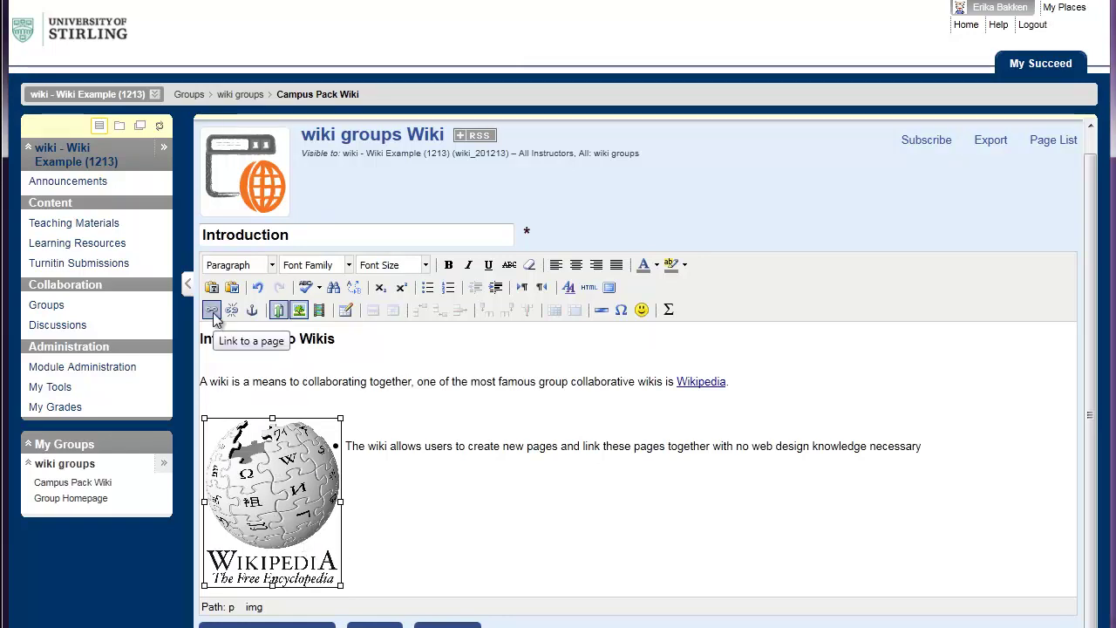
# Link the Wikipedia logo image to the external Wikipedia_logos page URL, opening in a new window
pyautogui.click(486, 527)
pyautogui.click(293, 508)
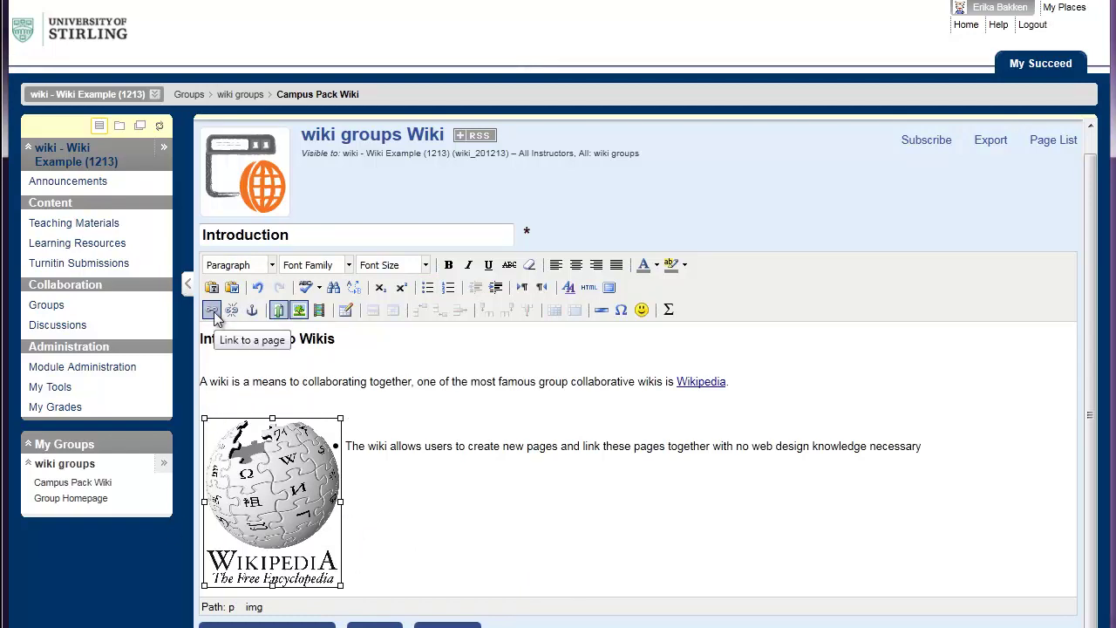
pyautogui.click(212, 311)
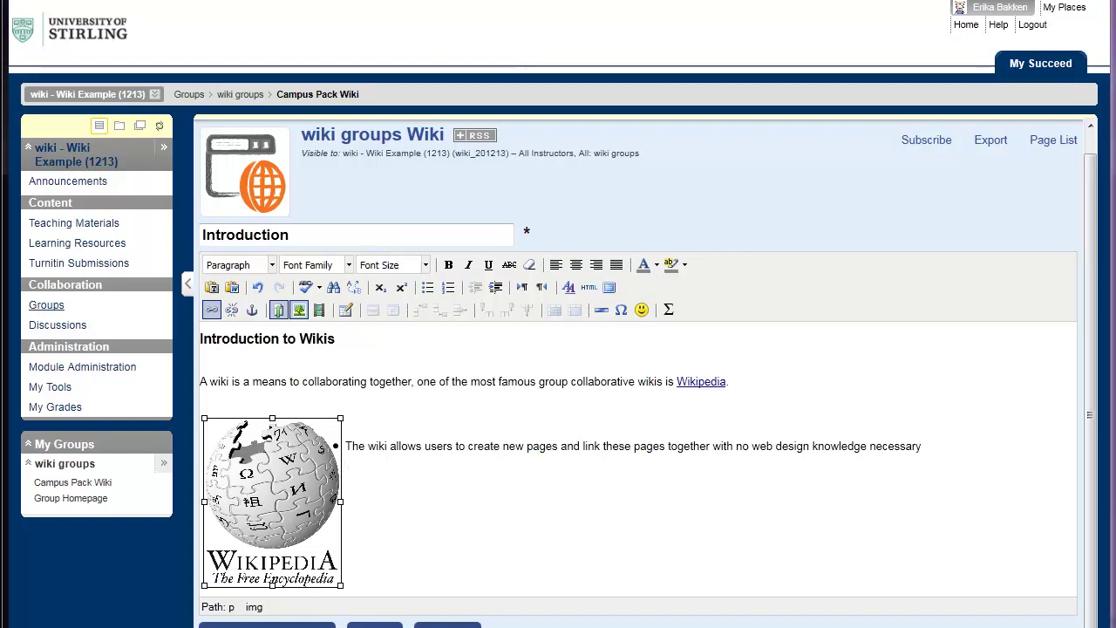
pyautogui.moveTo(685, 83); pyautogui.dragTo(668, 183)
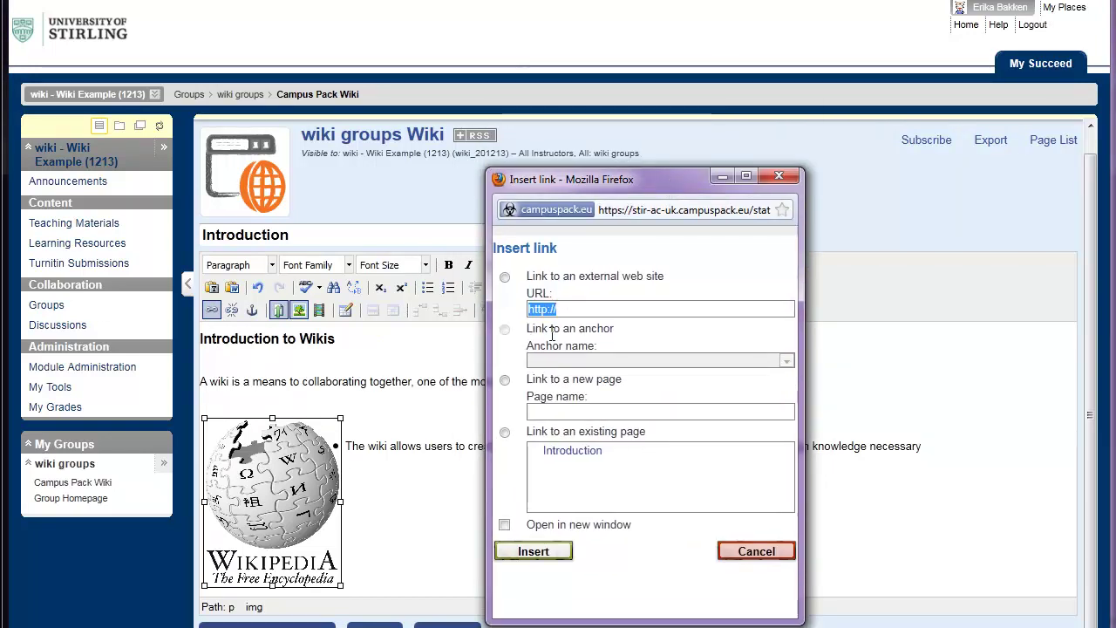
pyautogui.click(505, 276)
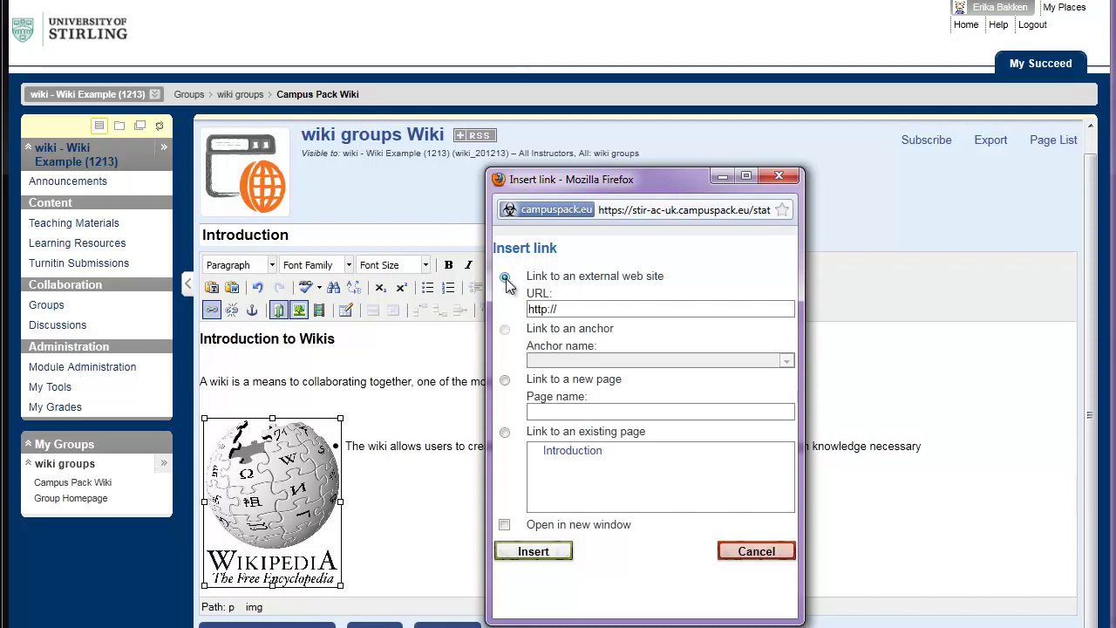
pyautogui.click(558, 309)
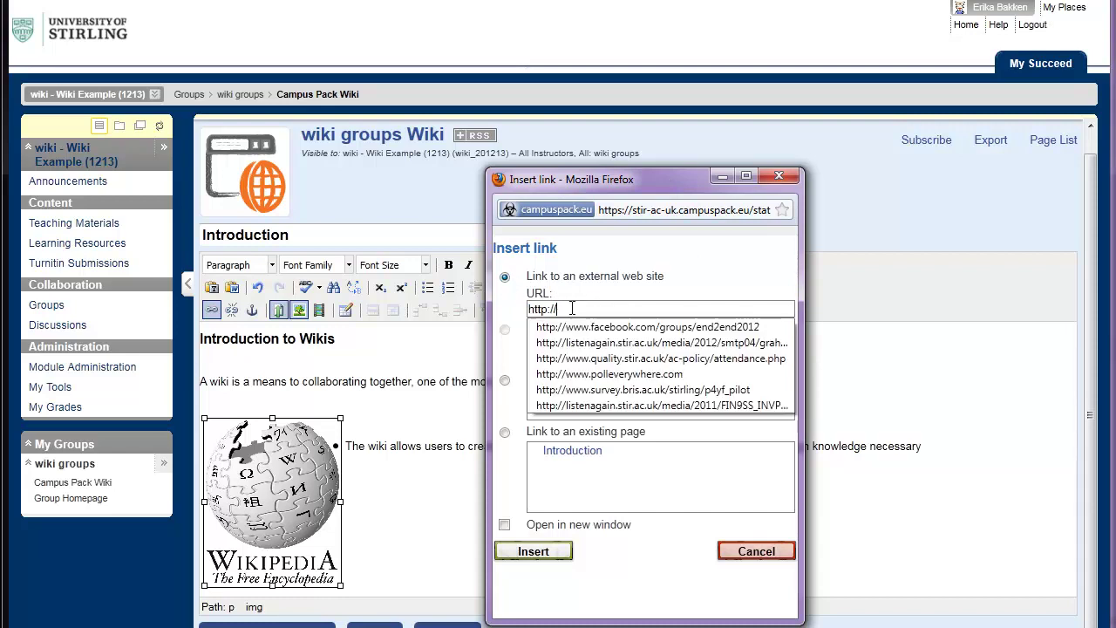
pyautogui.tripleClick(553, 309)
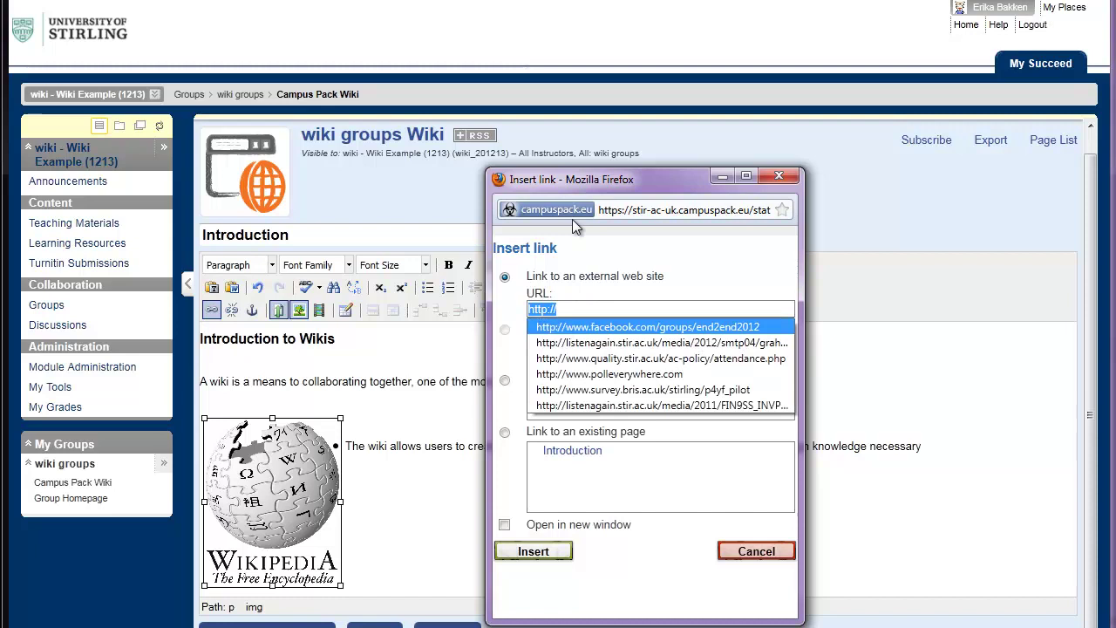
pyautogui.write('http://en.wikipedia.org/wiki/Wikipedia:Wikipedia_logos')
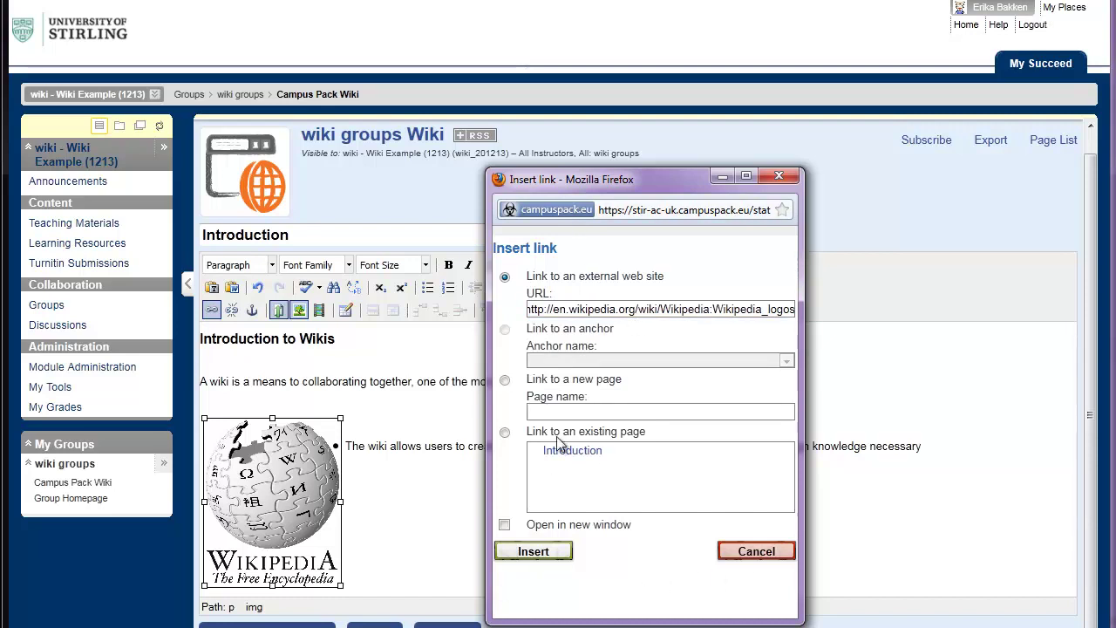
pyautogui.click(504, 525)
pyautogui.click(533, 552)
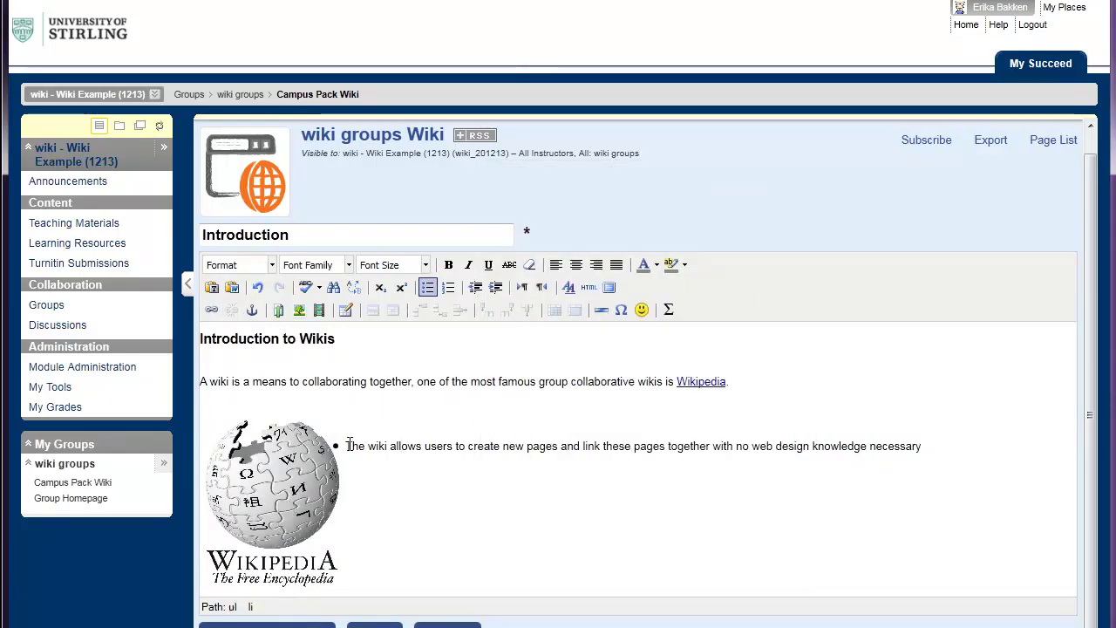
# Save the Introduction page and start adding a new wiki page
pyautogui.click(375, 621)
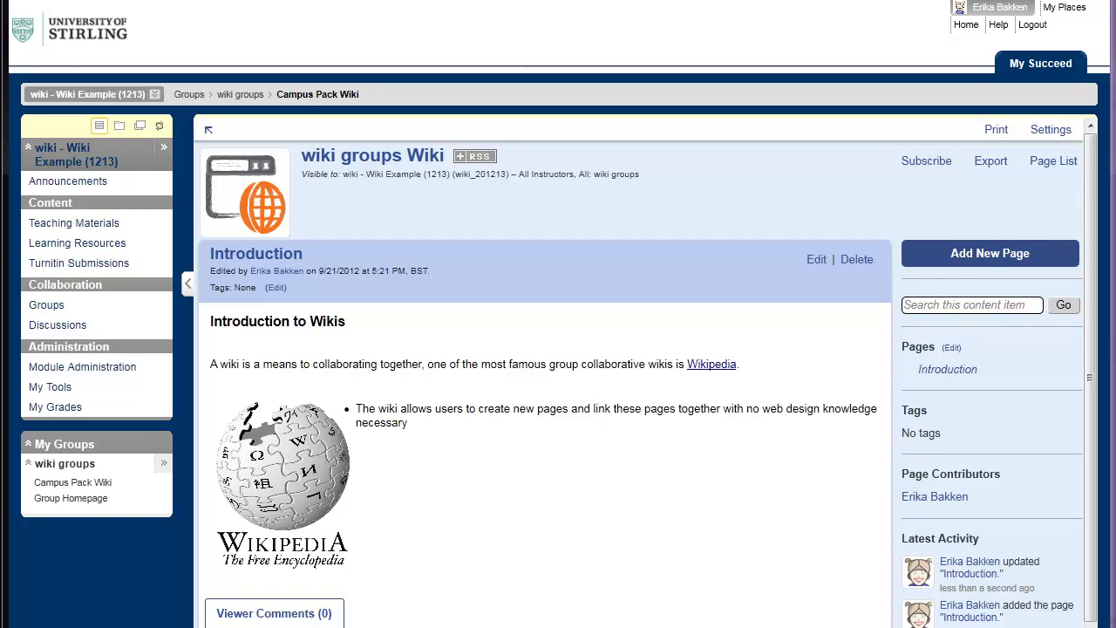
pyautogui.click(1000, 254)
# Create the page 'Accessing your wiki' and place the caret above its bulleted list
pyautogui.click(723, 184)
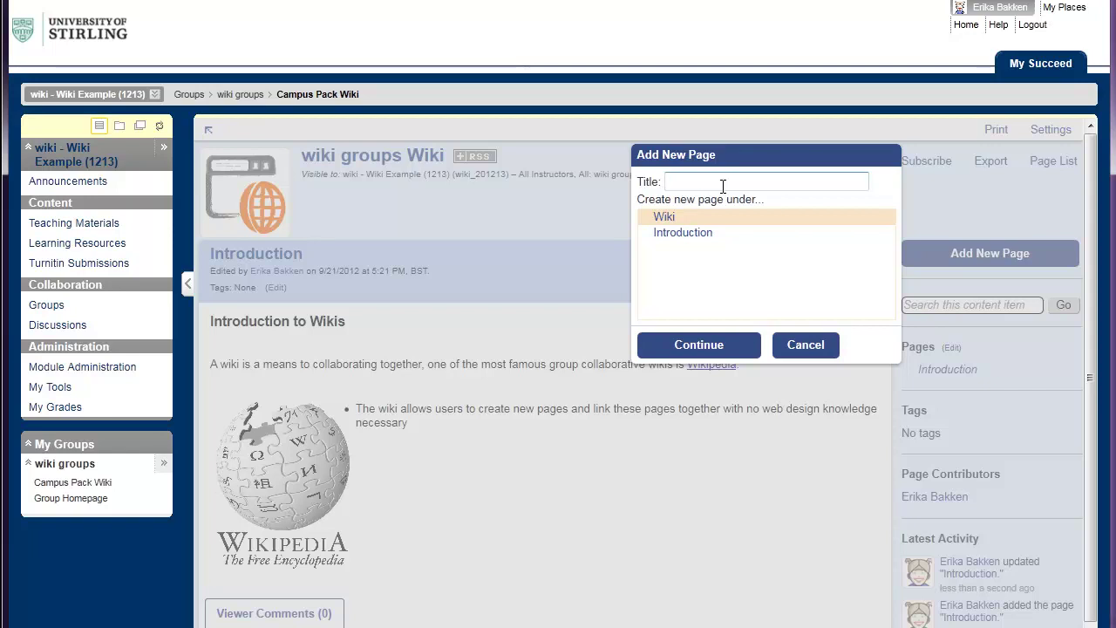
pyautogui.write('Accessing your wiki')
pyautogui.click(706, 345)
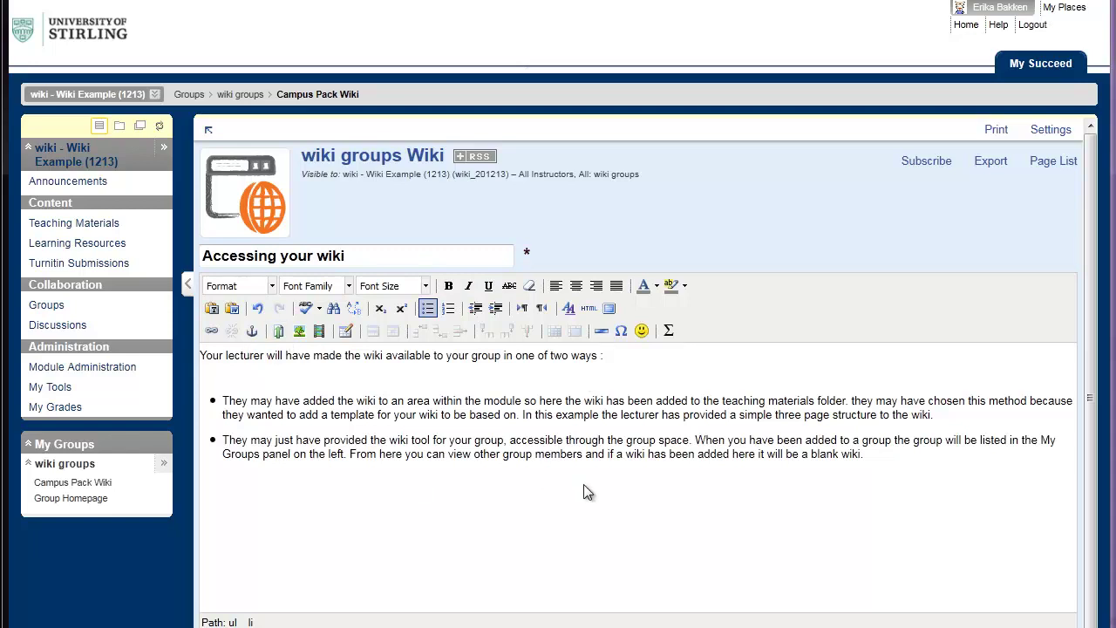
pyautogui.click(210, 379)
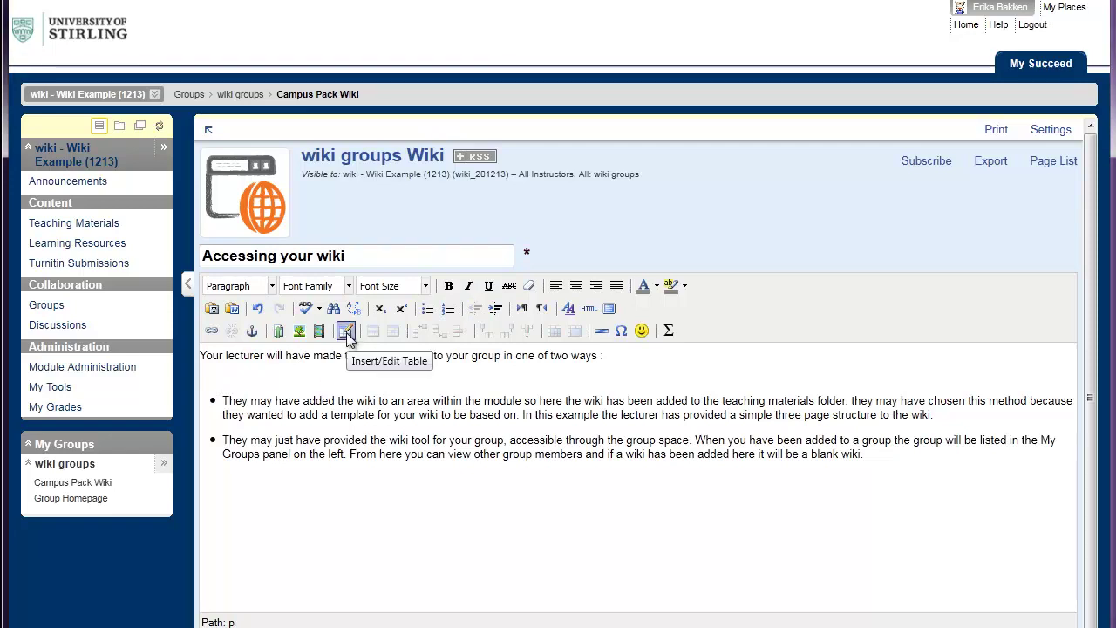
# Set up a 2-column, 2-row table with border 0 and cell padding 3, leaving colours unchanged
pyautogui.click(347, 339)
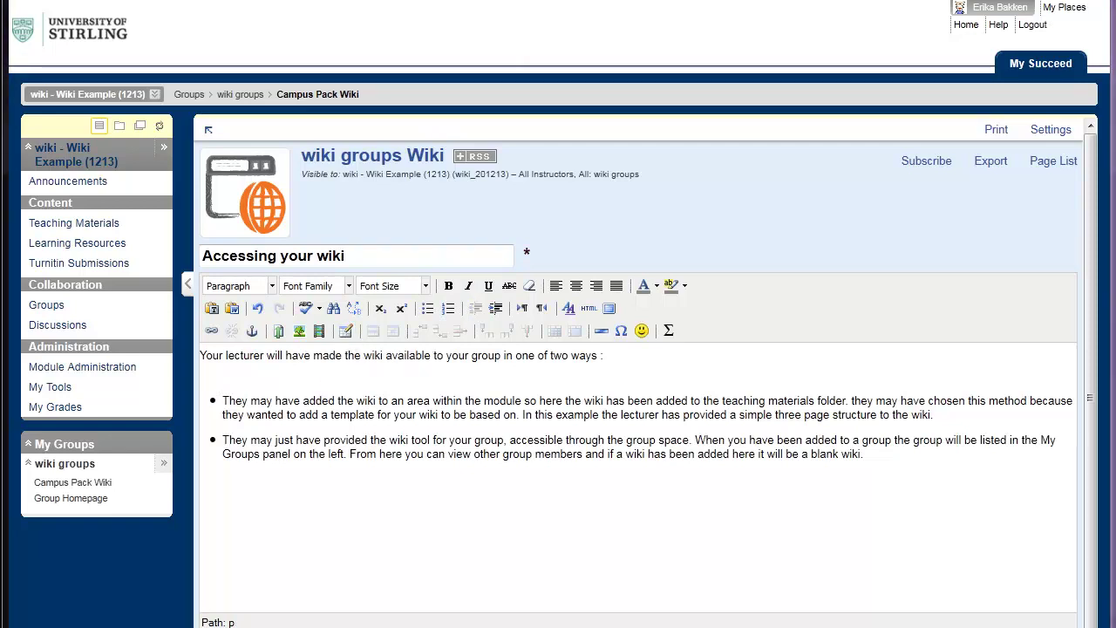
pyautogui.moveTo(669, 234); pyautogui.dragTo(785, 232)
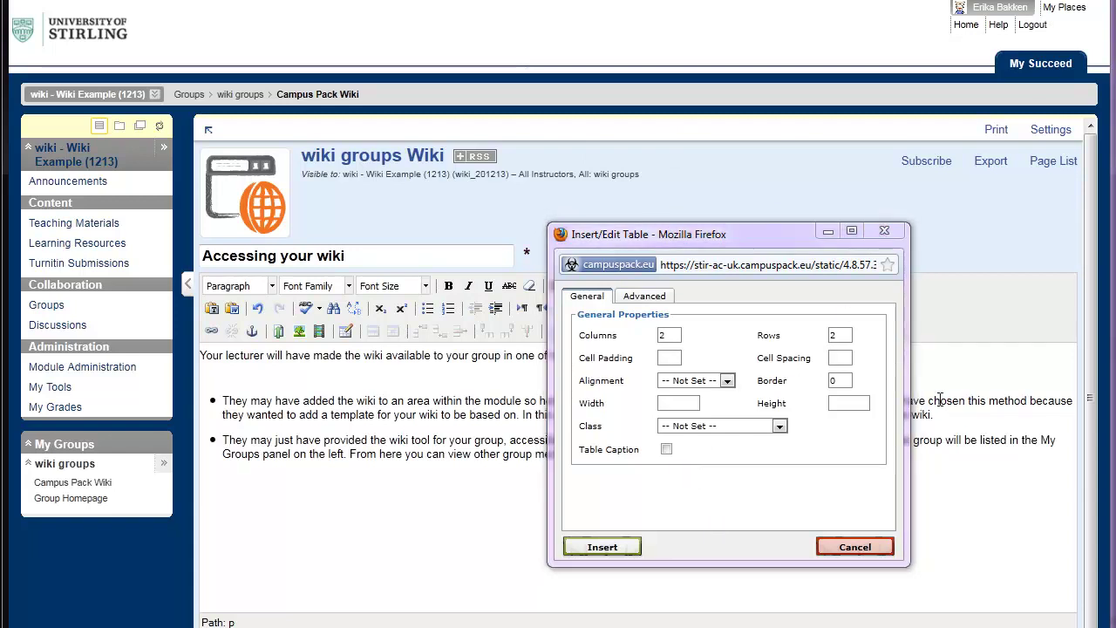
pyautogui.moveTo(768, 235); pyautogui.dragTo(806, 115)
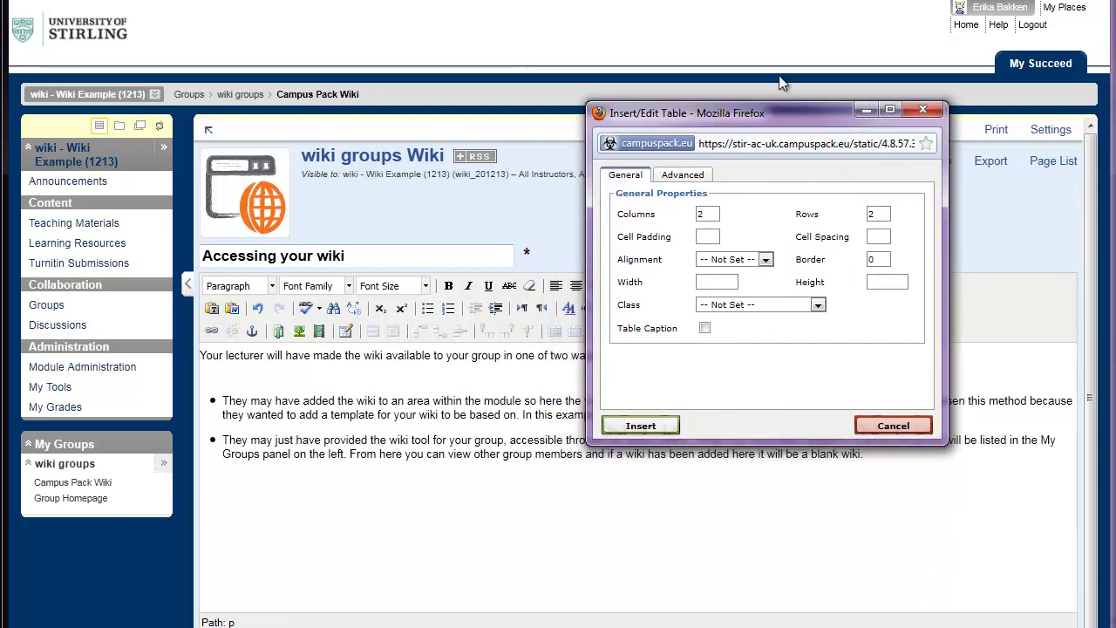
pyautogui.click(885, 259)
pyautogui.click(716, 243)
pyautogui.write('3')
pyautogui.click(684, 177)
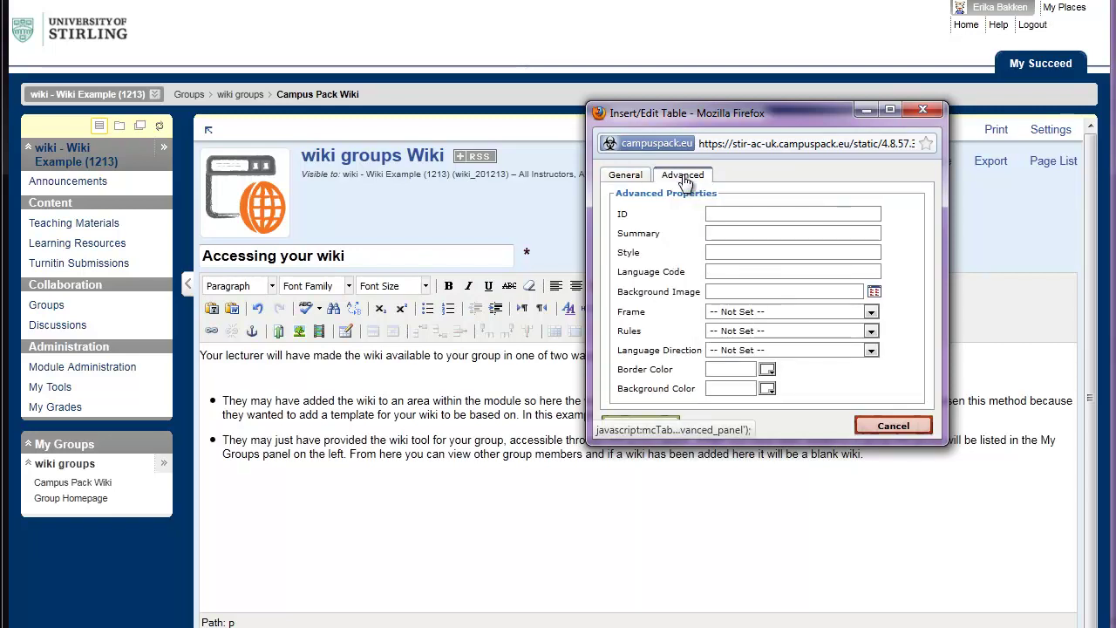
pyautogui.click(767, 389)
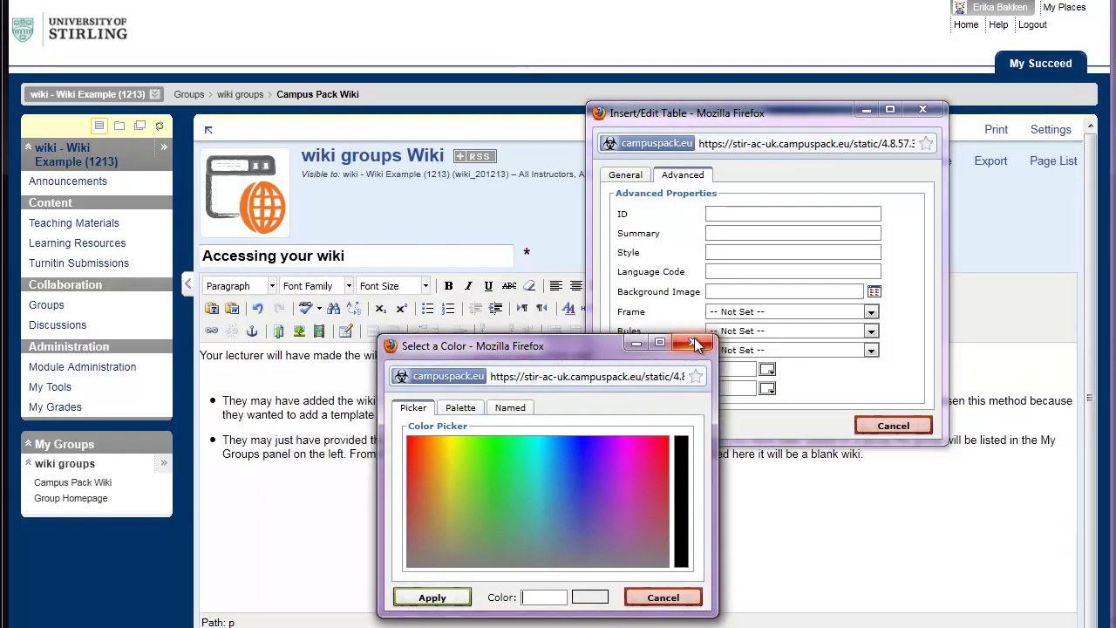
pyautogui.click(695, 345)
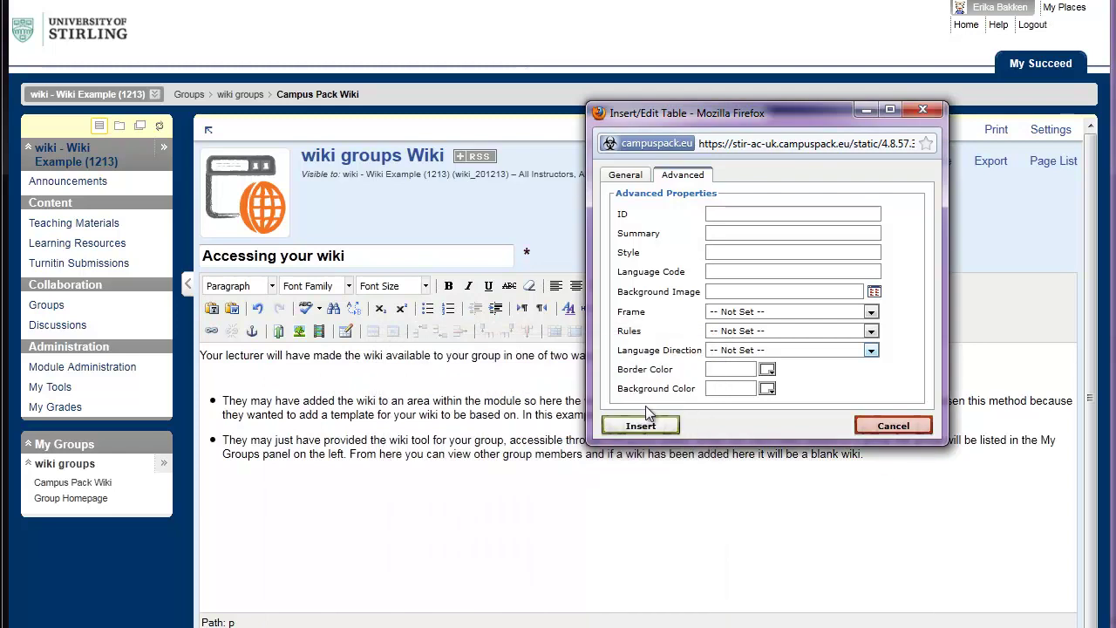
pyautogui.click(634, 178)
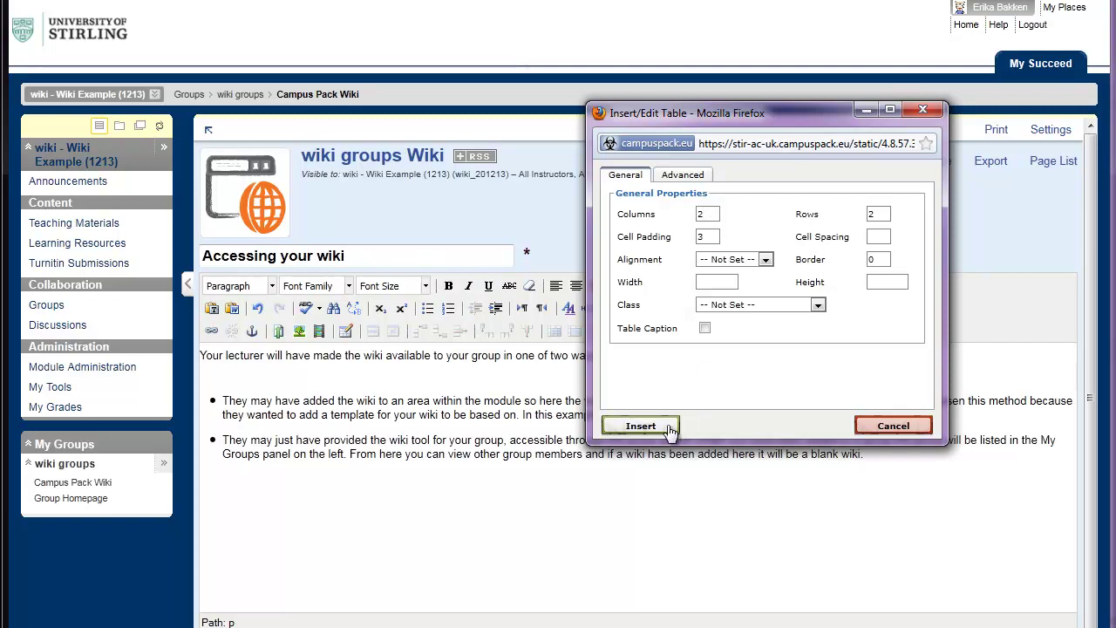
# Insert the 2-by-2 table, set its width to 500, and put the caret in its first cell
pyautogui.click(640, 426)
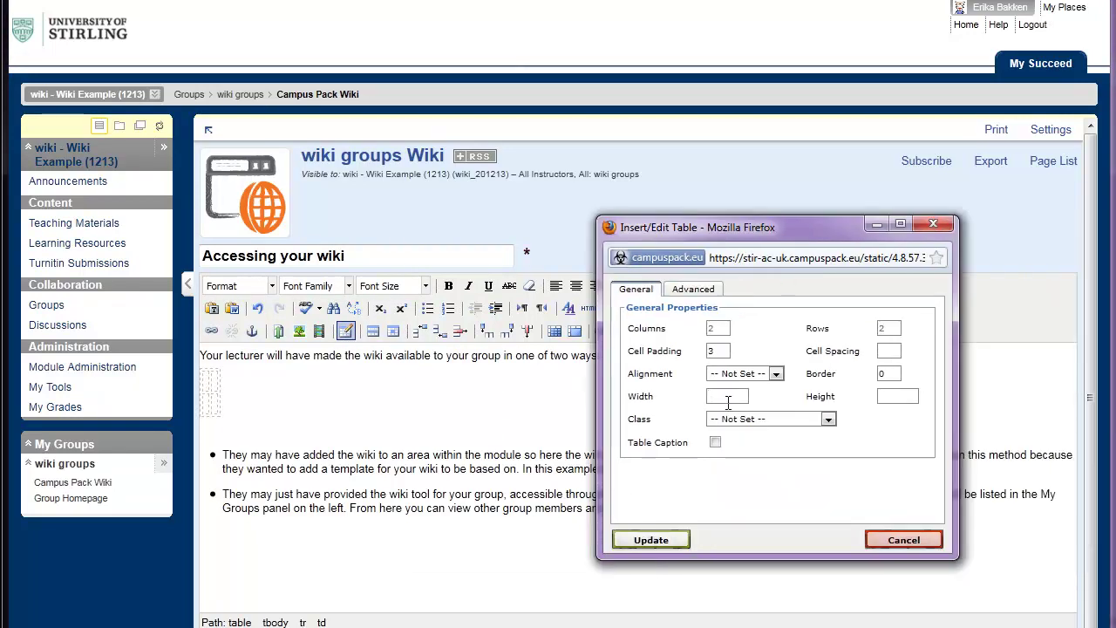
pyautogui.click(726, 399)
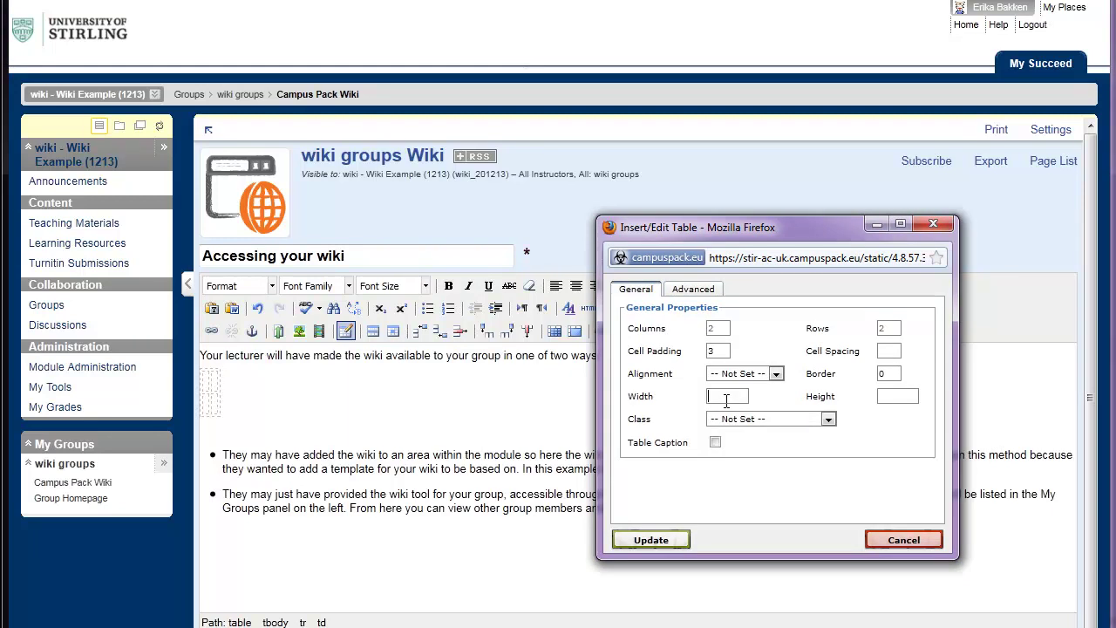
pyautogui.write('500')
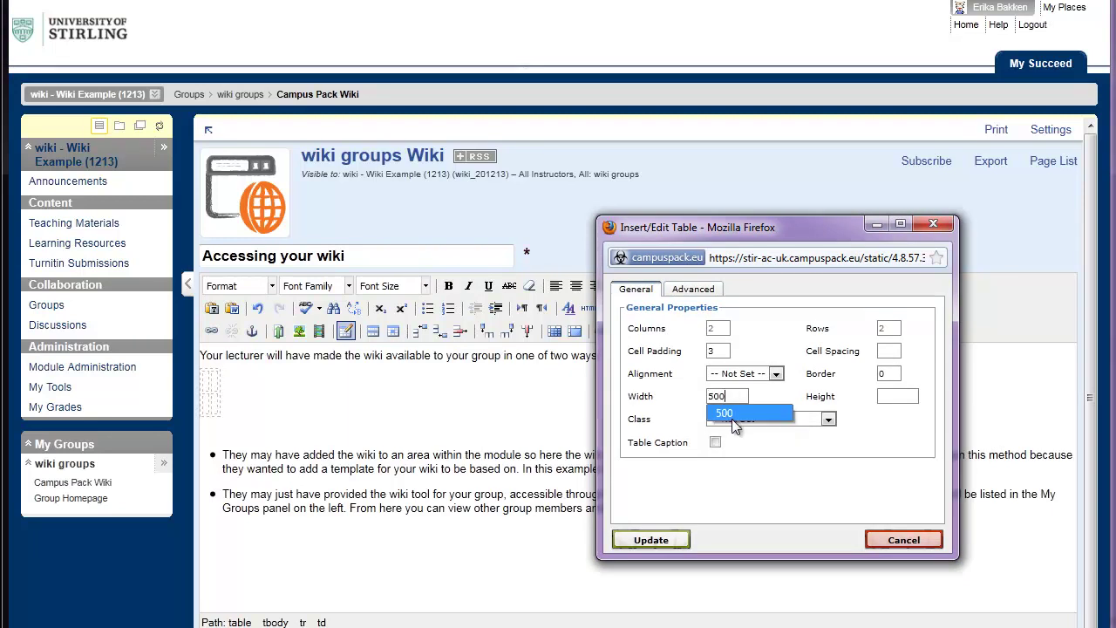
pyautogui.click(737, 427)
pyautogui.click(664, 539)
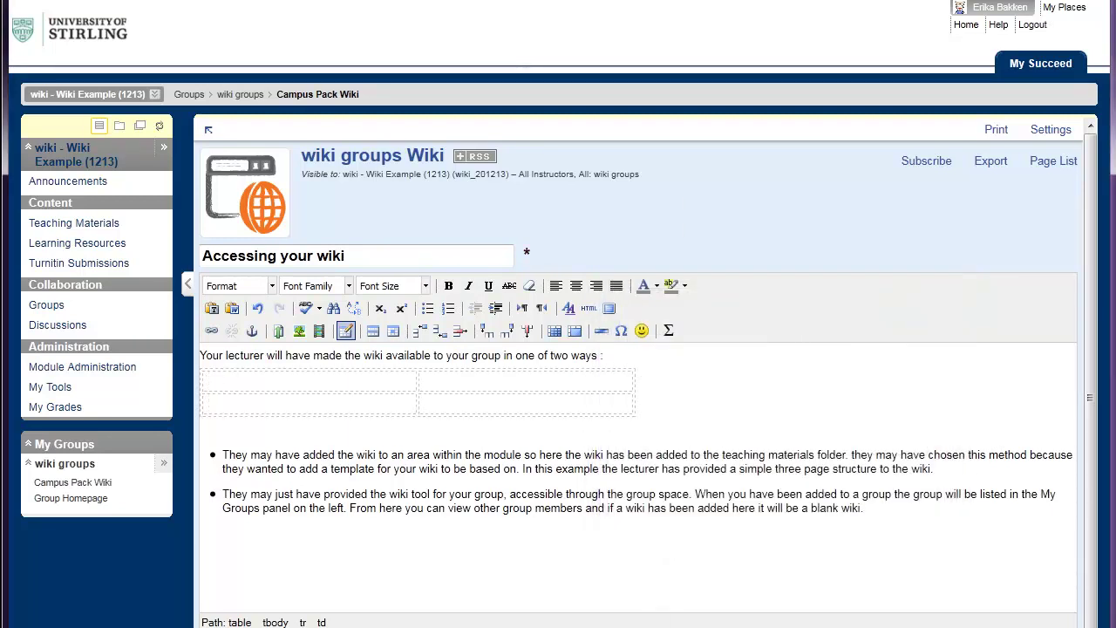
pyautogui.click(245, 379)
# Remove the empty bullet line left after moving the first bullet into the table
pyautogui.moveTo(933, 469); pyautogui.dragTo(222, 390)
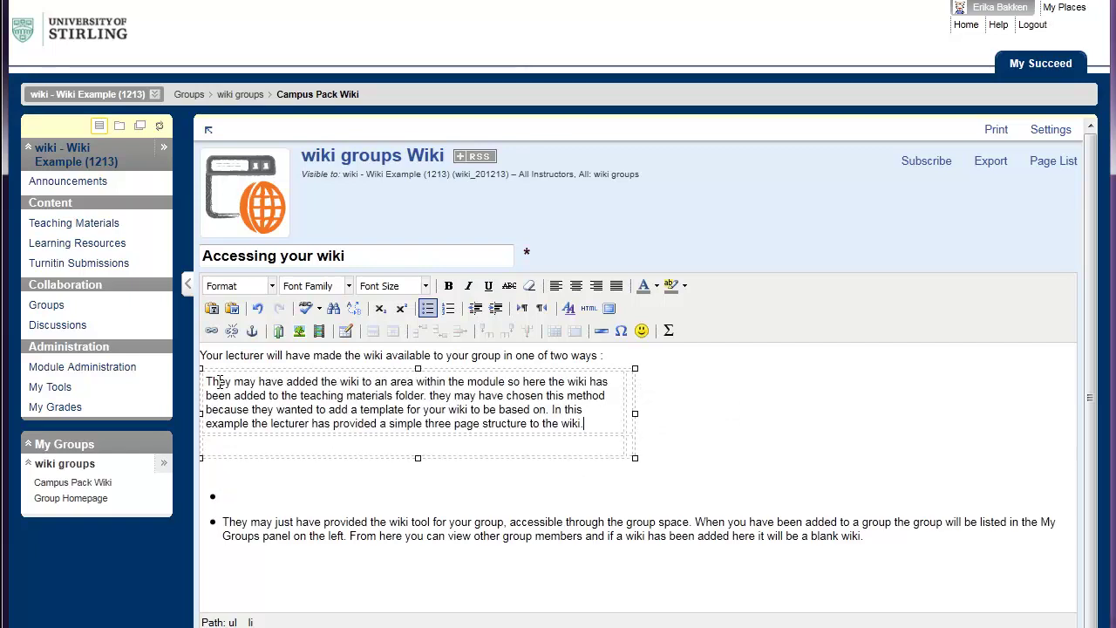
pyautogui.click(597, 523)
pyautogui.click(302, 502)
pyautogui.press('BackSpace')
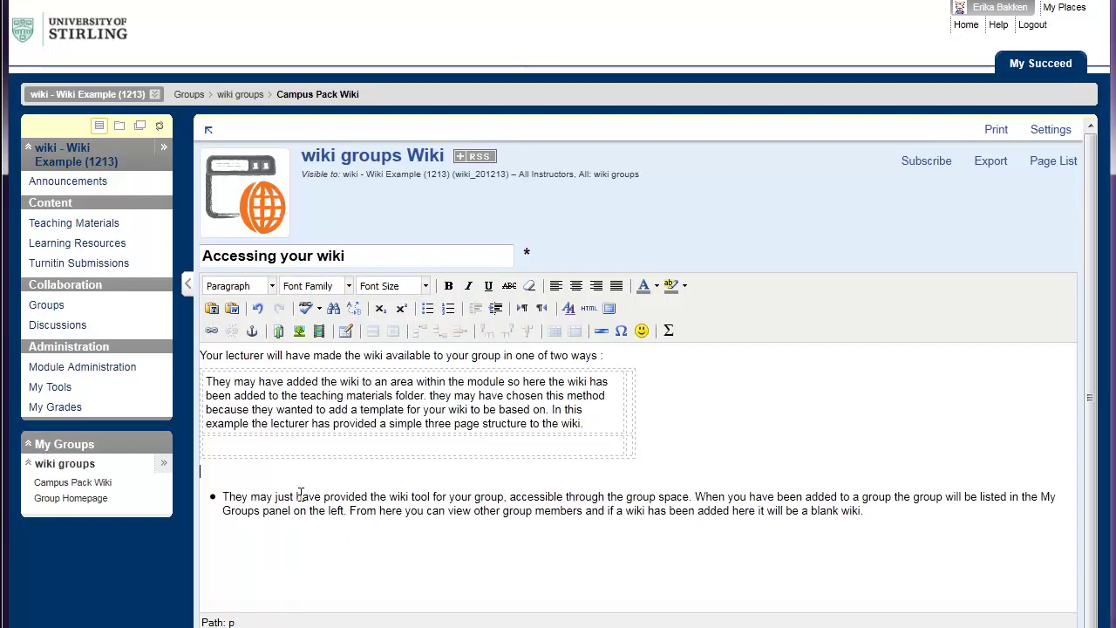
# Drag the second bullet's group-space wiki text into the table's empty second row
pyautogui.moveTo(868, 512); pyautogui.dragTo(953, 531)
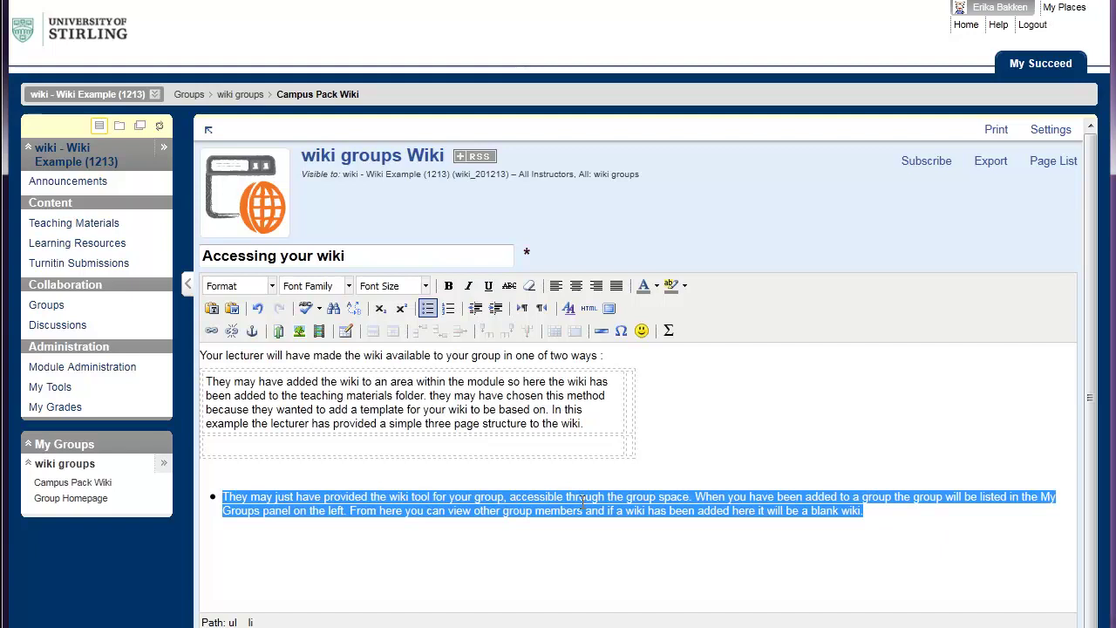
pyautogui.click(250, 510)
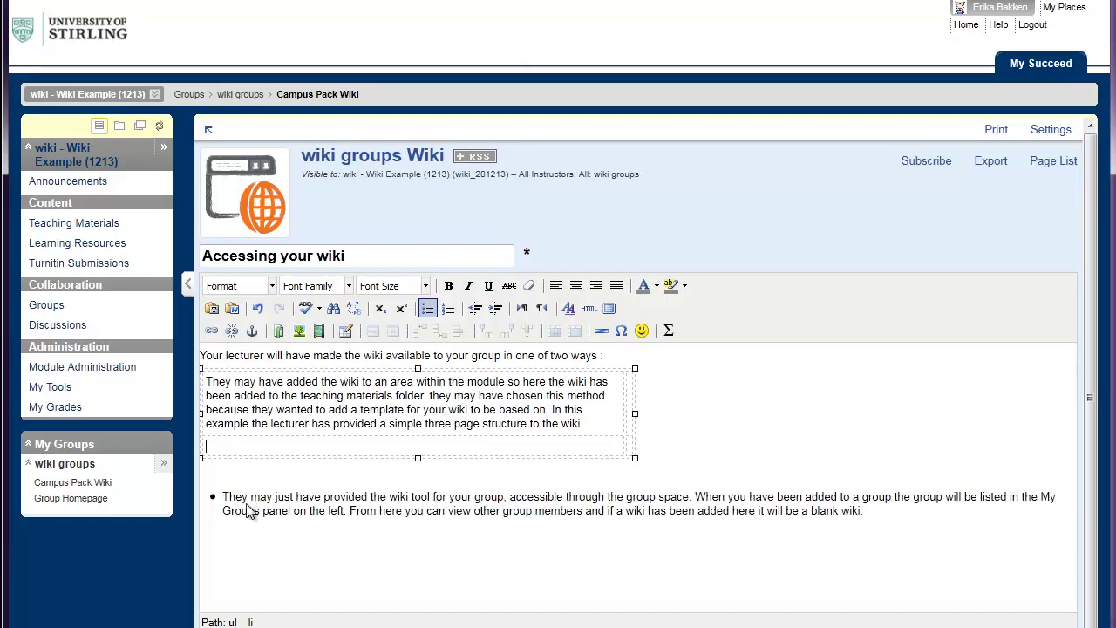
pyautogui.moveTo(224, 495); pyautogui.dragTo(867, 529)
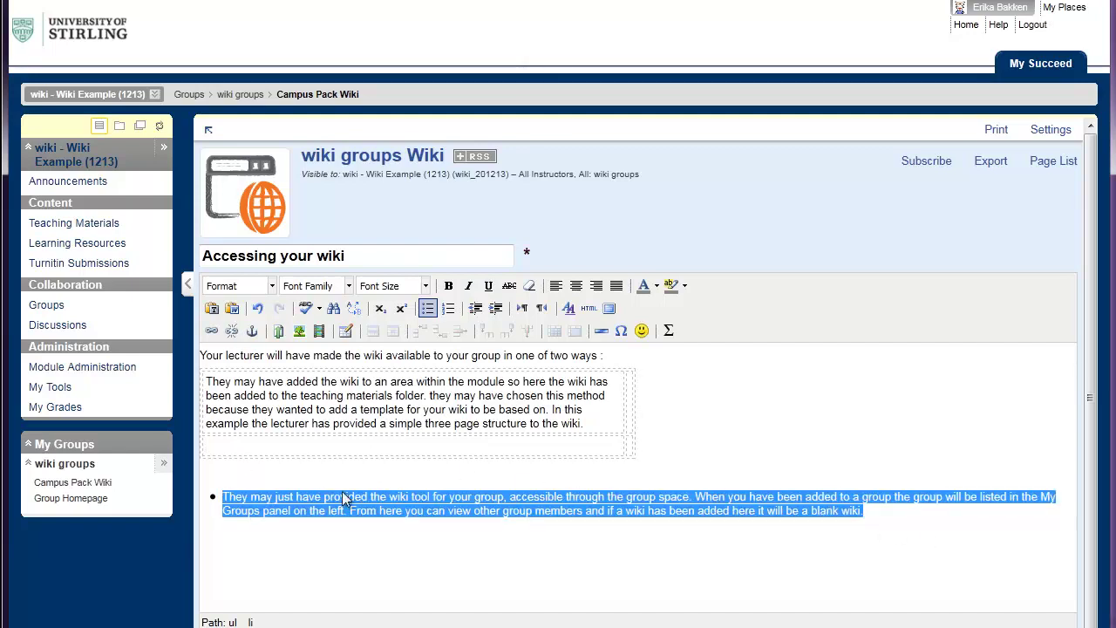
pyautogui.moveTo(225, 497); pyautogui.dragTo(261, 446)
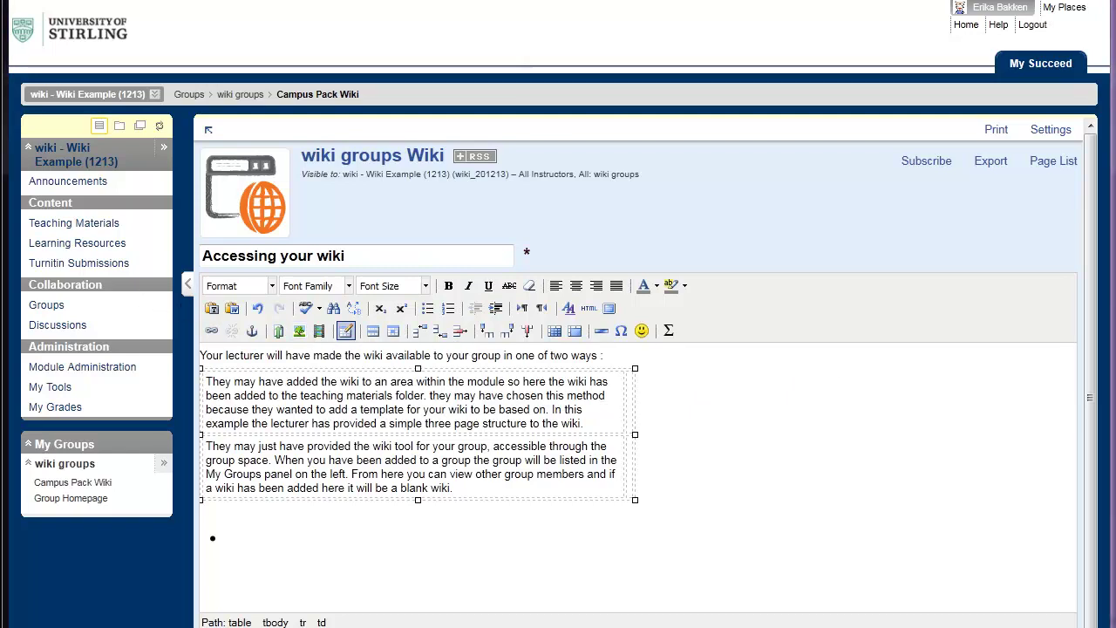
# Upload and insert wiki_ContentArea.png in the top-right cell, shrinking it to about 219 x 243
pyautogui.click(299, 330)
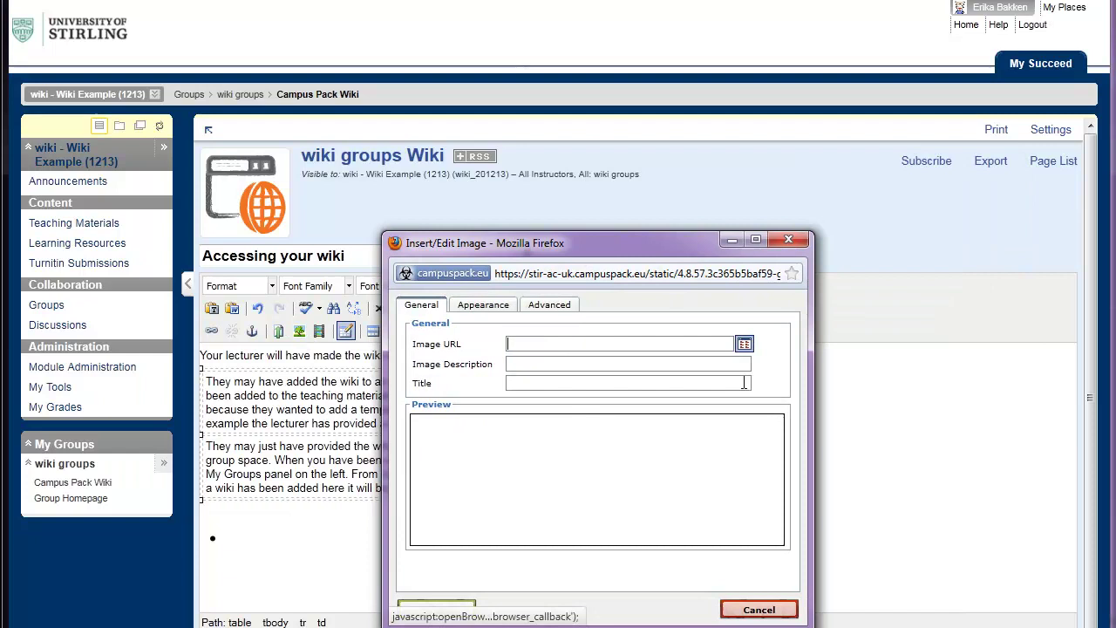
pyautogui.click(743, 343)
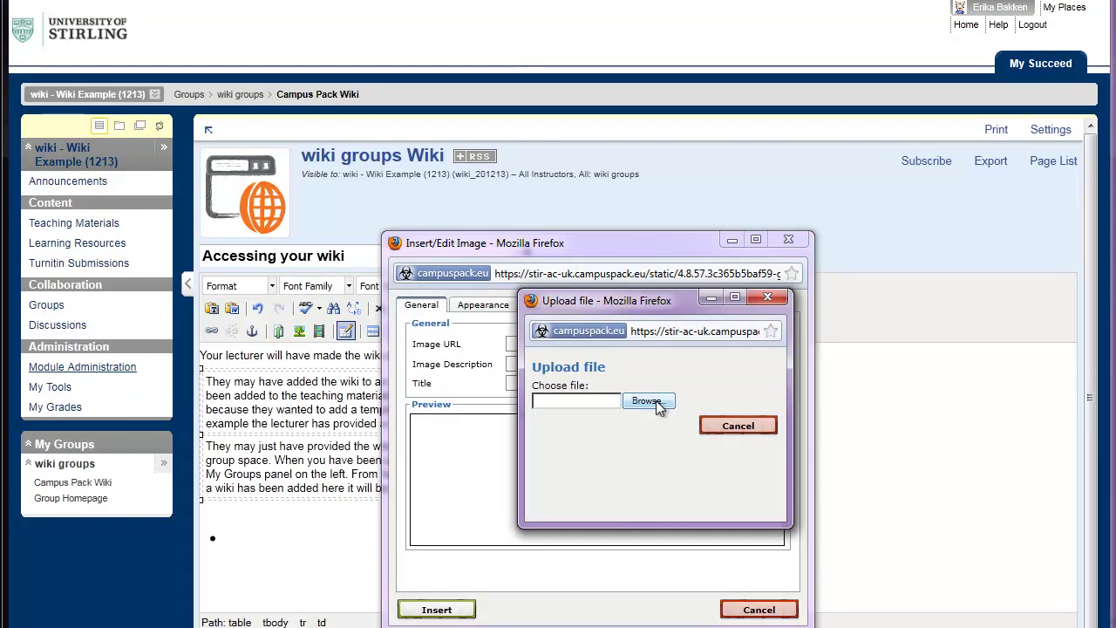
pyautogui.click(647, 401)
pyautogui.click(537, 11)
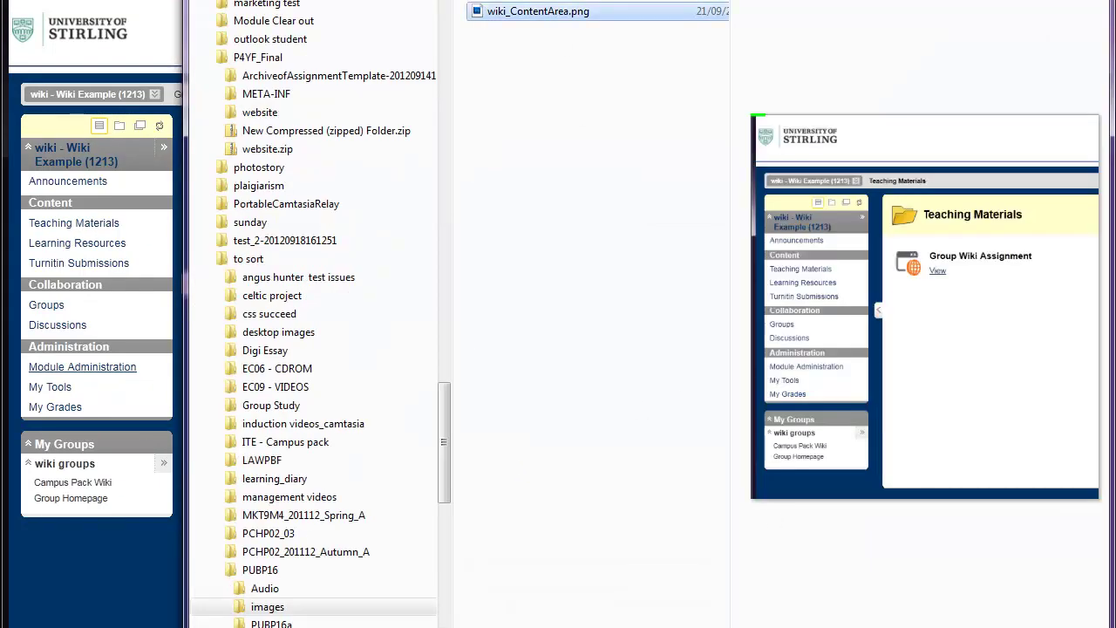
pyautogui.press('Return')
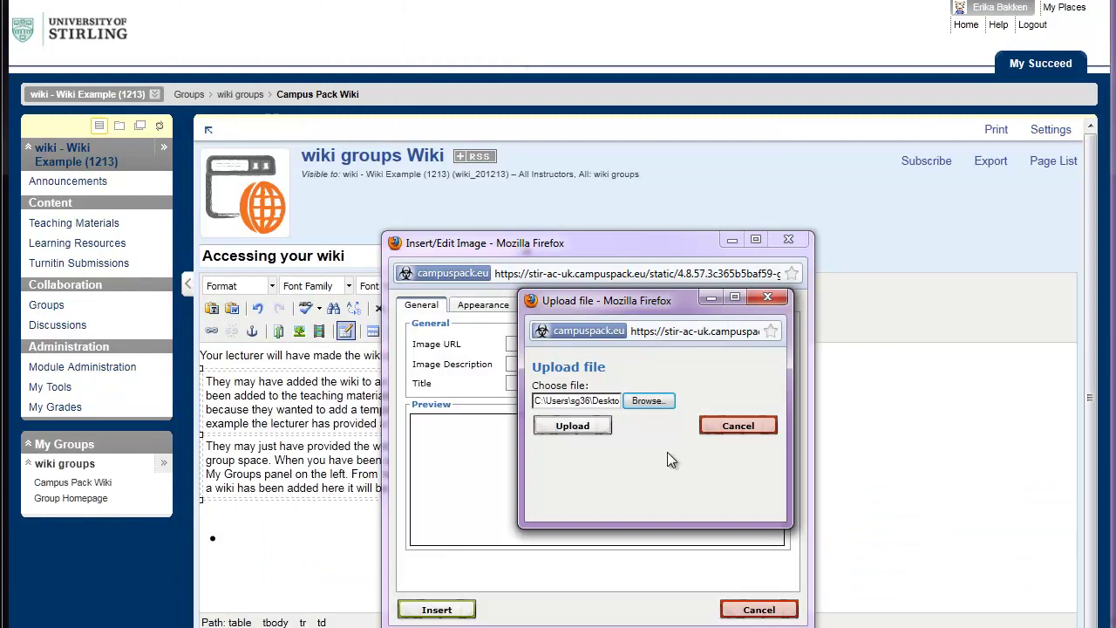
pyautogui.click(584, 423)
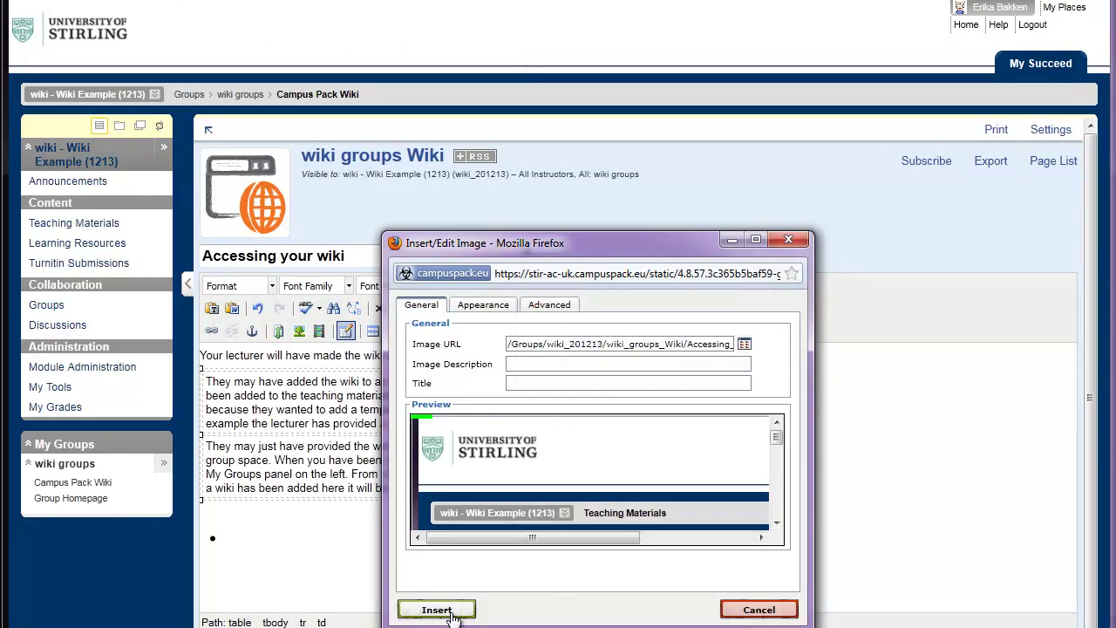
pyautogui.click(436, 610)
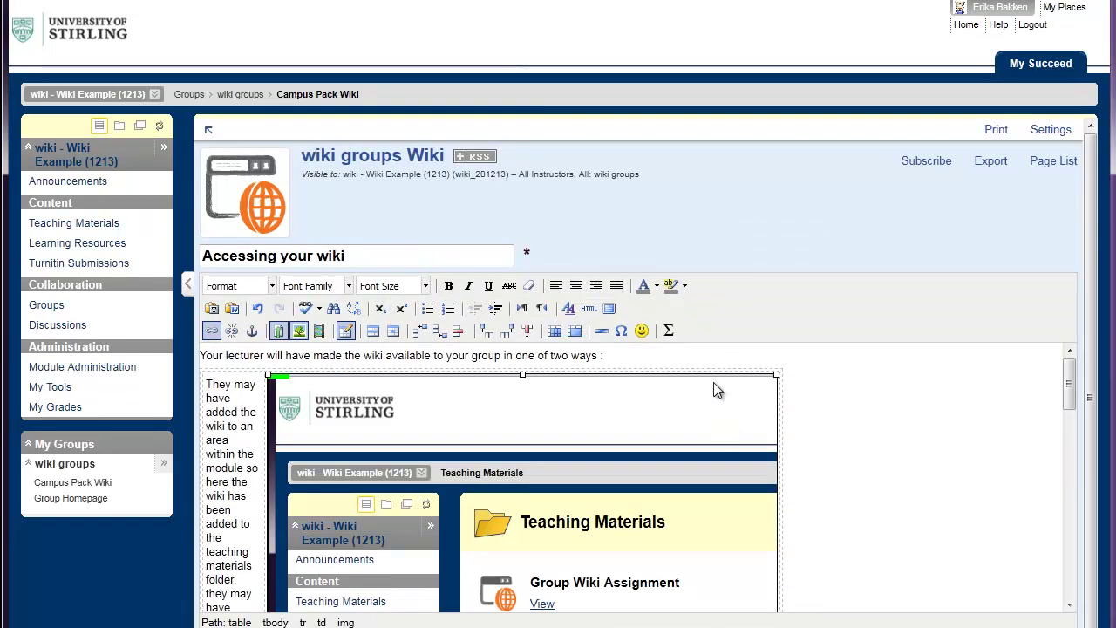
pyautogui.moveTo(751, 402); pyautogui.dragTo(510, 578)
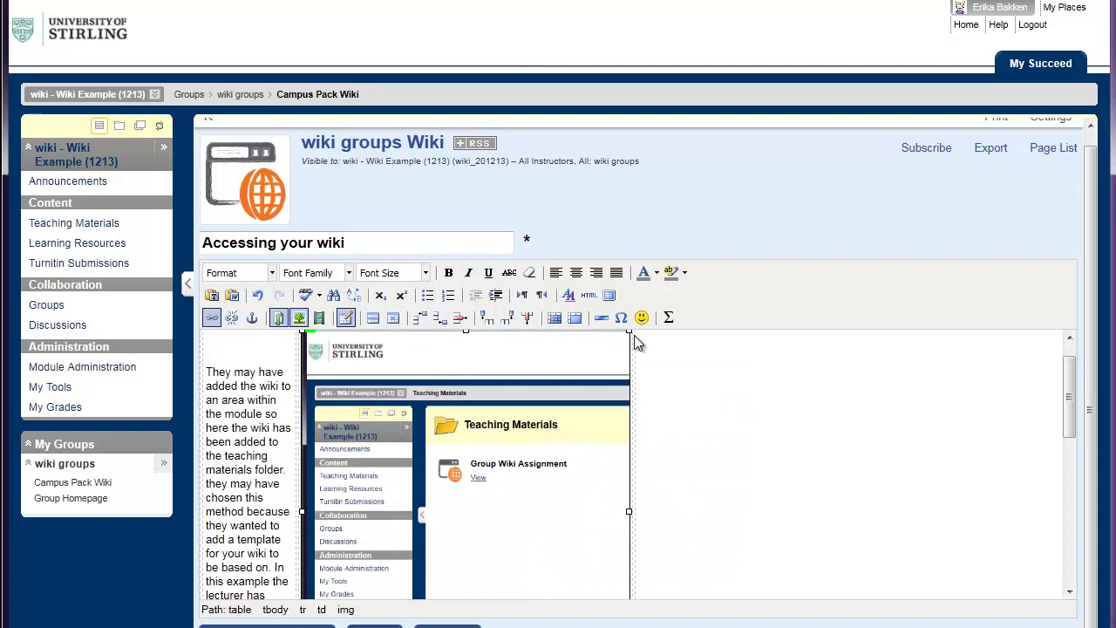
pyautogui.moveTo(629, 332); pyautogui.dragTo(487, 491)
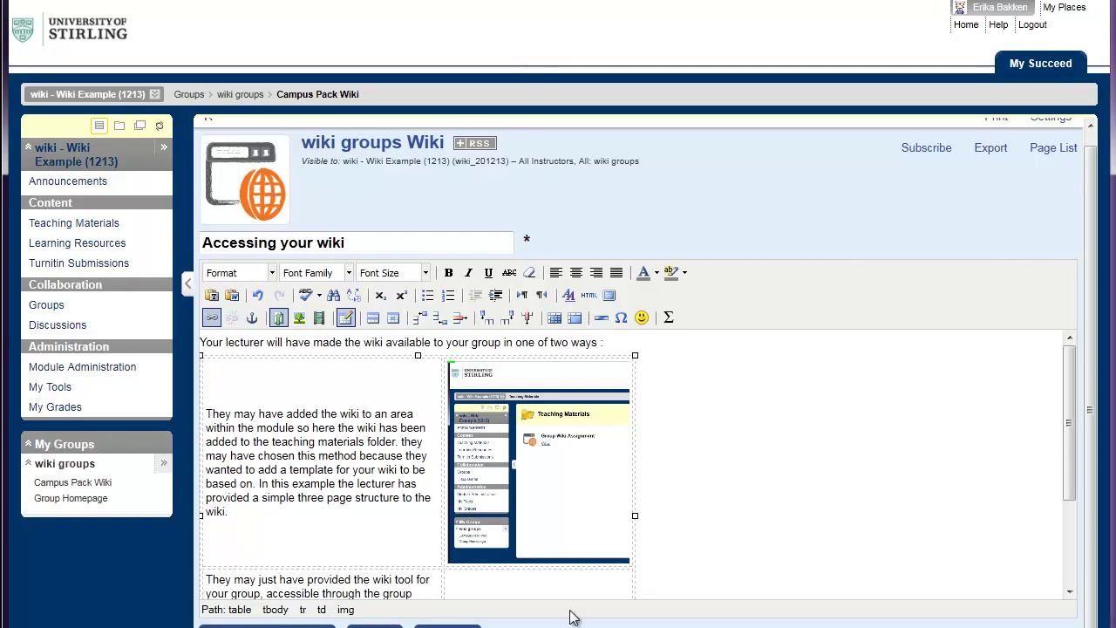
# Centre the table and the introductory line on the page
pyautogui.click(364, 528)
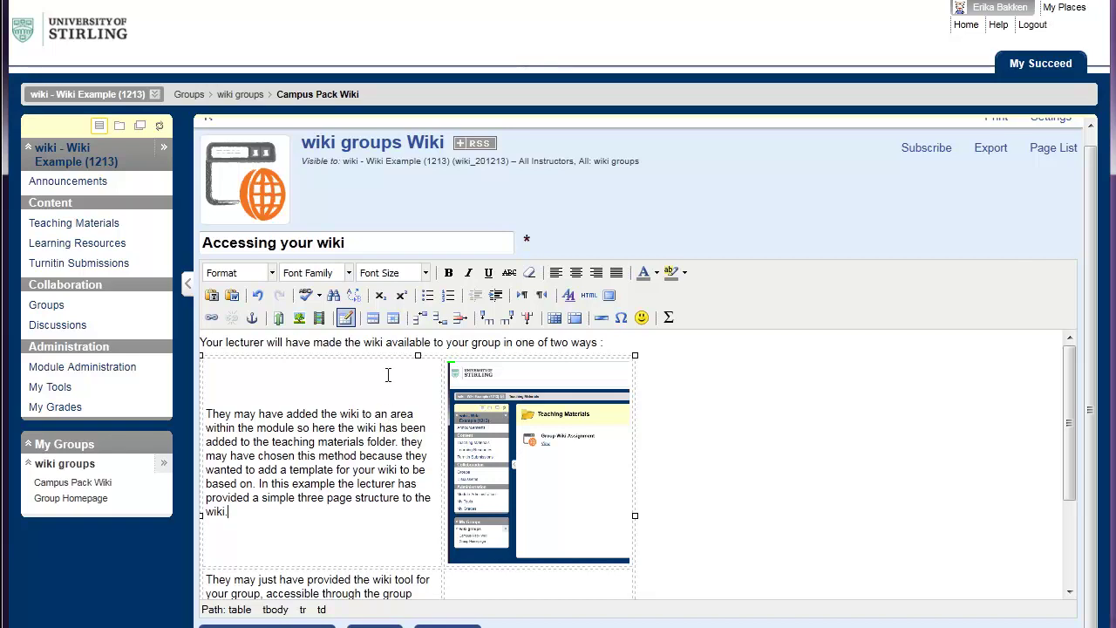
pyautogui.click(752, 374)
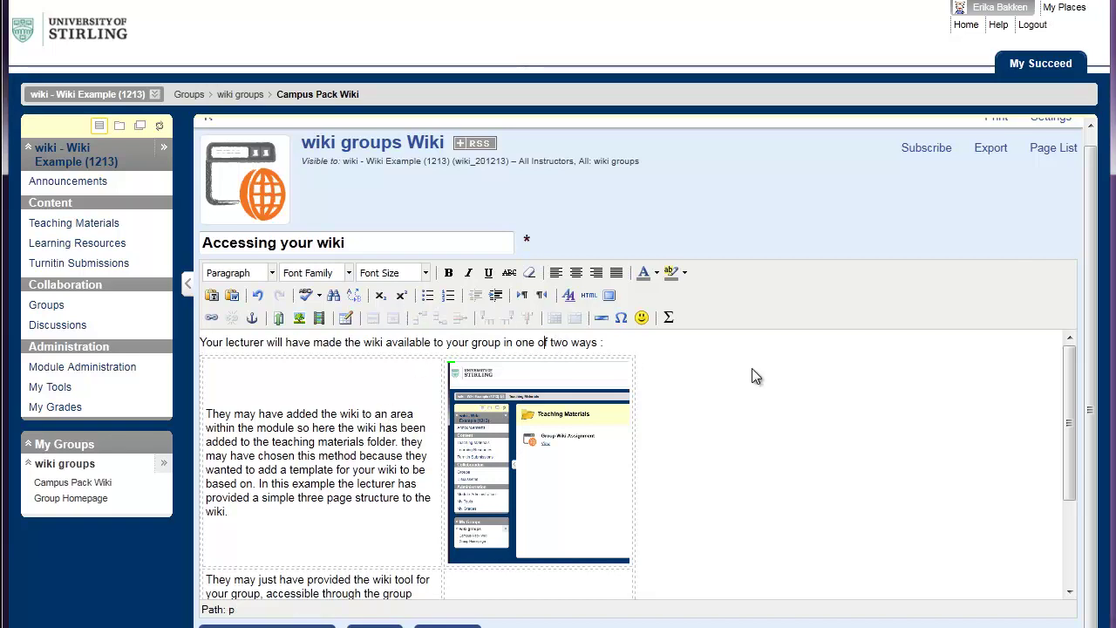
pyautogui.click(300, 366)
pyautogui.click(295, 359)
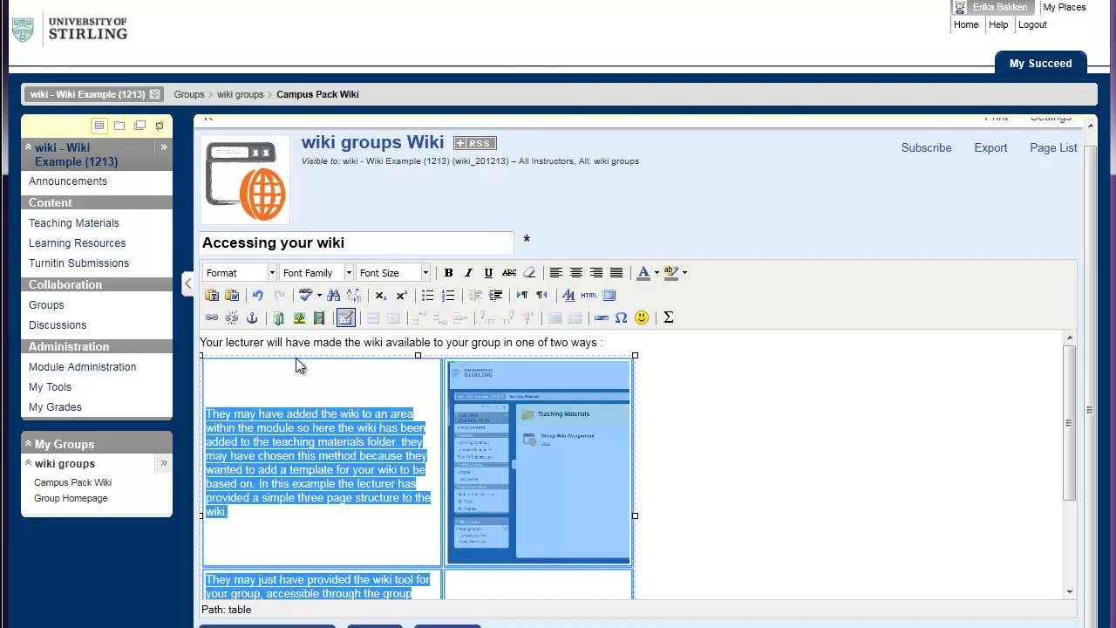
pyautogui.click(575, 272)
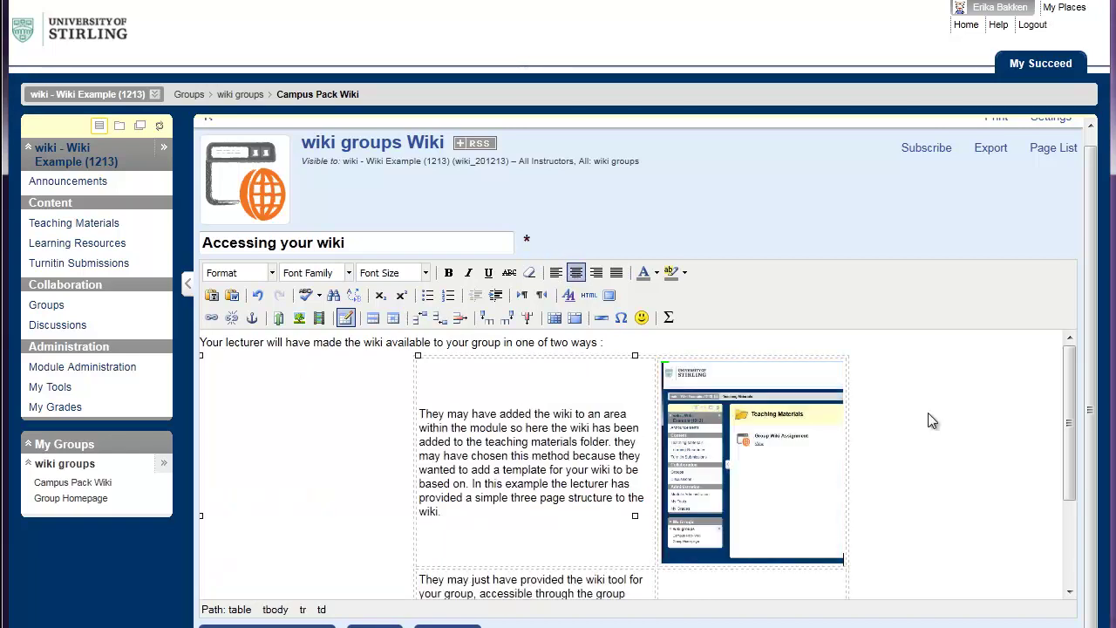
pyautogui.click(404, 342)
pyautogui.click(575, 272)
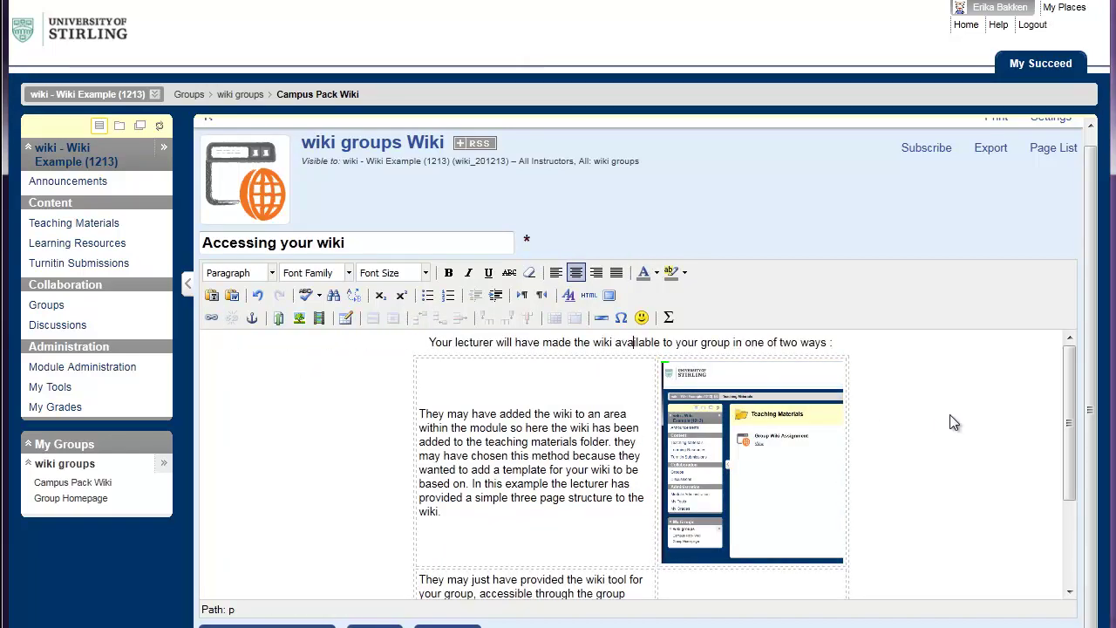
# Add a '1.' label on its own line above the first cell's paragraph
pyautogui.click(949, 414)
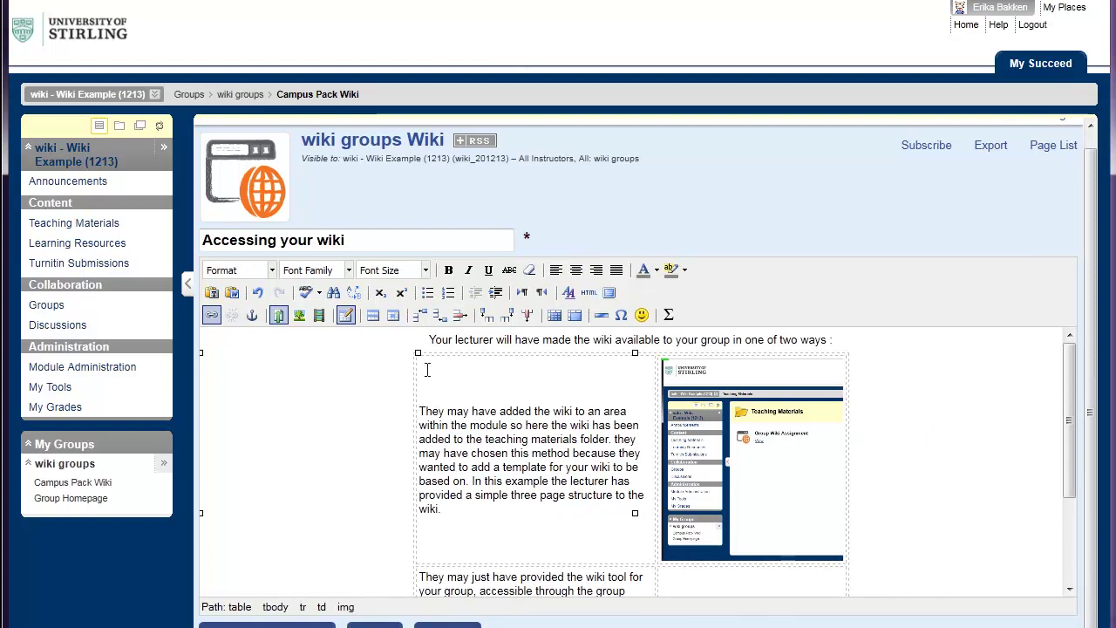
pyautogui.click(420, 401)
pyautogui.write('1.,')
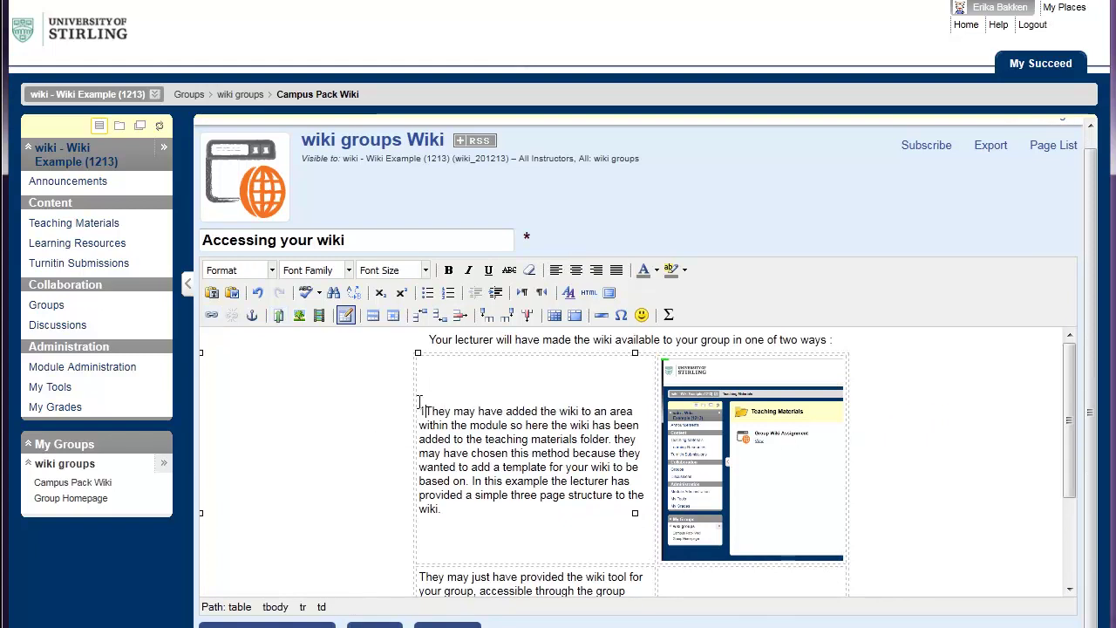
pyautogui.press('BackSpace')
pyautogui.press('BackSpace')
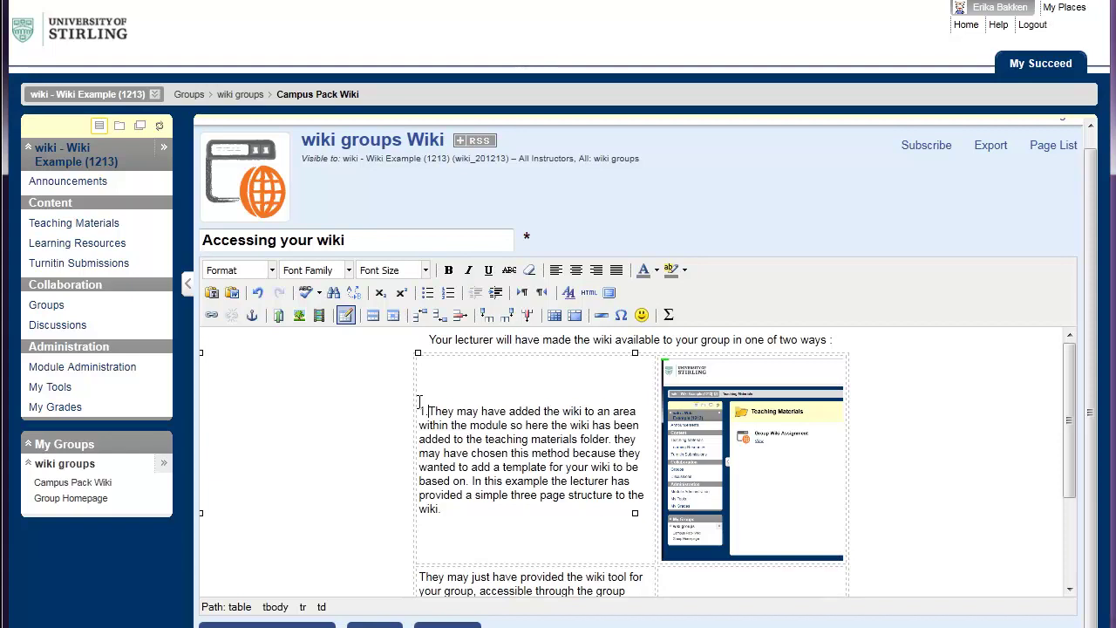
pyautogui.press('Return')
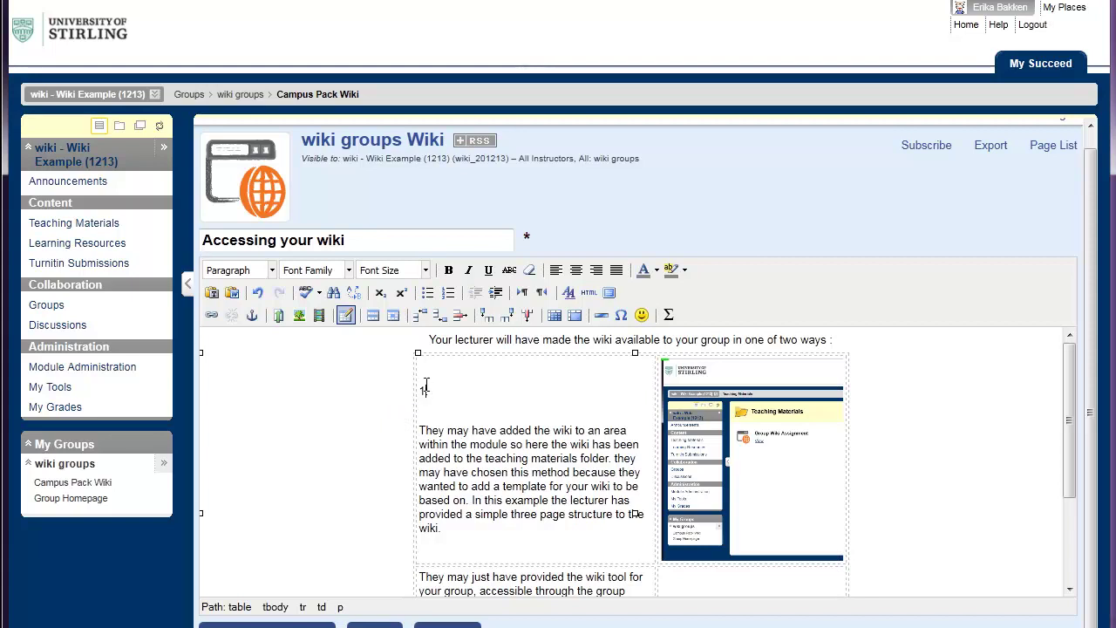
# Set the top-left table cell's vertical alignment to Top in Table Cell Properties
pyautogui.rightClick(427, 411)
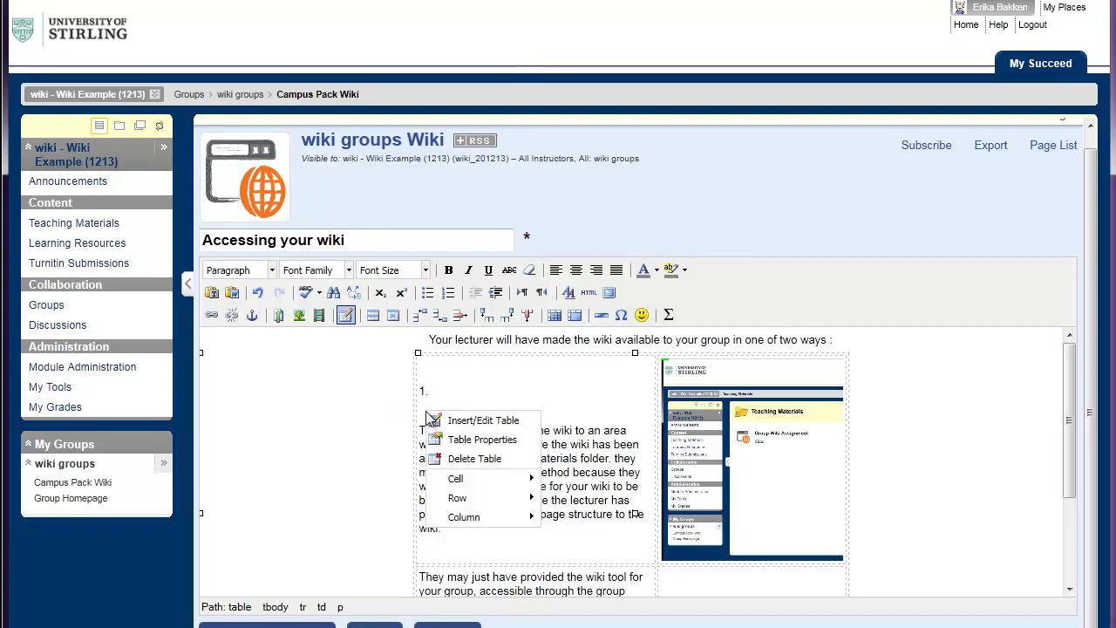
pyautogui.click(428, 388)
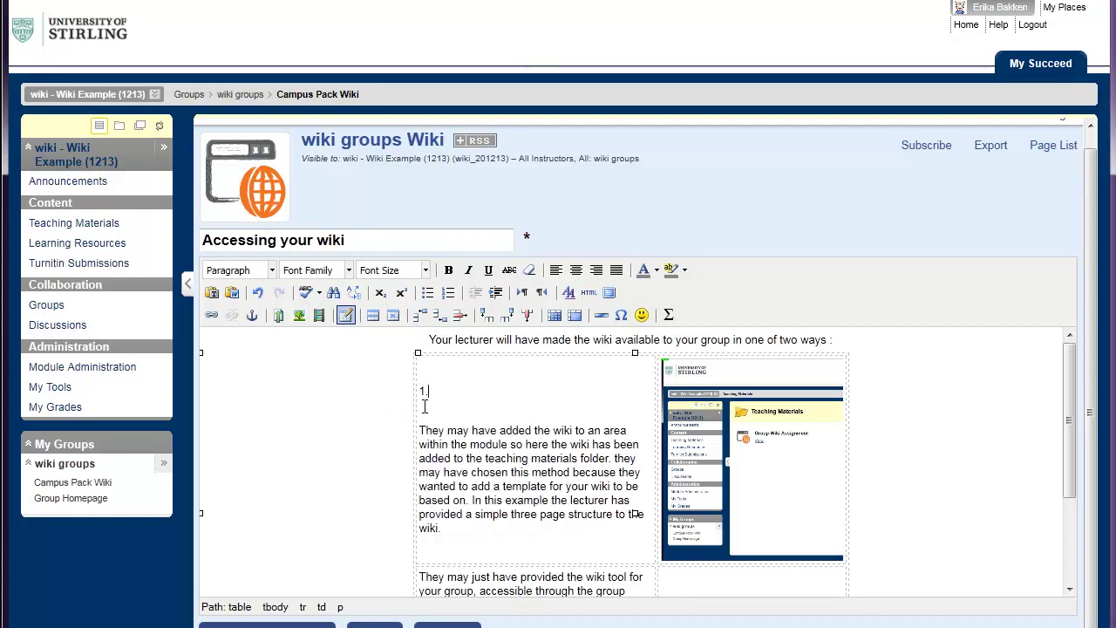
pyautogui.scroll(-3, 436, 415)
pyautogui.scroll(3, 445, 424)
pyautogui.rightClick(423, 408)
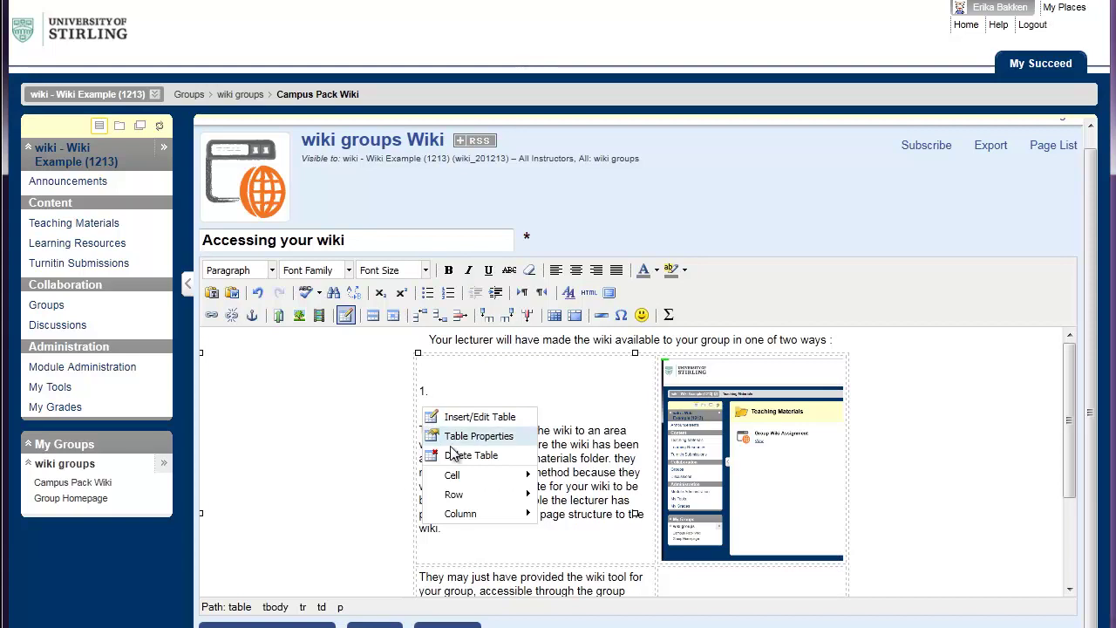
pyautogui.moveTo(457, 477)
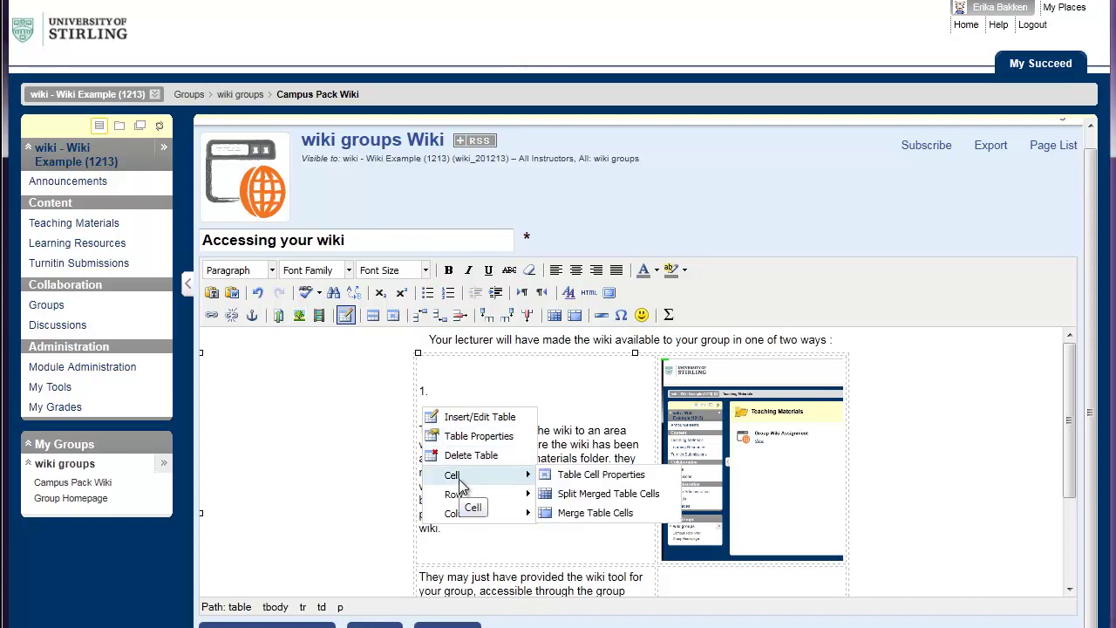
pyautogui.click(601, 474)
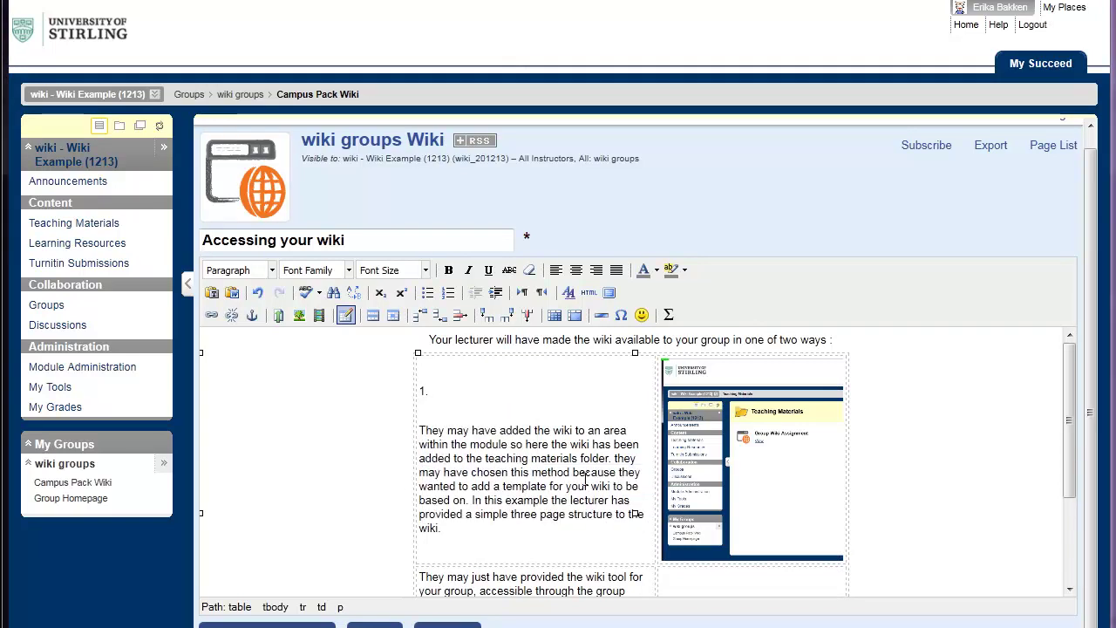
pyautogui.moveTo(610, 204); pyautogui.dragTo(651, 278)
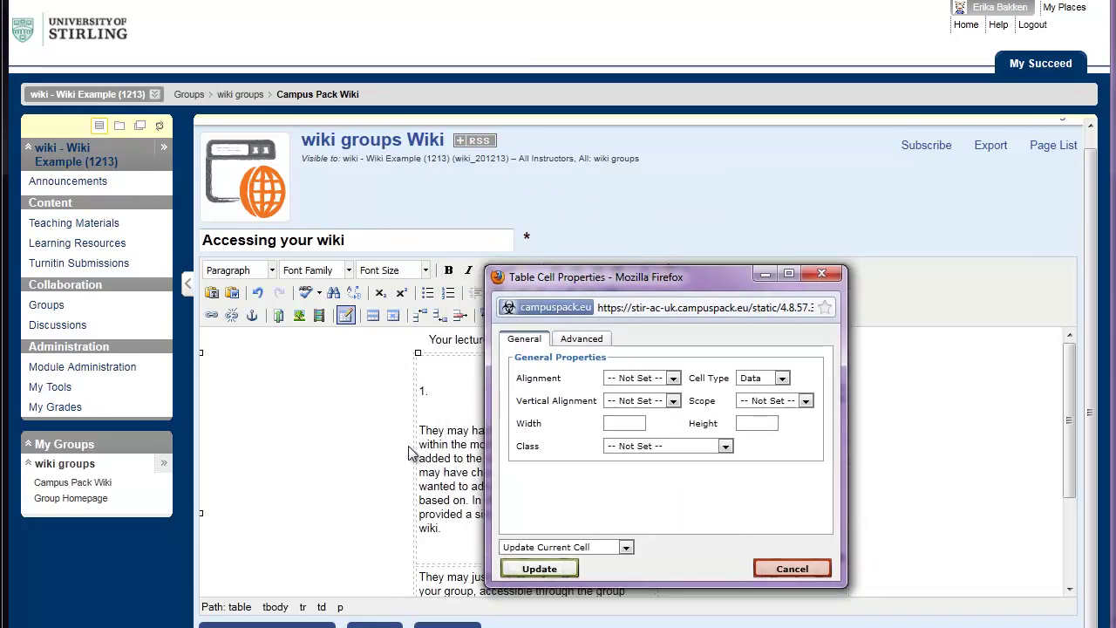
pyautogui.click(655, 402)
pyautogui.click(648, 431)
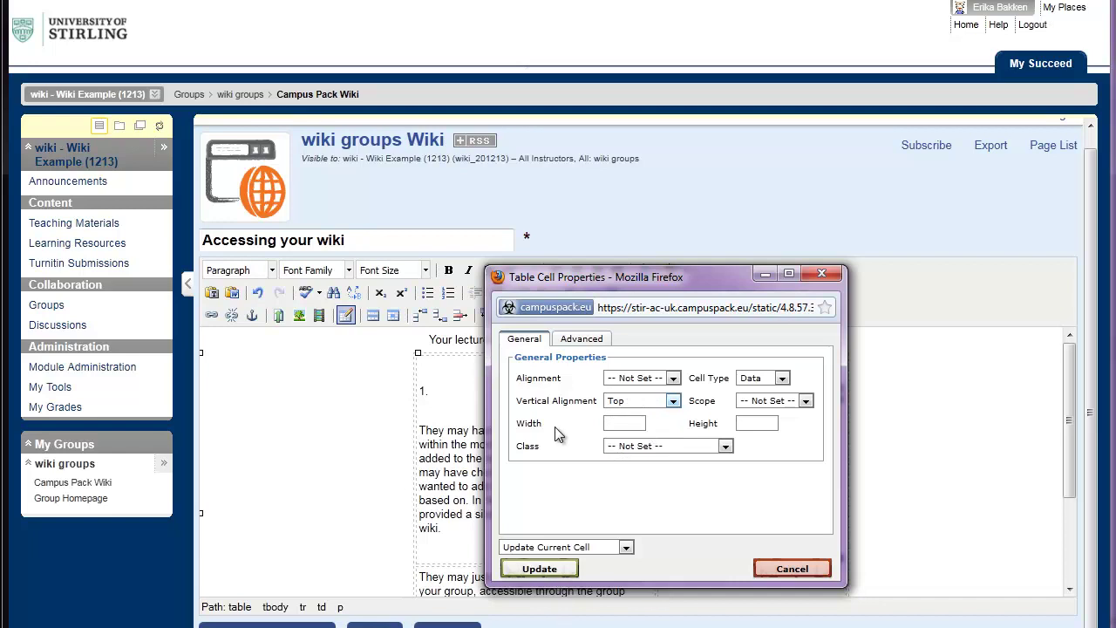
pyautogui.click(536, 565)
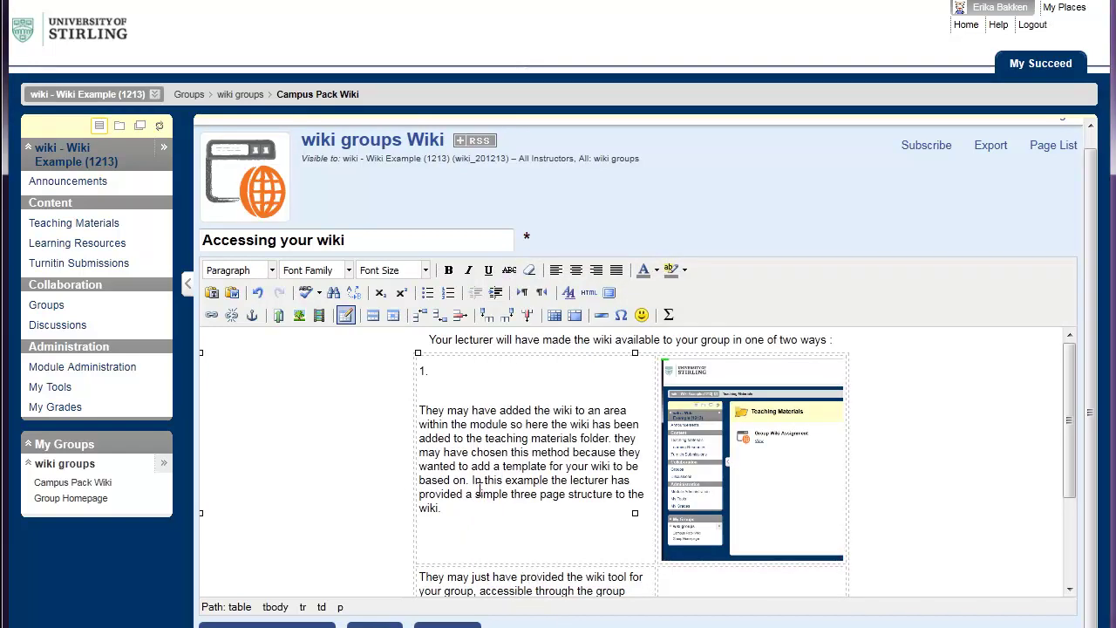
# Enlarge the '1.' label to font size 6 (24pt)
pyautogui.scroll(-1, 478, 486)
pyautogui.scroll(1, 475, 424)
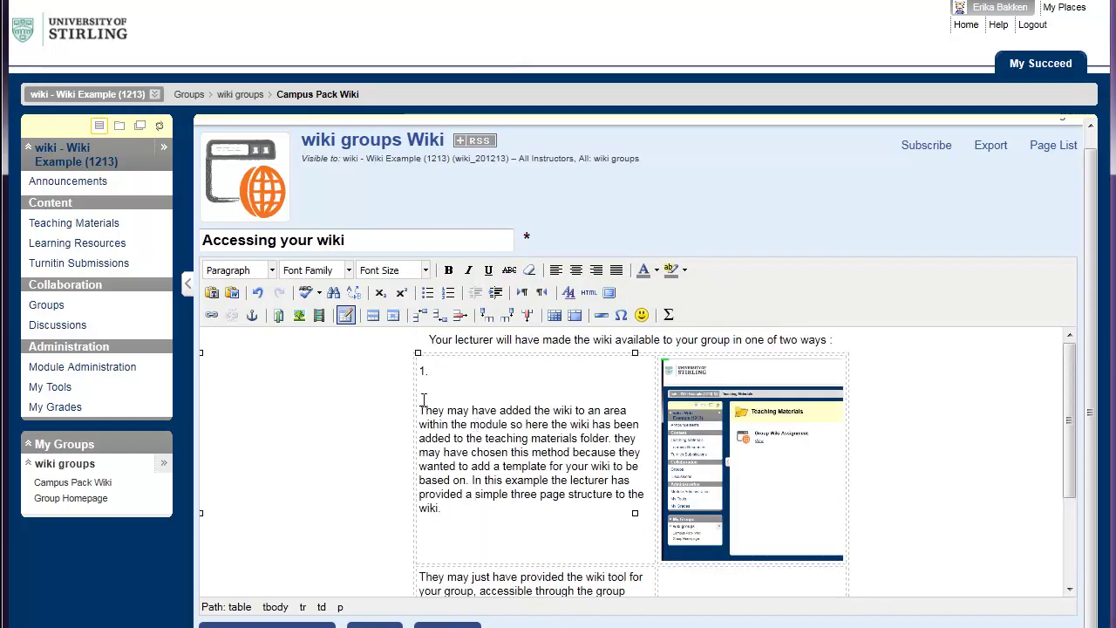
pyautogui.click(428, 273)
pyautogui.scroll(-3, 471, 392)
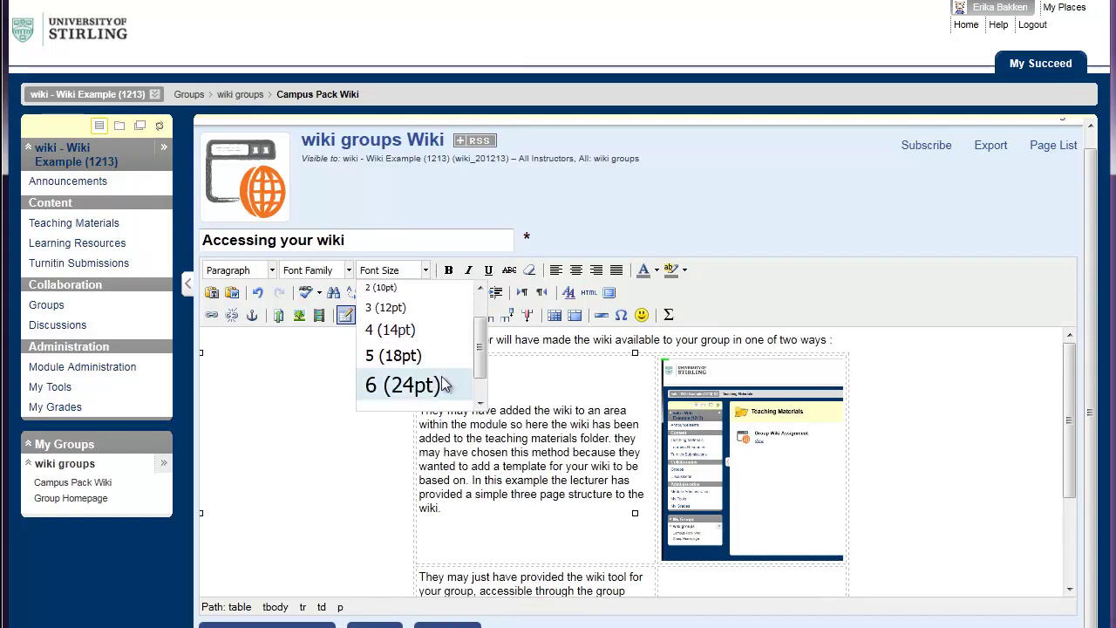
pyautogui.click(441, 384)
pyautogui.click(498, 421)
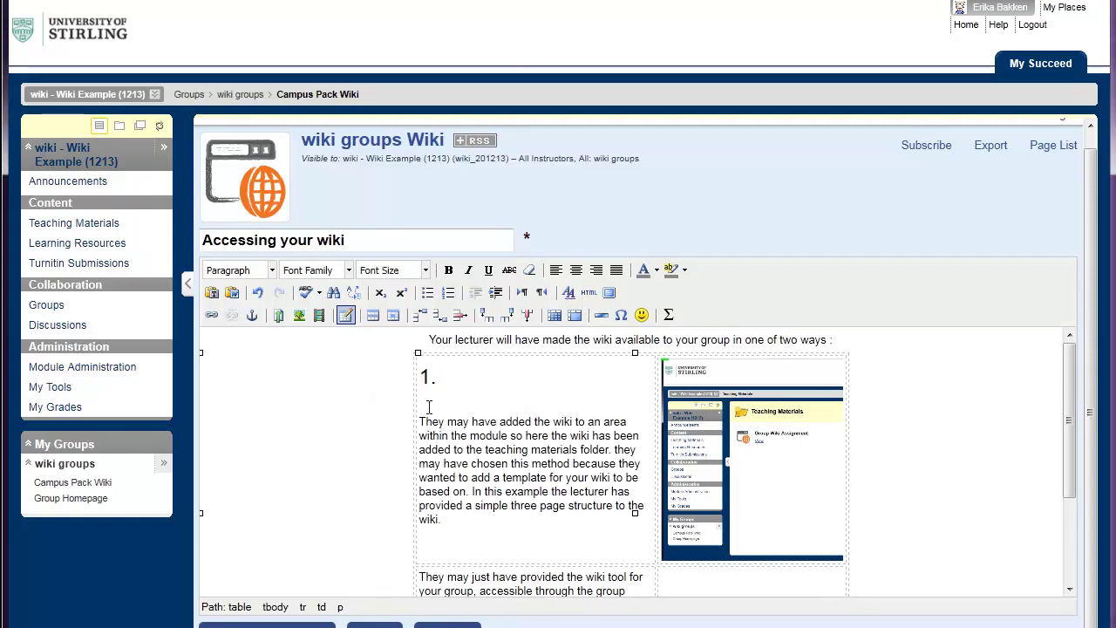
# Add a 24pt '2.' label above the second row's text and save the page
pyautogui.scroll(-3, 535, 421)
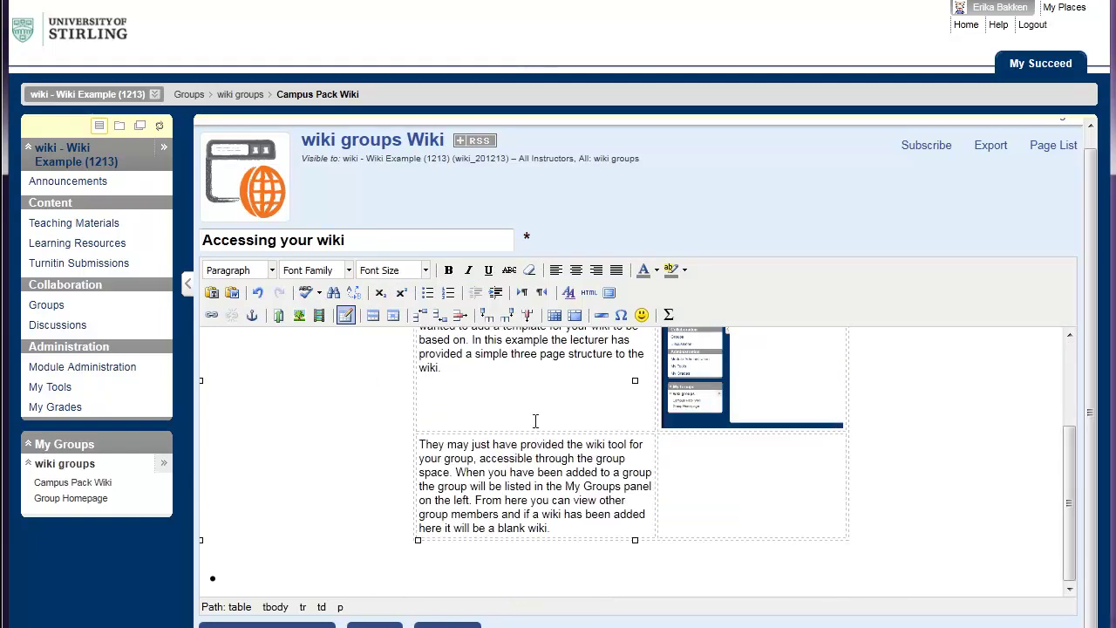
pyautogui.click(417, 446)
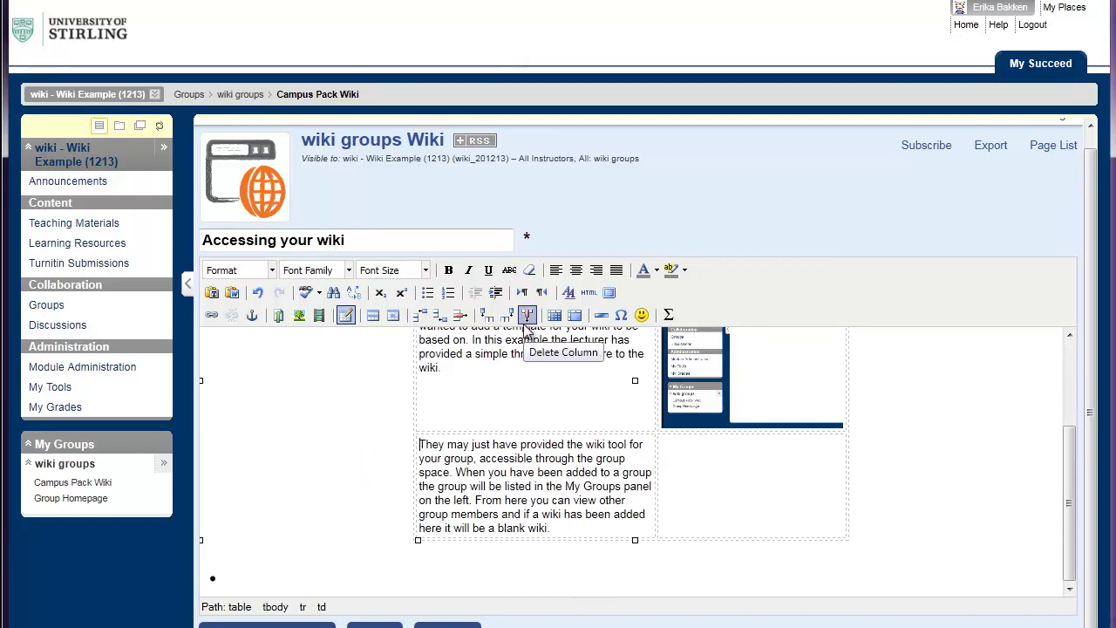
pyautogui.write('2.')
pyautogui.press('Return')
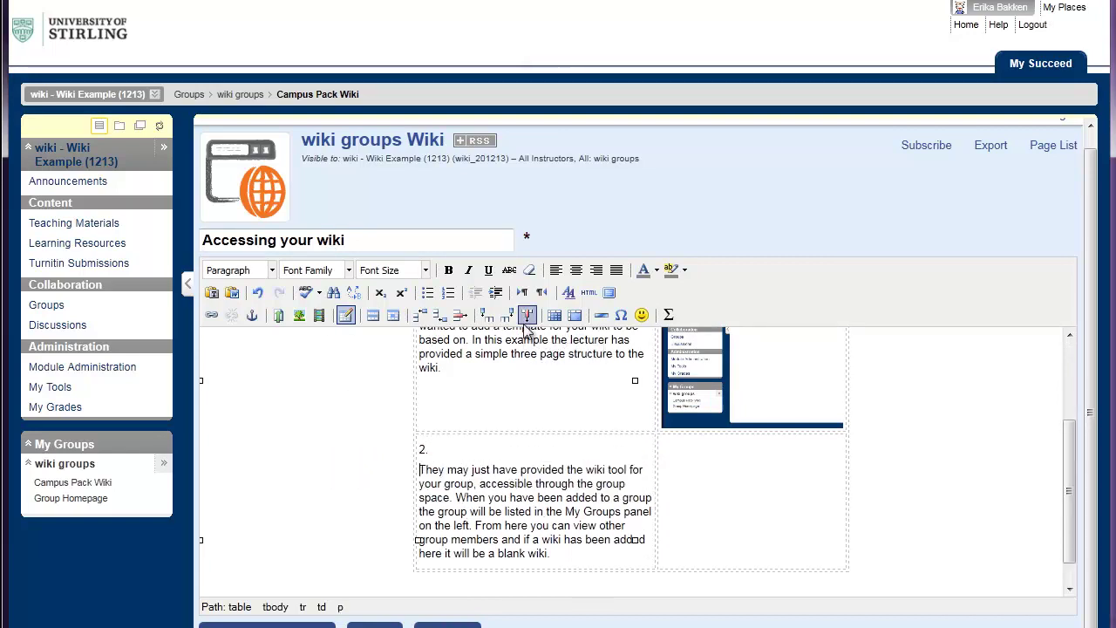
pyautogui.moveTo(435, 447); pyautogui.dragTo(416, 446)
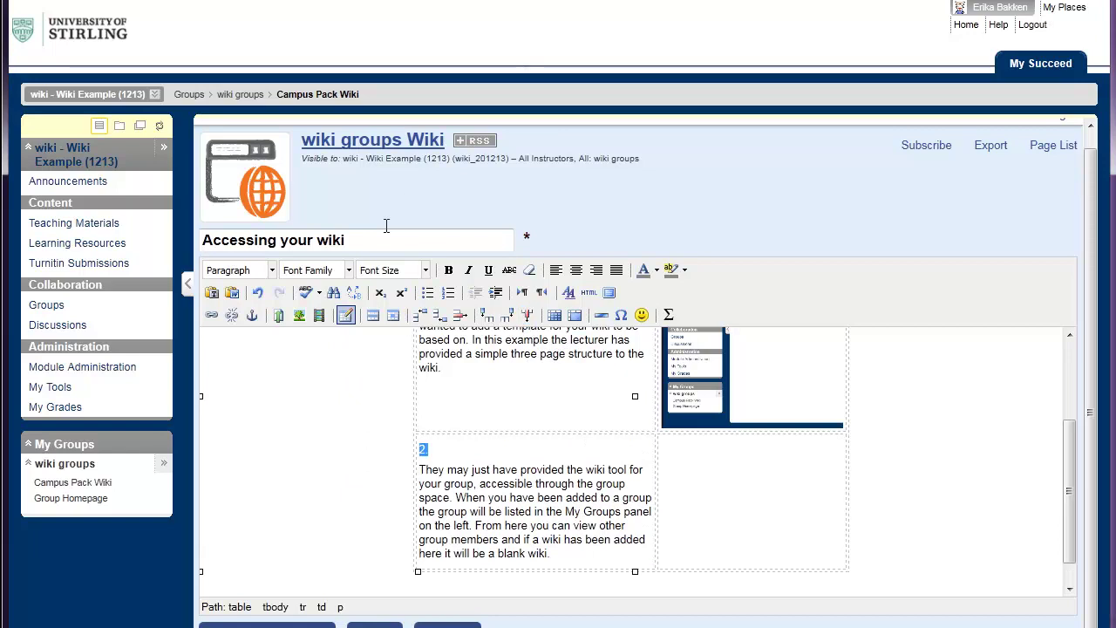
pyautogui.click(426, 270)
pyautogui.click(399, 387)
pyautogui.click(532, 495)
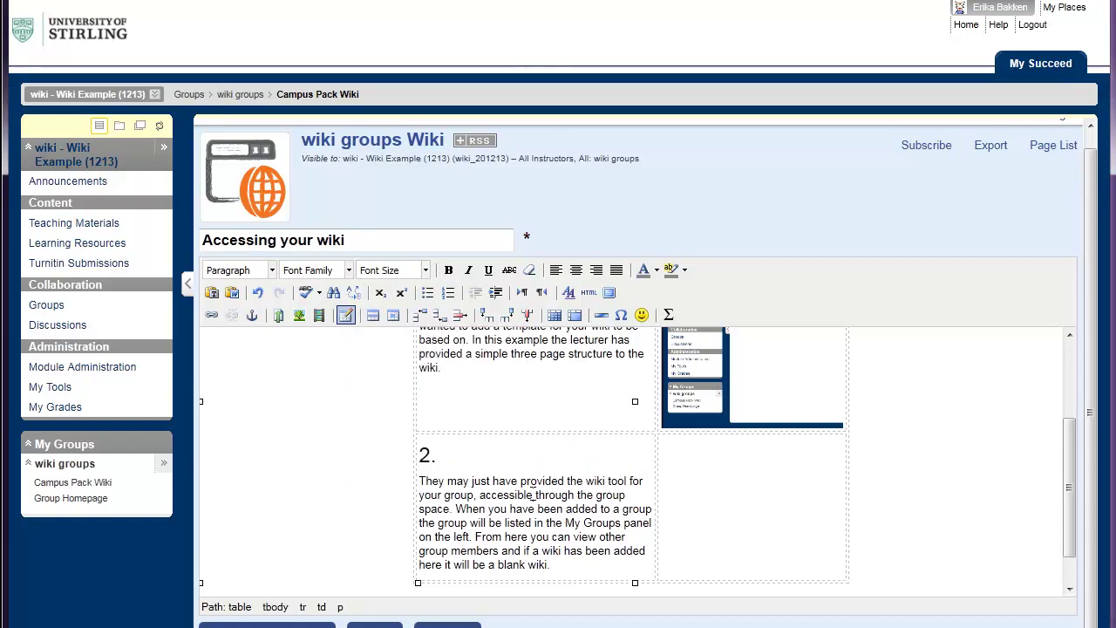
pyautogui.scroll(3, 533, 494)
pyautogui.click(267, 624)
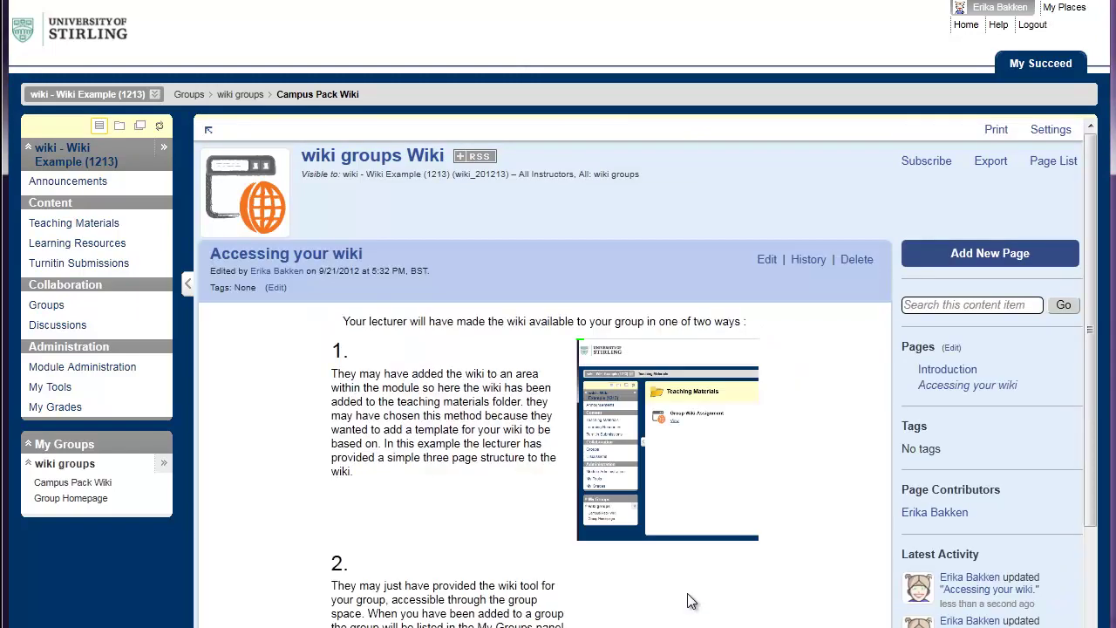
# Scroll through the saved Editing your wiki page to review its intro and four-item numbered list
pyautogui.scroll(-3, 560, 528)
pyautogui.scroll(3, 496, 477)
pyautogui.scroll(-3, 491, 488)
pyautogui.scroll(3, 490, 488)
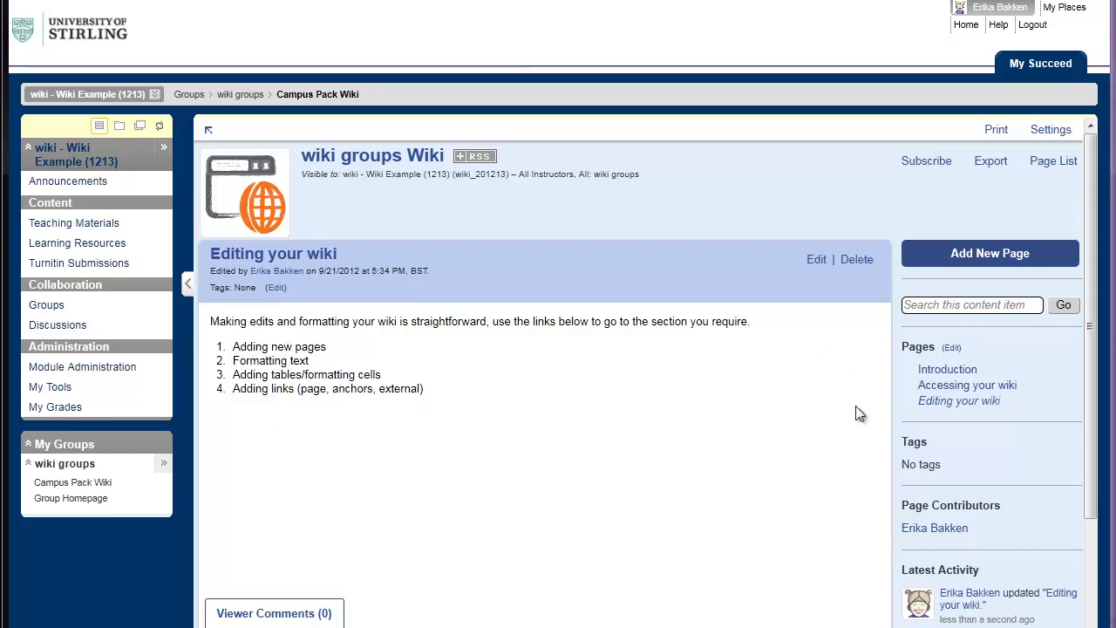
# Create a page titled 'Adding new pages' with Editing your wiki as its parent
pyautogui.click(996, 252)
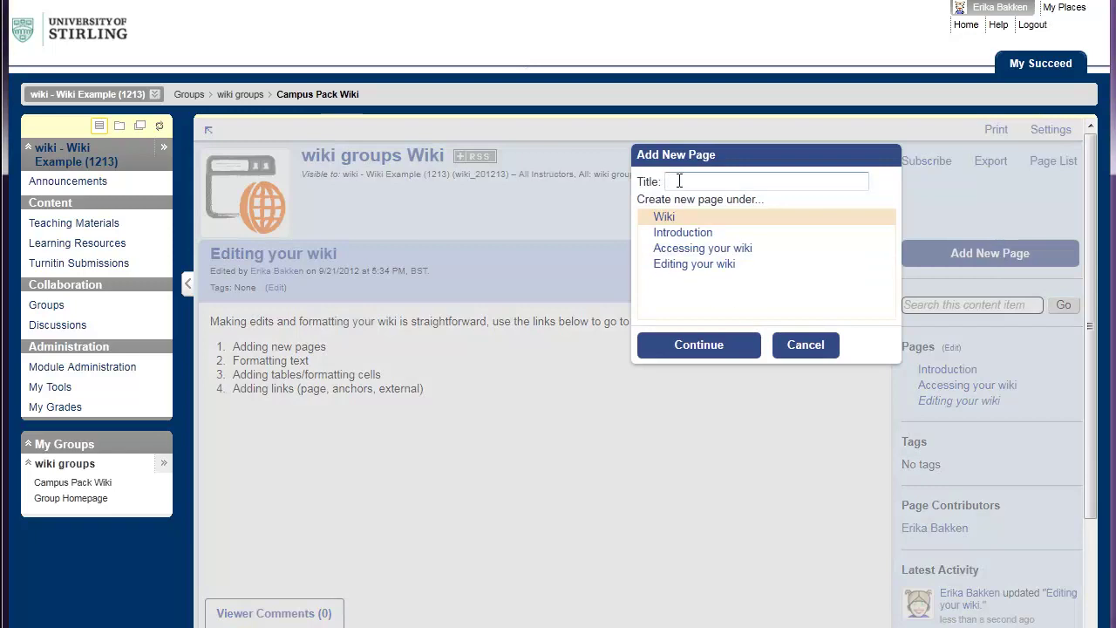
pyautogui.click(679, 181)
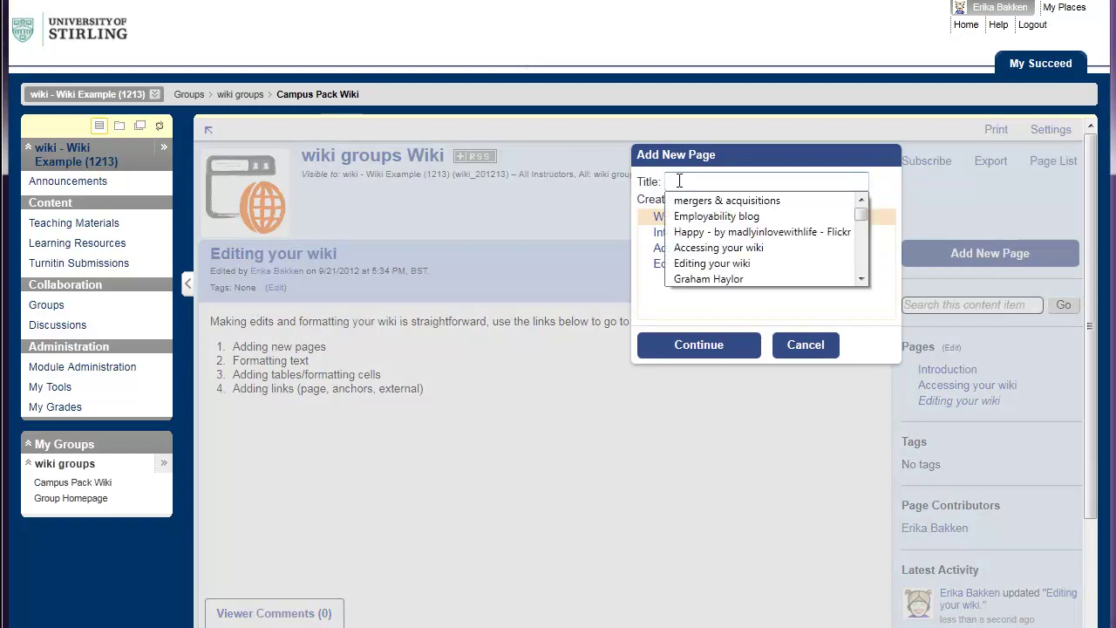
pyautogui.write('Adding ne')
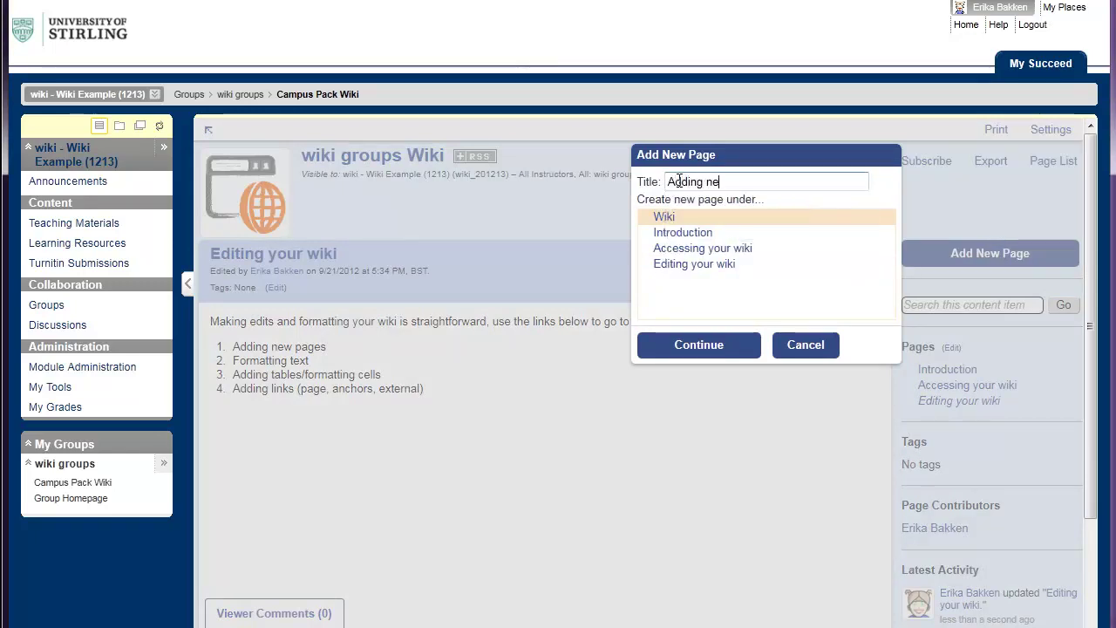
pyautogui.write('w pages')
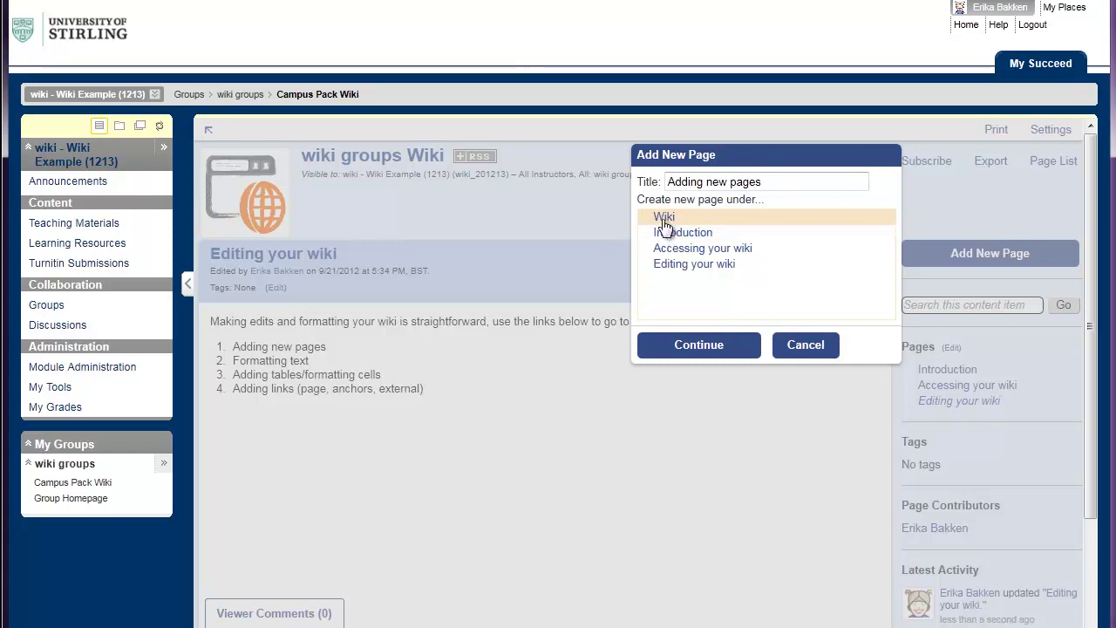
pyautogui.click(687, 265)
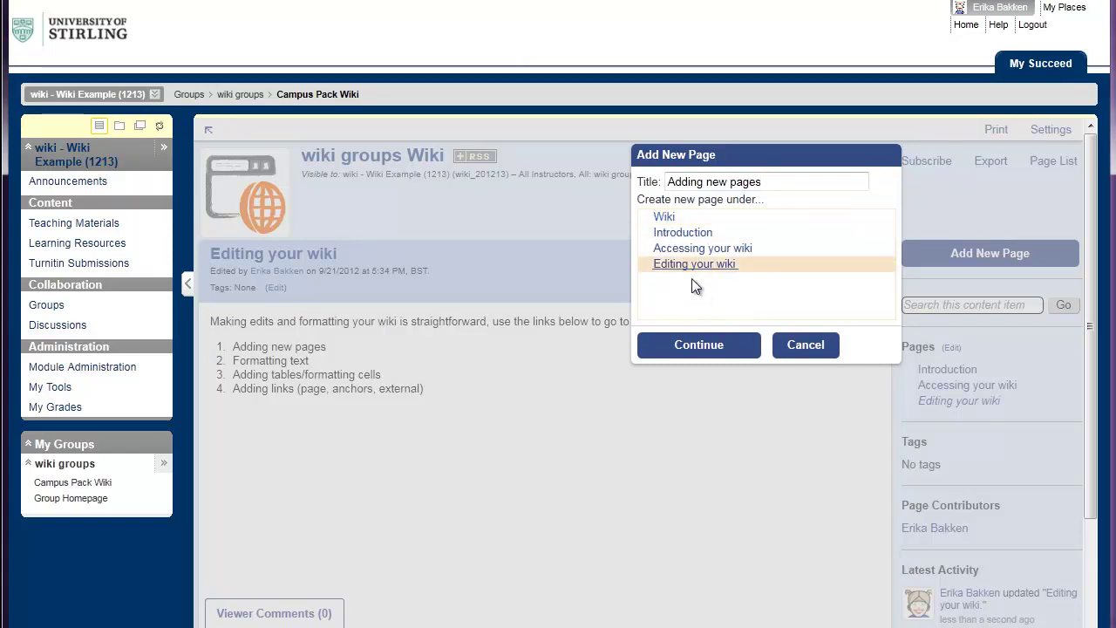
pyautogui.click(708, 346)
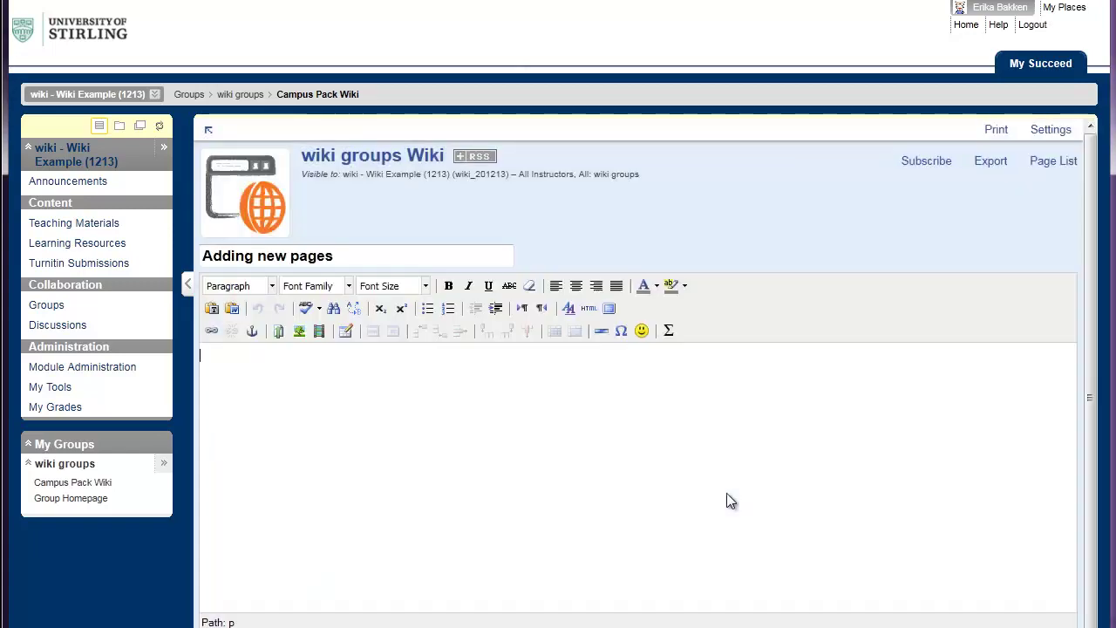
pyautogui.click(419, 498)
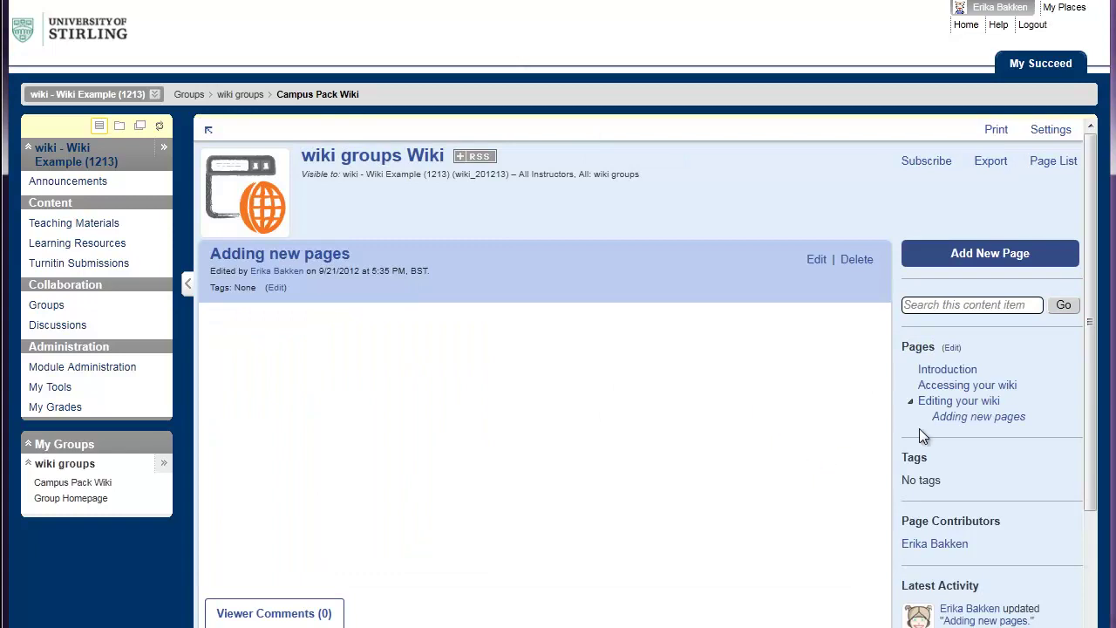
# Expand the Editing your wiki branch in the Pages list and go to that page
pyautogui.click(911, 402)
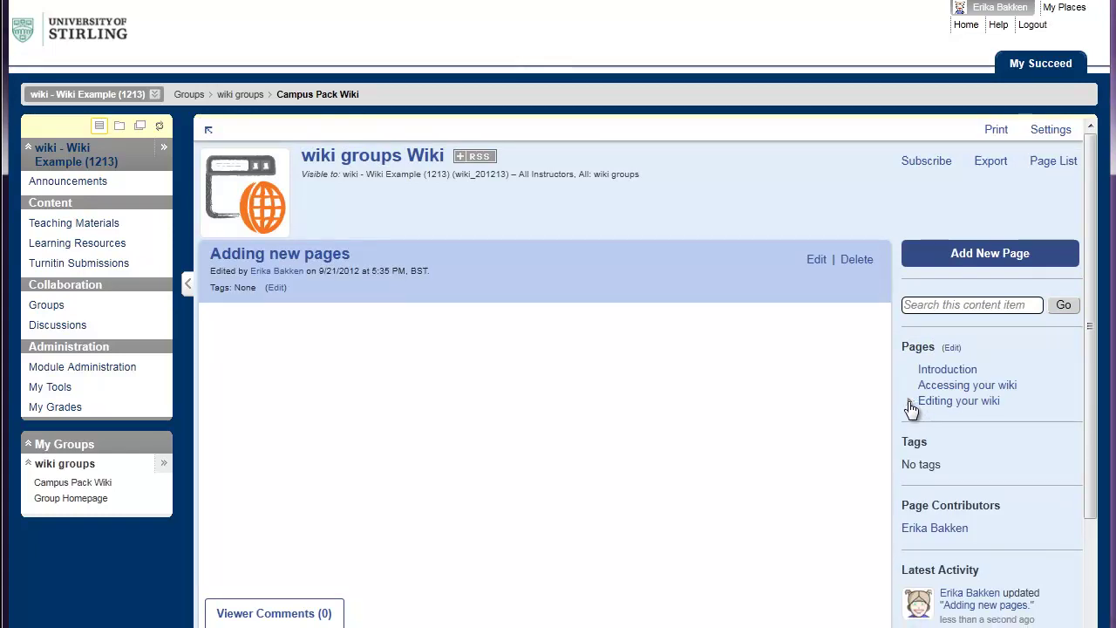
pyautogui.click(911, 402)
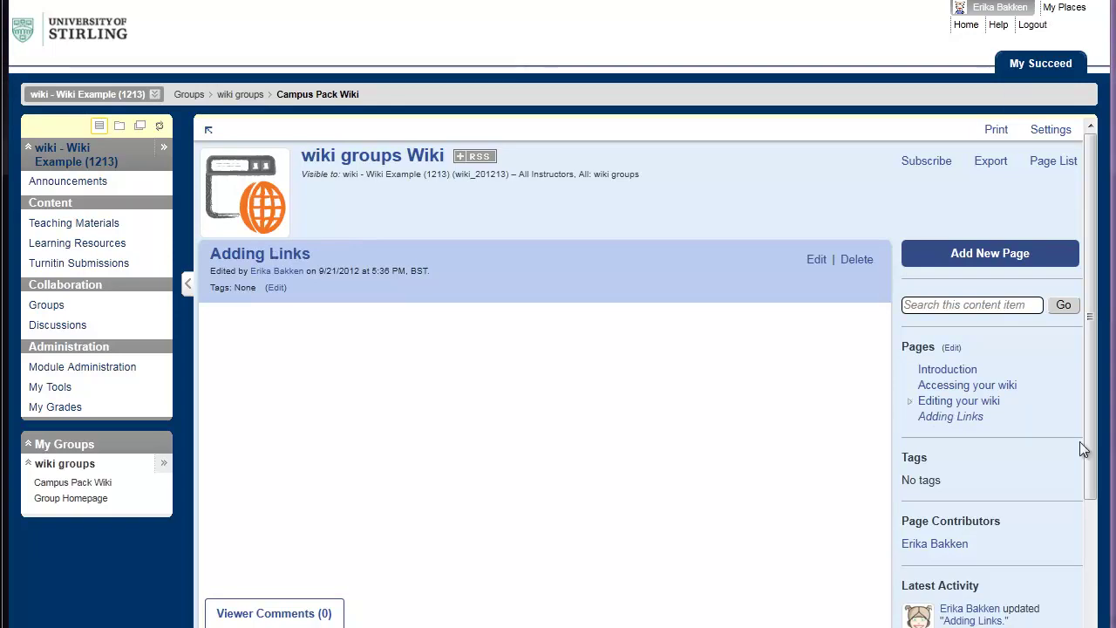
pyautogui.click(962, 403)
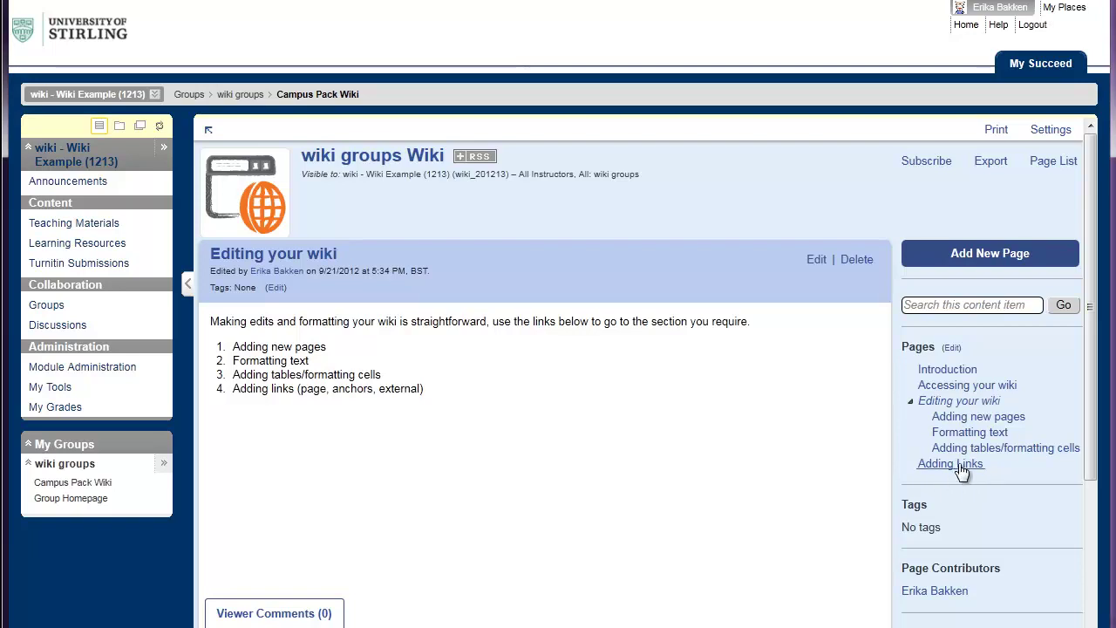
# Drag Adding Links under Editing your wiki in Manage Pages, then return to the page
pyautogui.click(951, 349)
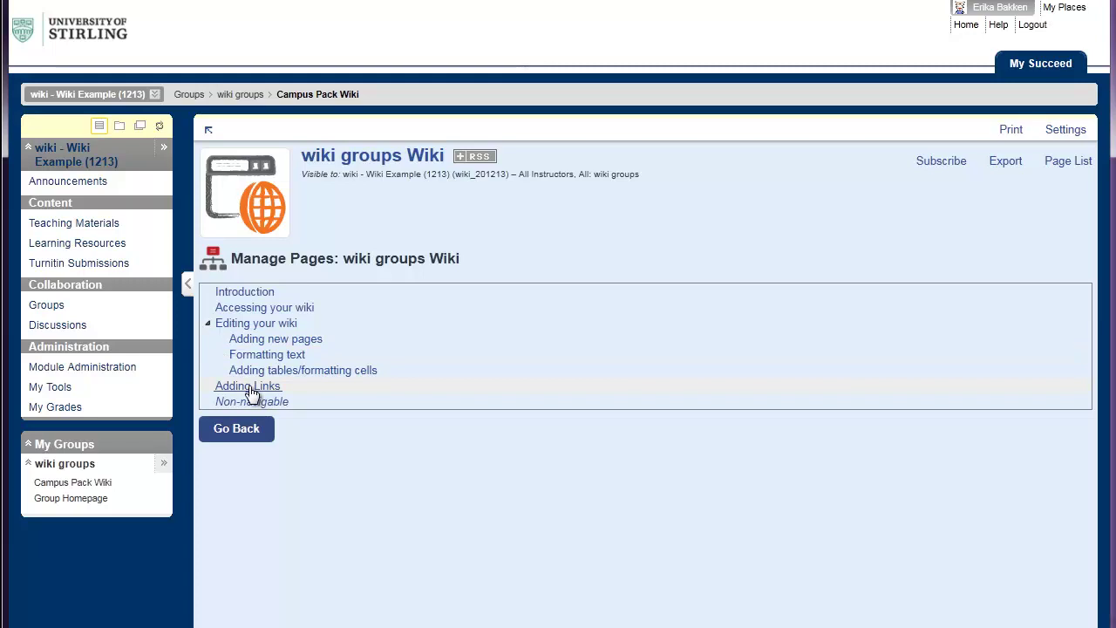
pyautogui.moveTo(251, 392); pyautogui.dragTo(266, 329)
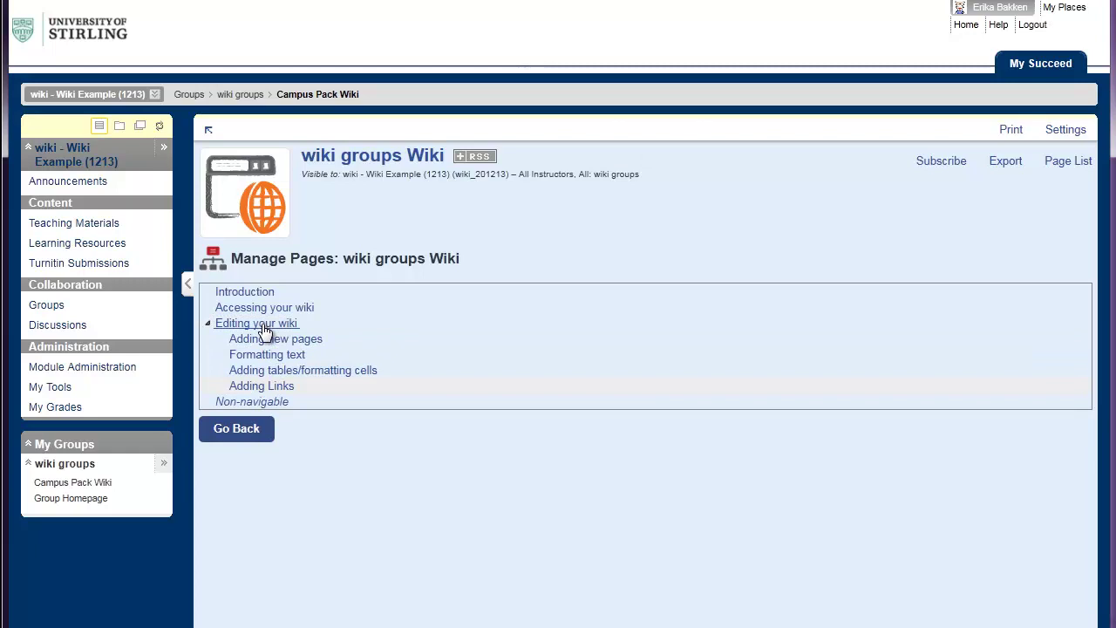
pyautogui.click(225, 427)
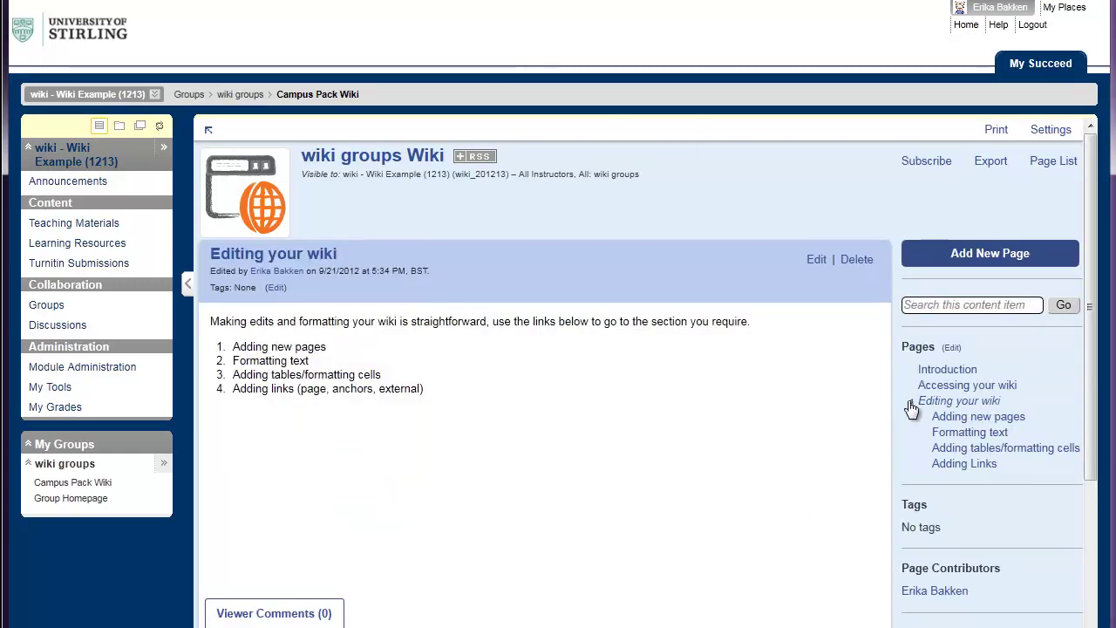
# Link the 'Adding new pages' list item to the existing Adding new pages wiki page
pyautogui.click(911, 403)
pyautogui.click(911, 403)
pyautogui.click(997, 403)
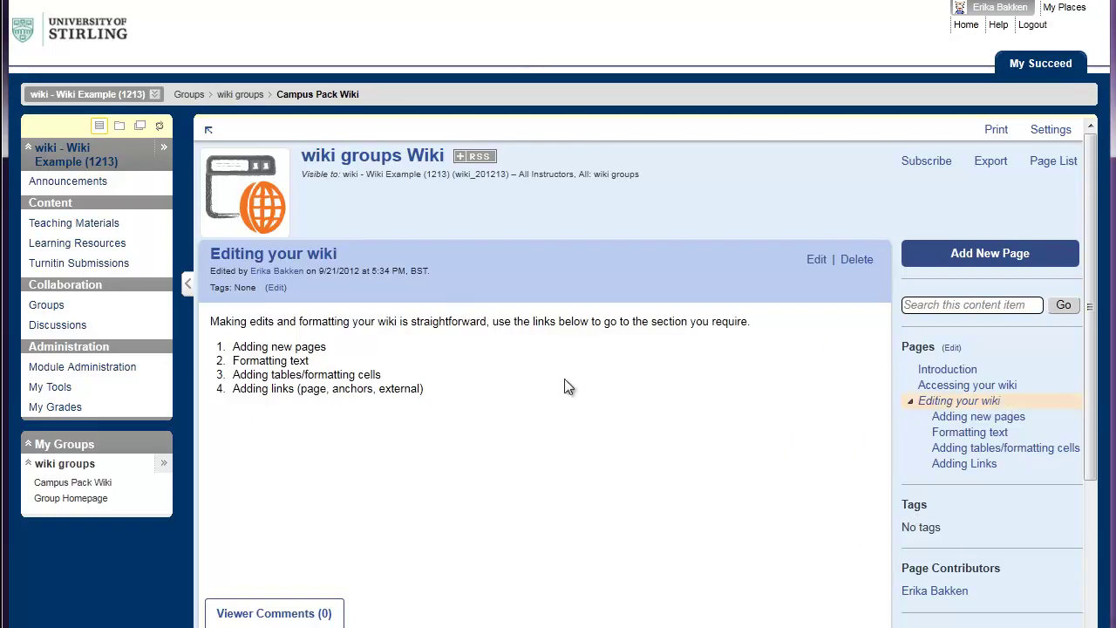
pyautogui.click(813, 261)
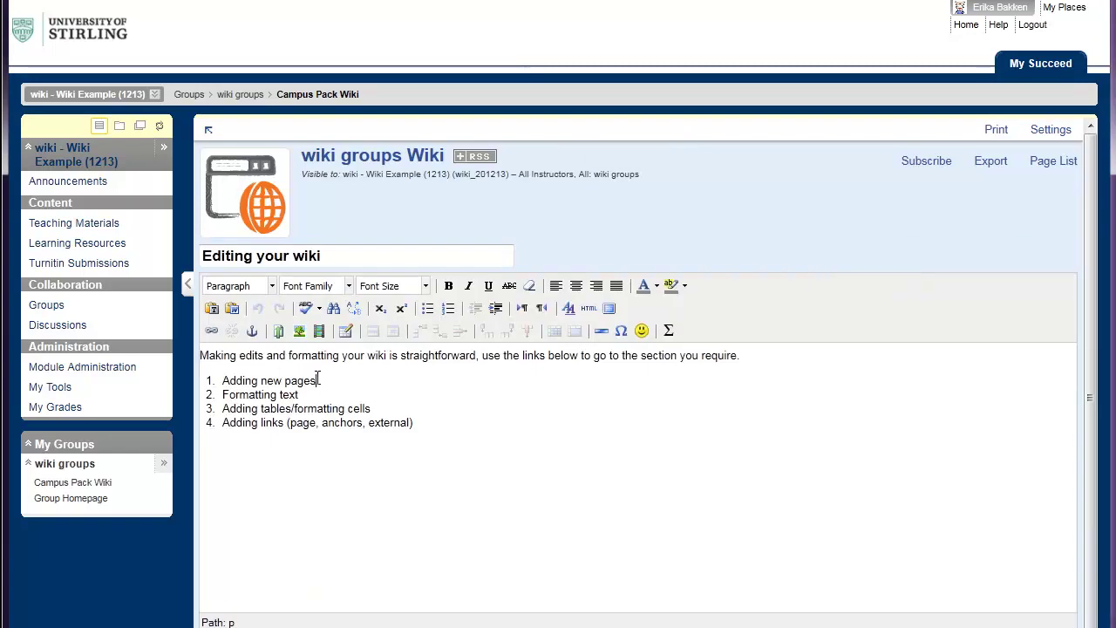
pyautogui.moveTo(318, 380); pyautogui.dragTo(222, 381)
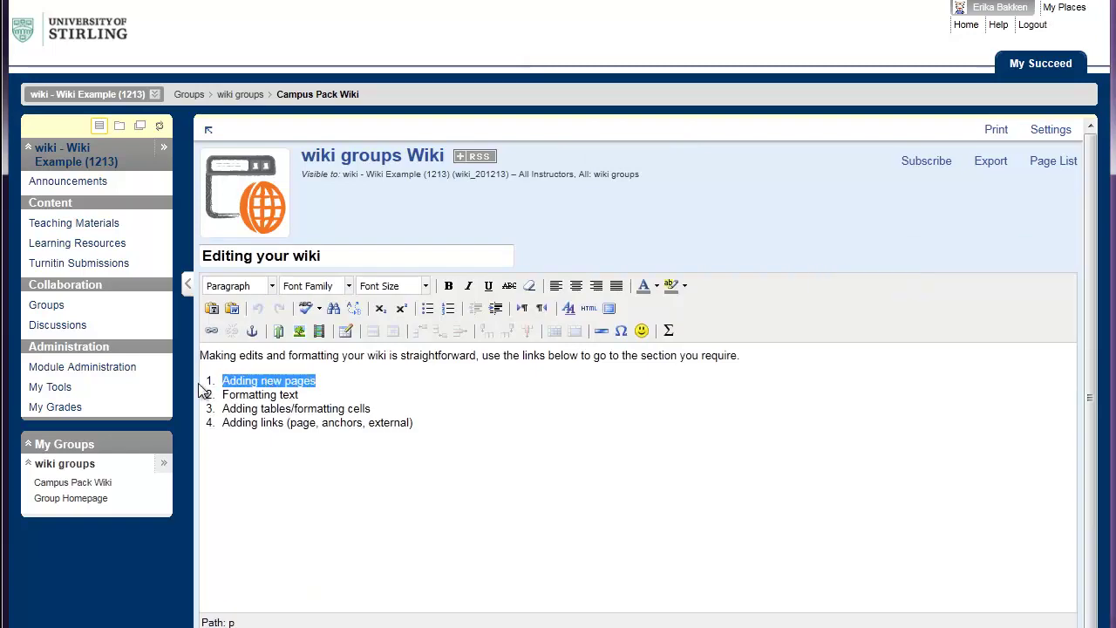
pyautogui.click(212, 330)
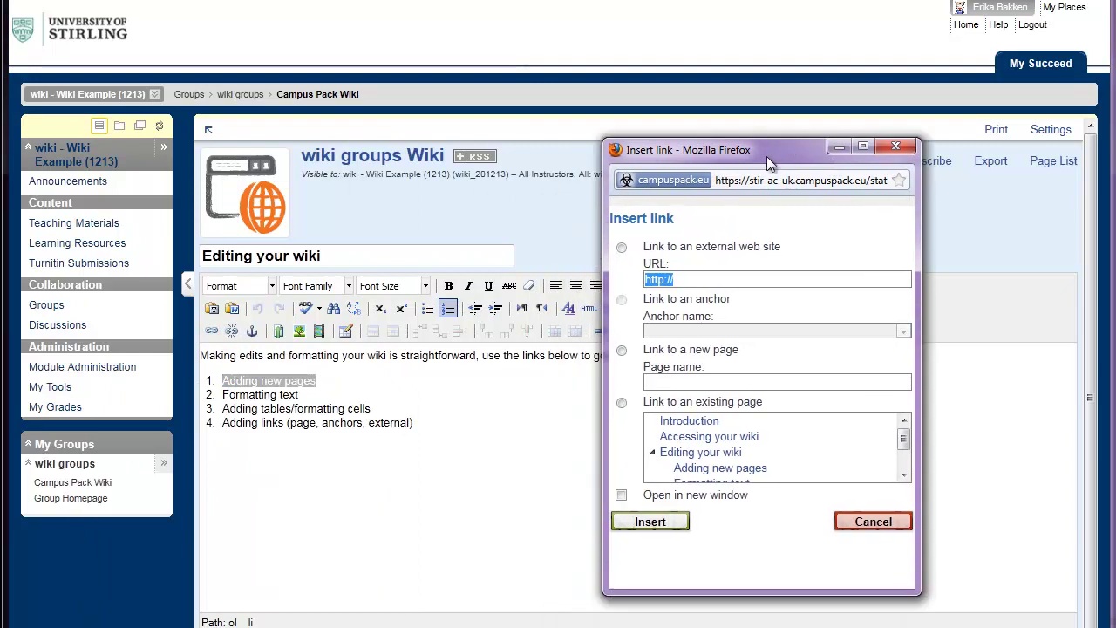
pyautogui.click(621, 404)
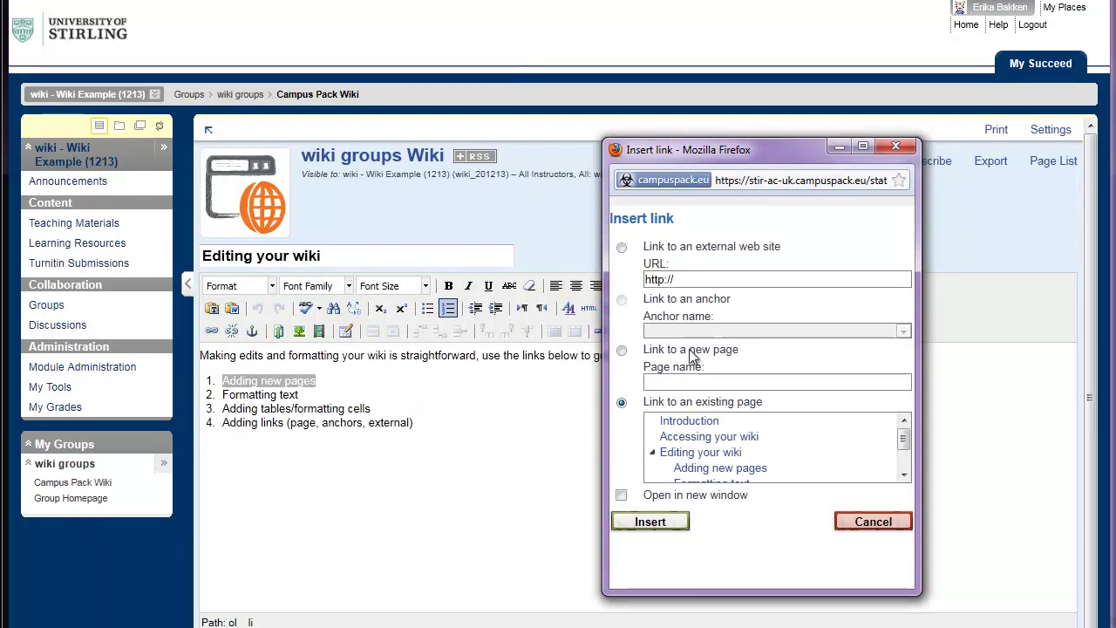
pyautogui.click(714, 475)
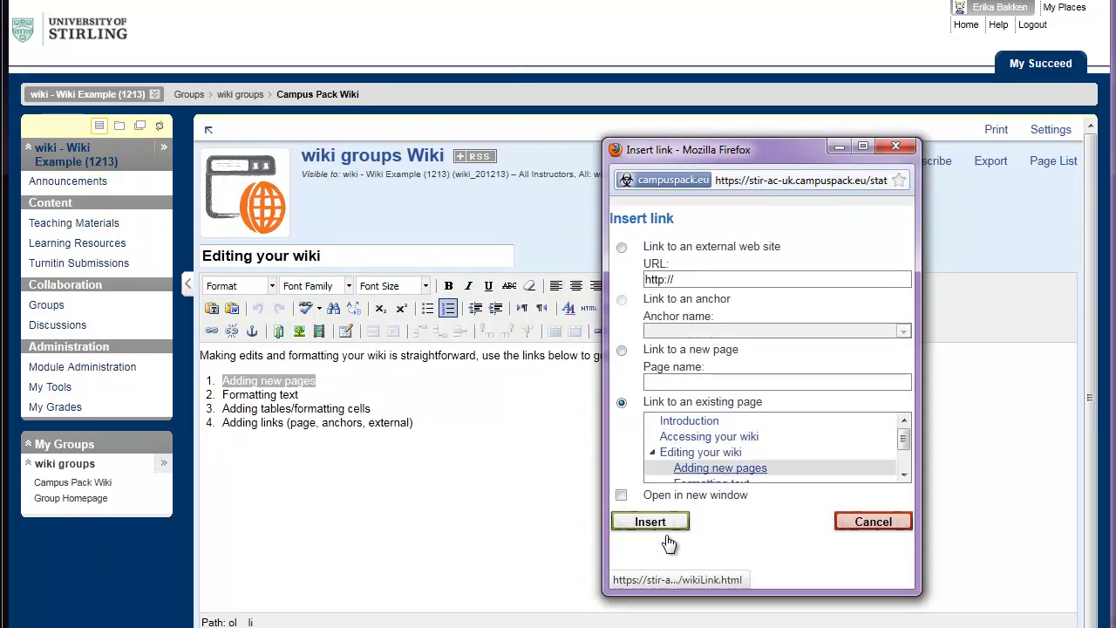
pyautogui.click(654, 523)
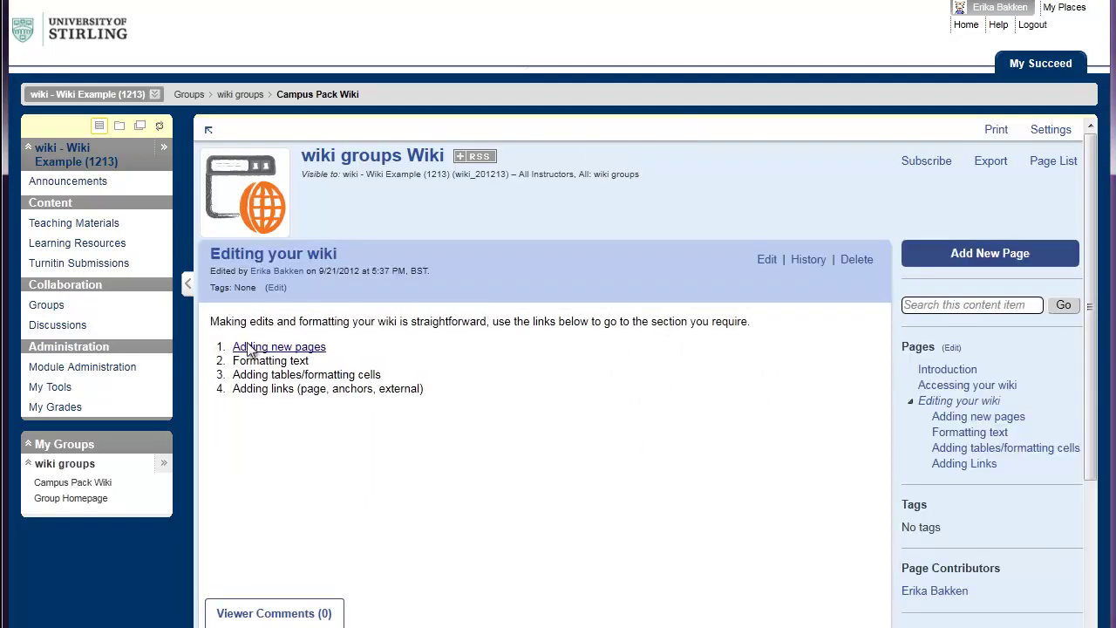
pyautogui.click(288, 347)
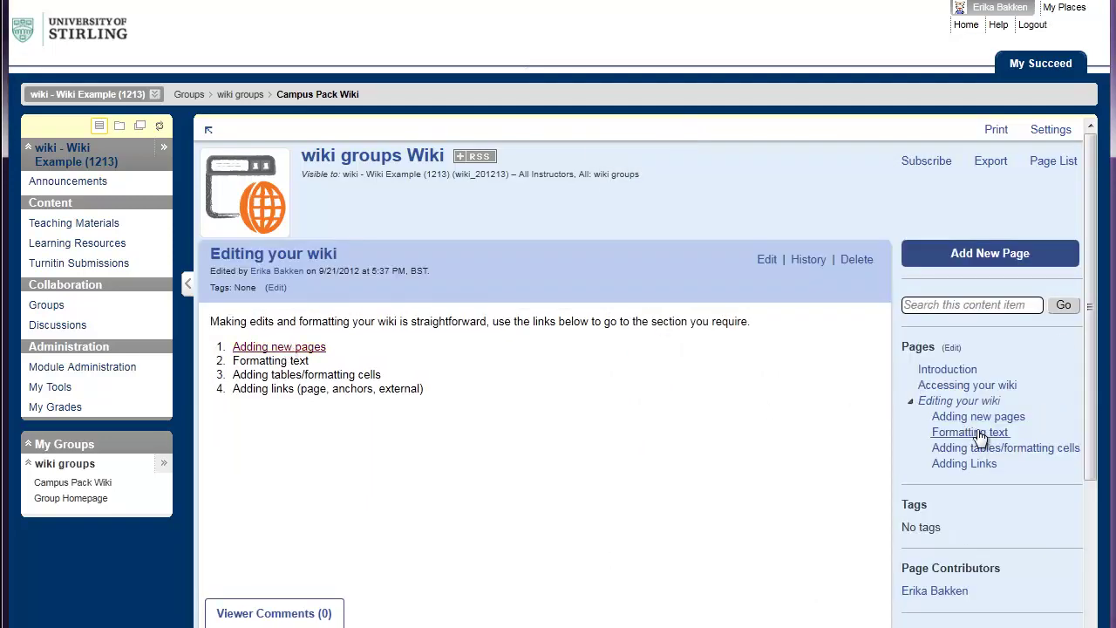
pyautogui.click(310, 348)
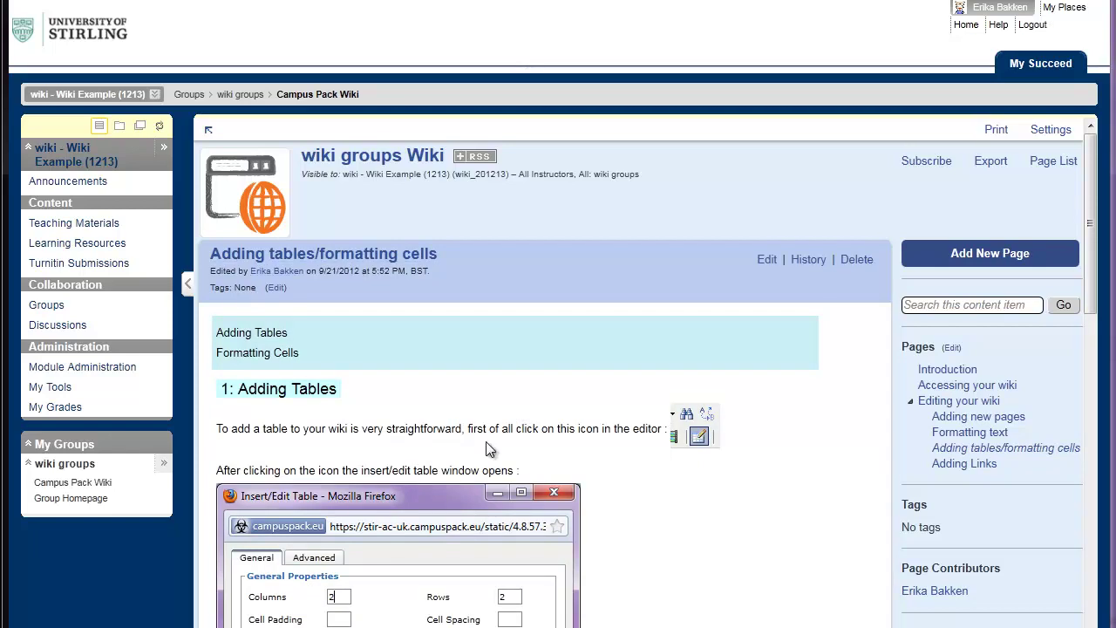
pyautogui.scroll(-15, 758, 515)
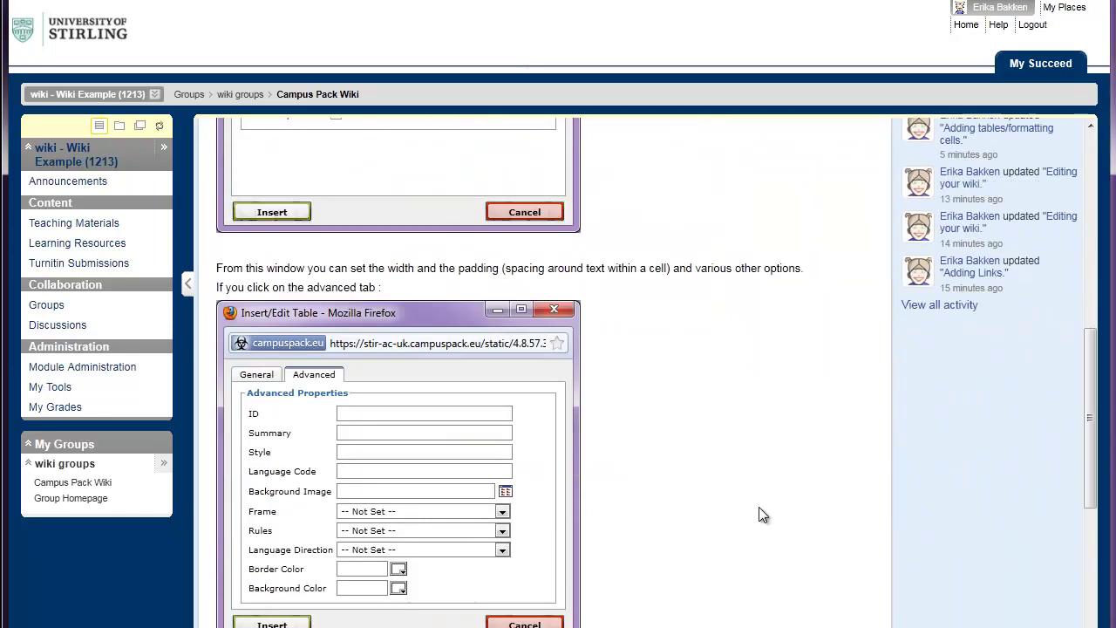
pyautogui.scroll(4, 759, 515)
pyautogui.scroll(10, 759, 515)
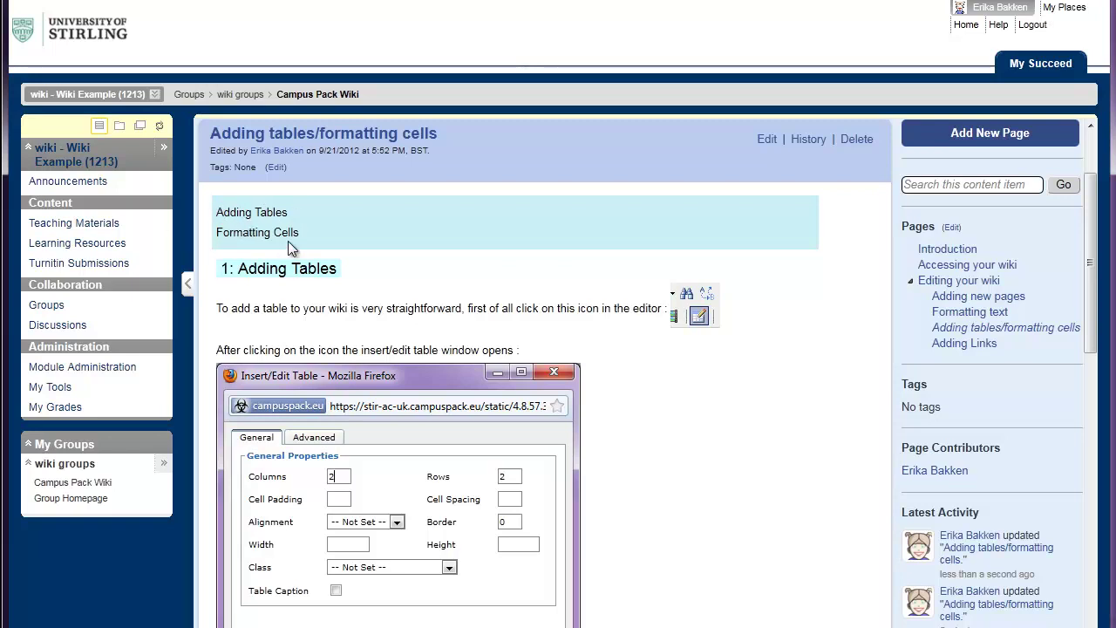
pyautogui.scroll(-10, 258, 296)
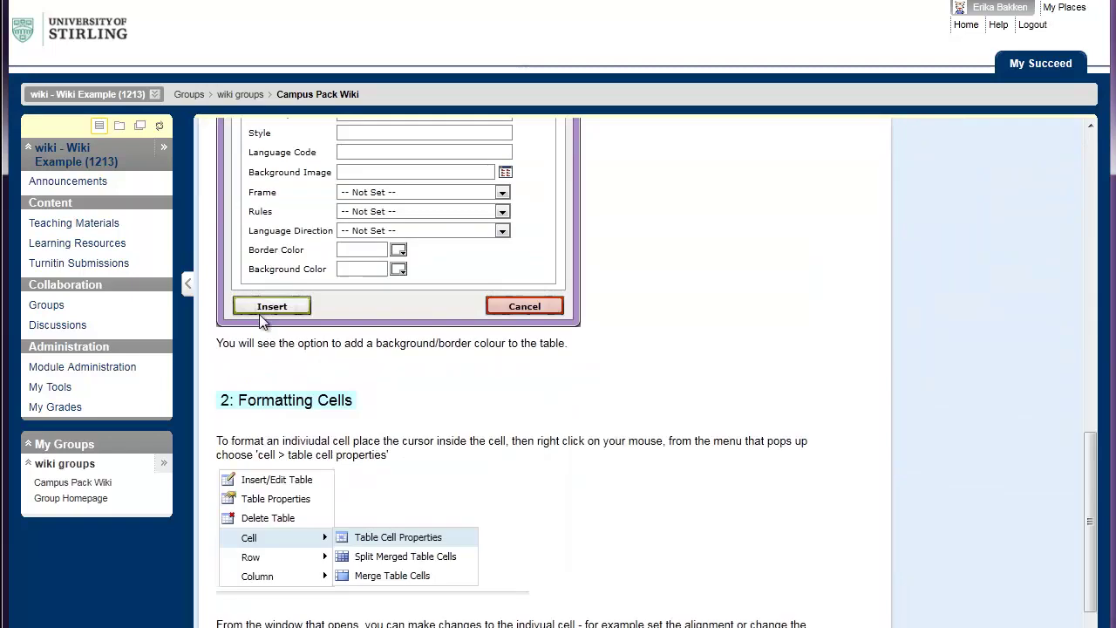
pyautogui.scroll(15, 462, 493)
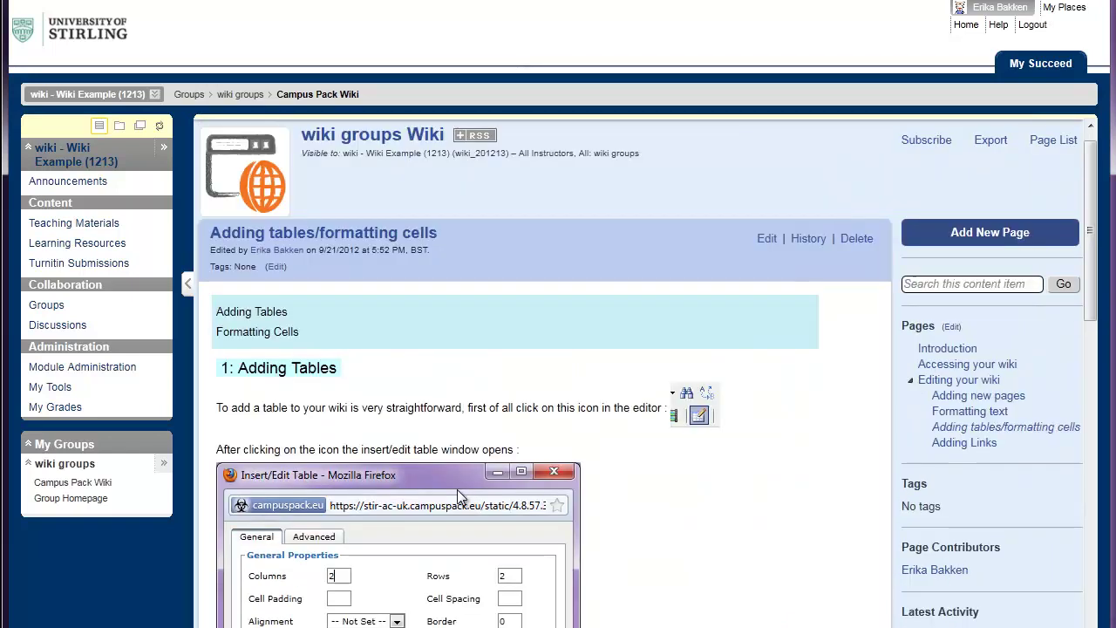
pyautogui.scroll(1, 457, 489)
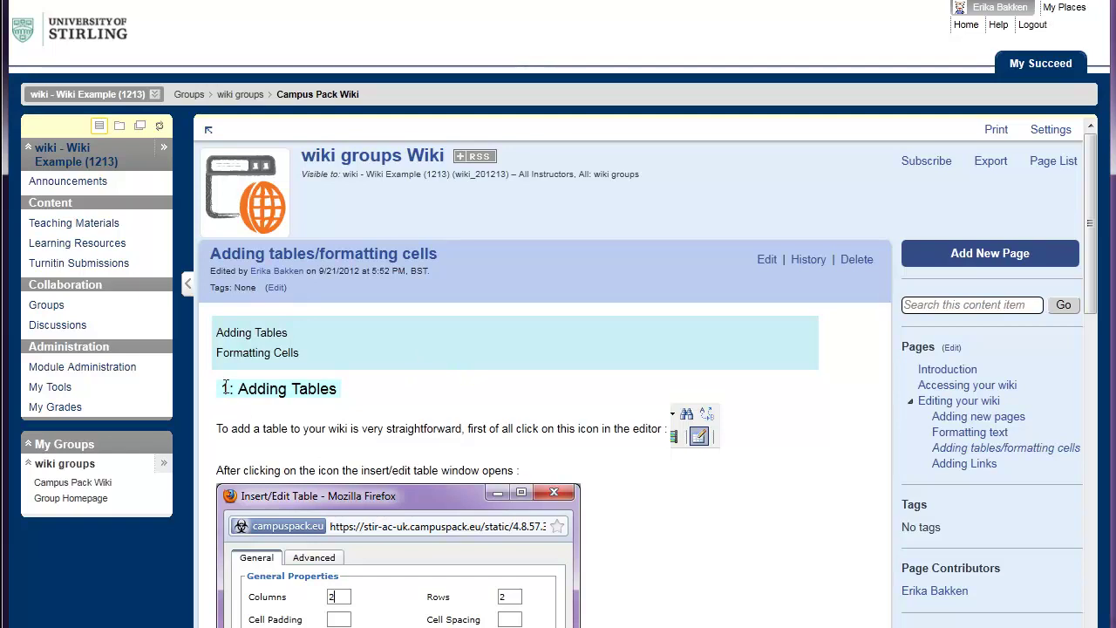
# Open the page in the editor and add an anchor to the '1: Adding Tables' heading
pyautogui.moveTo(220, 388); pyautogui.dragTo(343, 388)
pyautogui.click(367, 392)
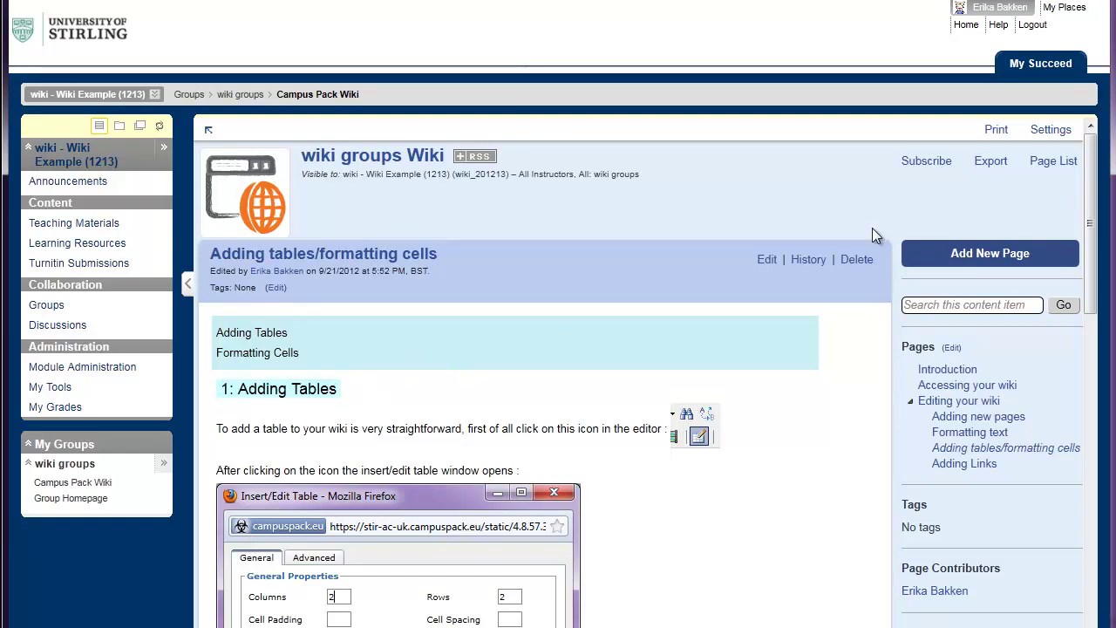
pyautogui.click(766, 261)
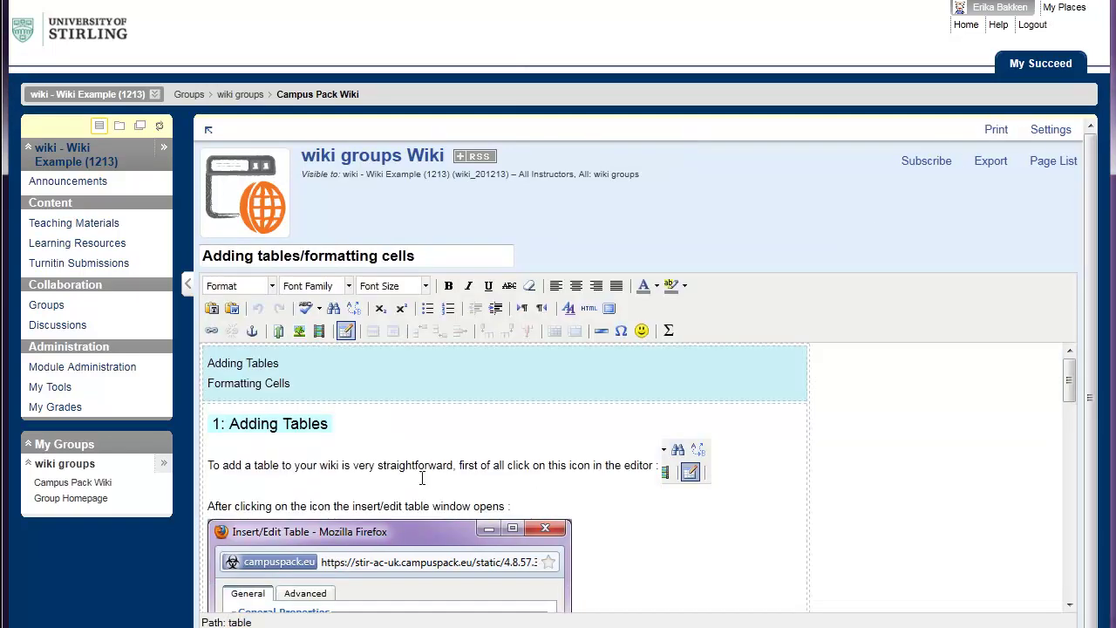
pyautogui.click(196, 445)
pyautogui.moveTo(196, 446); pyautogui.dragTo(200, 423)
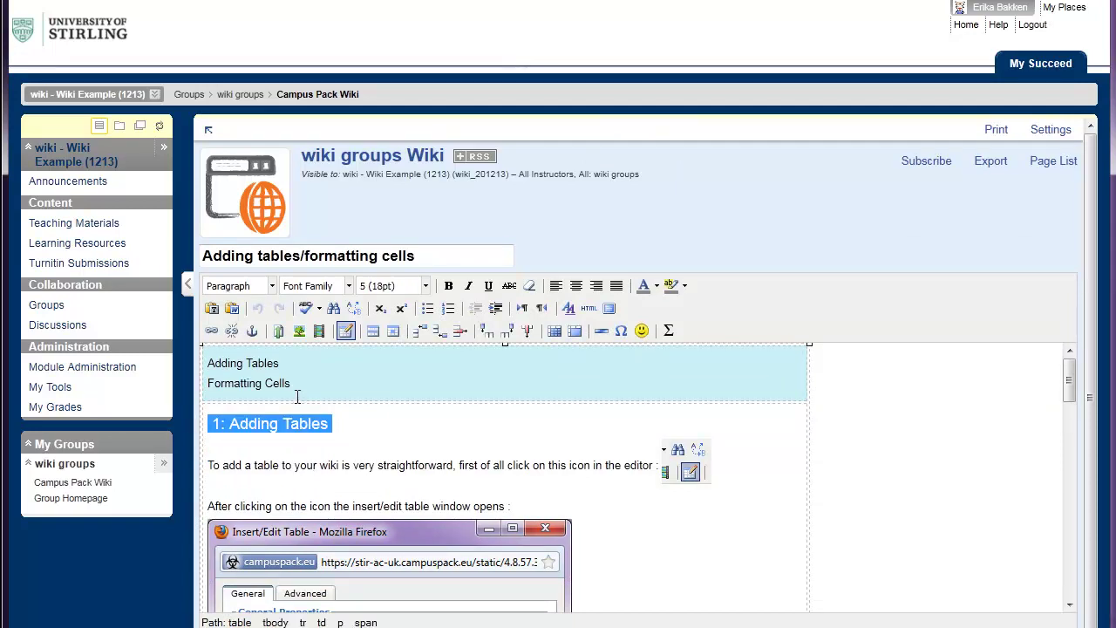
pyautogui.click(251, 333)
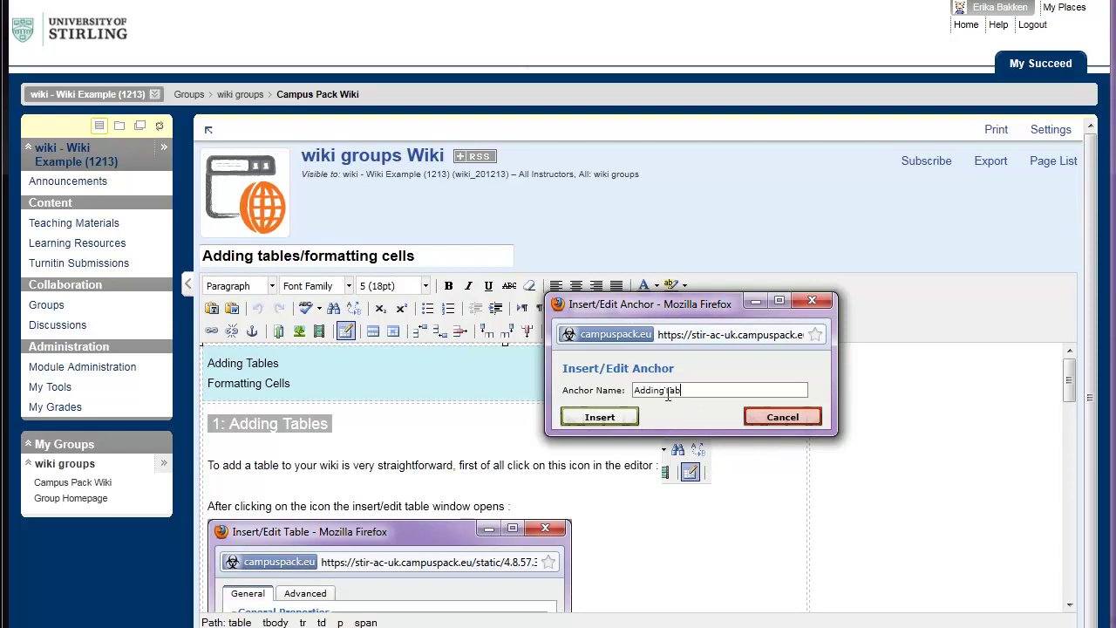
pyautogui.click(609, 417)
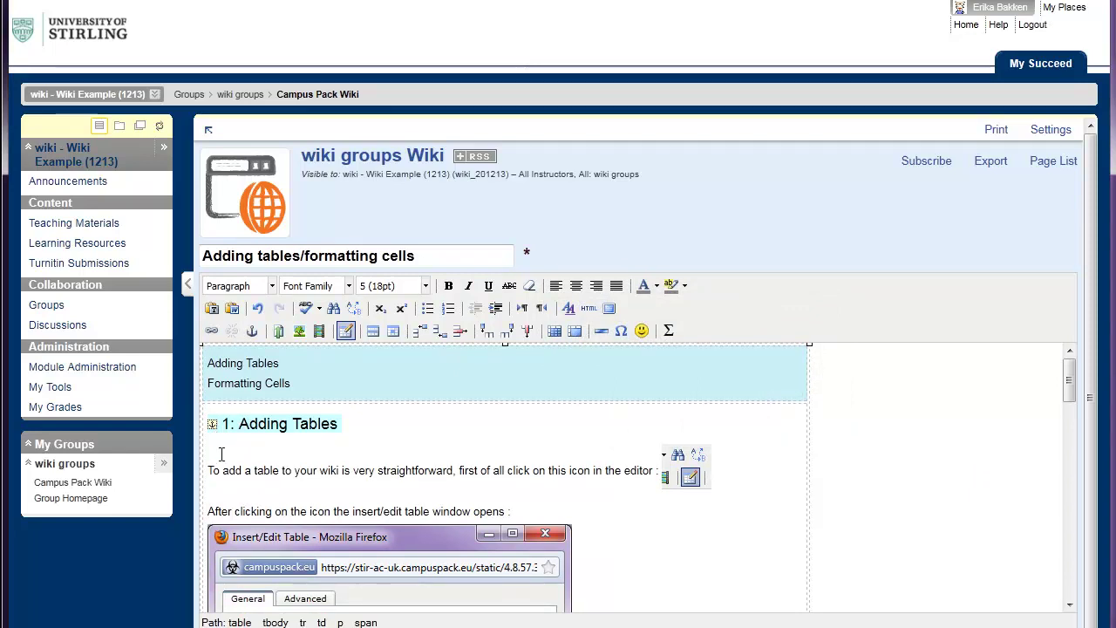
pyautogui.click(221, 454)
# Add a named anchor to the '2: Formatting Cells' heading
pyautogui.scroll(-15, 248, 462)
pyautogui.scroll(4, 409, 530)
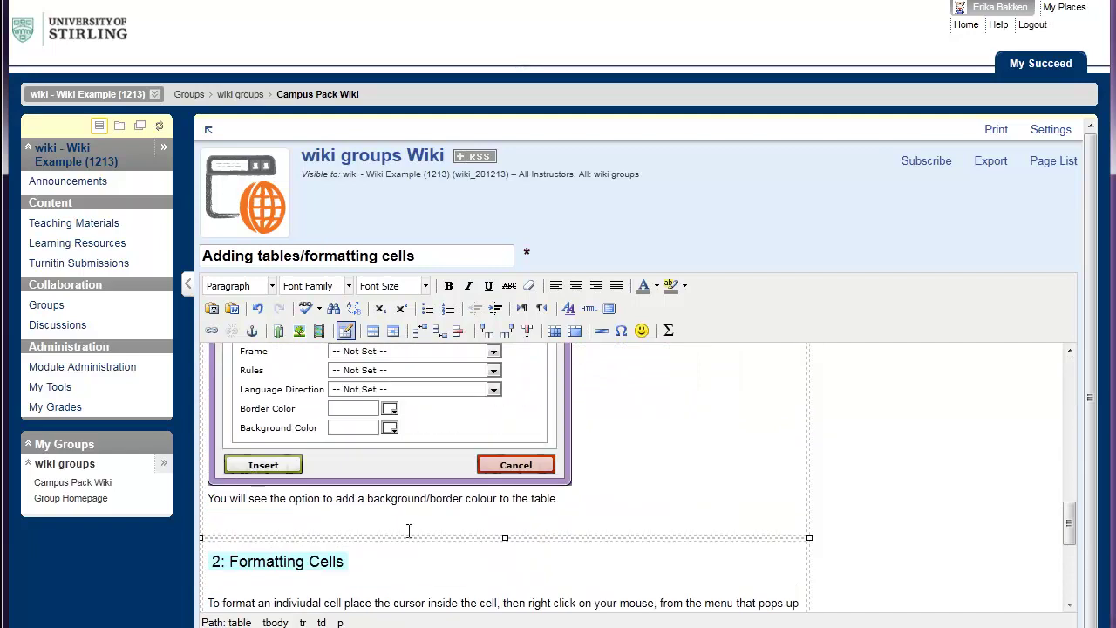
pyautogui.moveTo(353, 561); pyautogui.dragTo(202, 562)
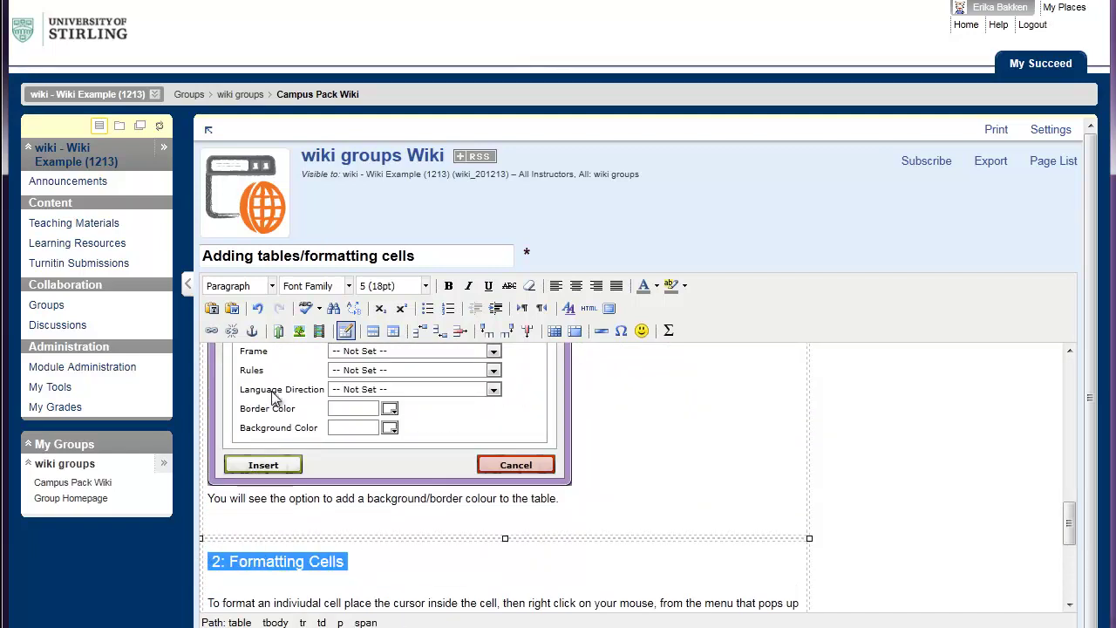
pyautogui.click(252, 330)
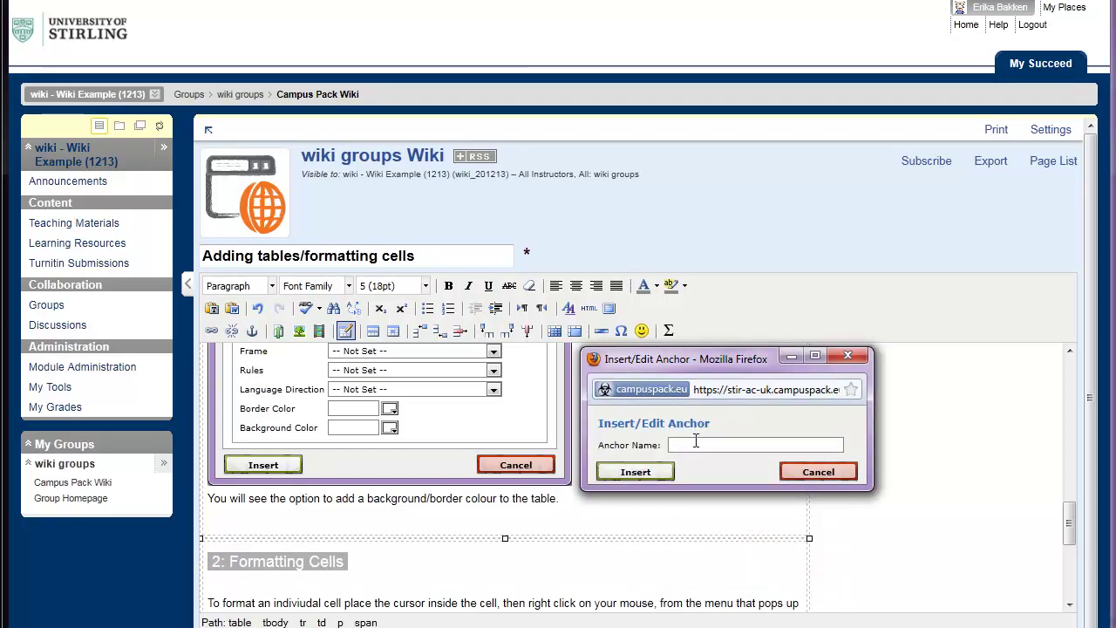
pyautogui.click(696, 442)
pyautogui.write('FormattingCells')
pyautogui.click(639, 473)
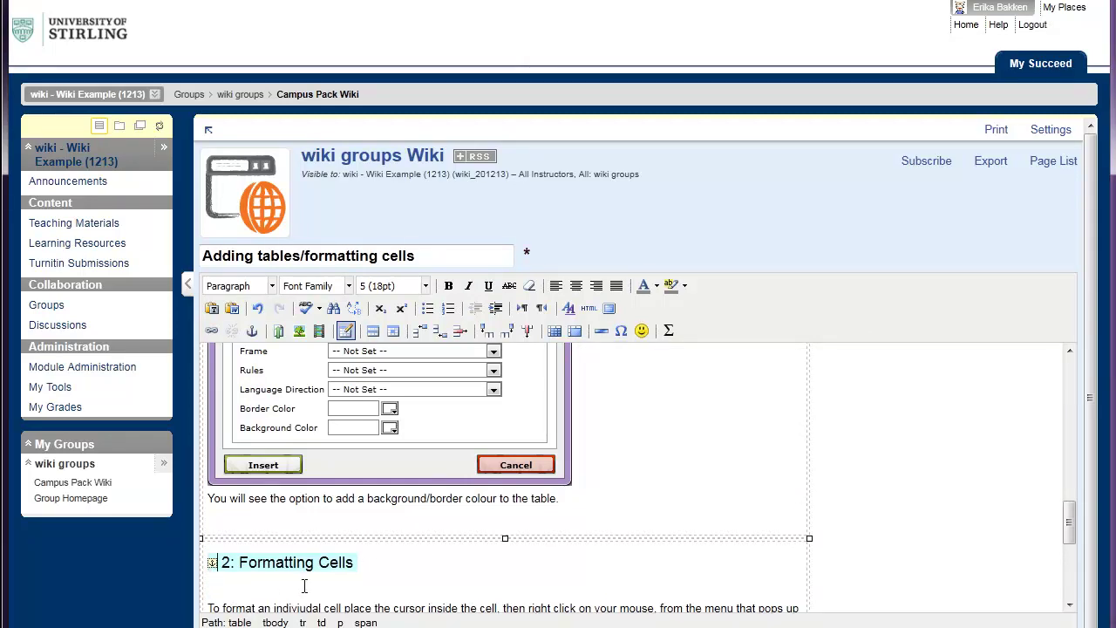
pyautogui.scroll(5, 314, 591)
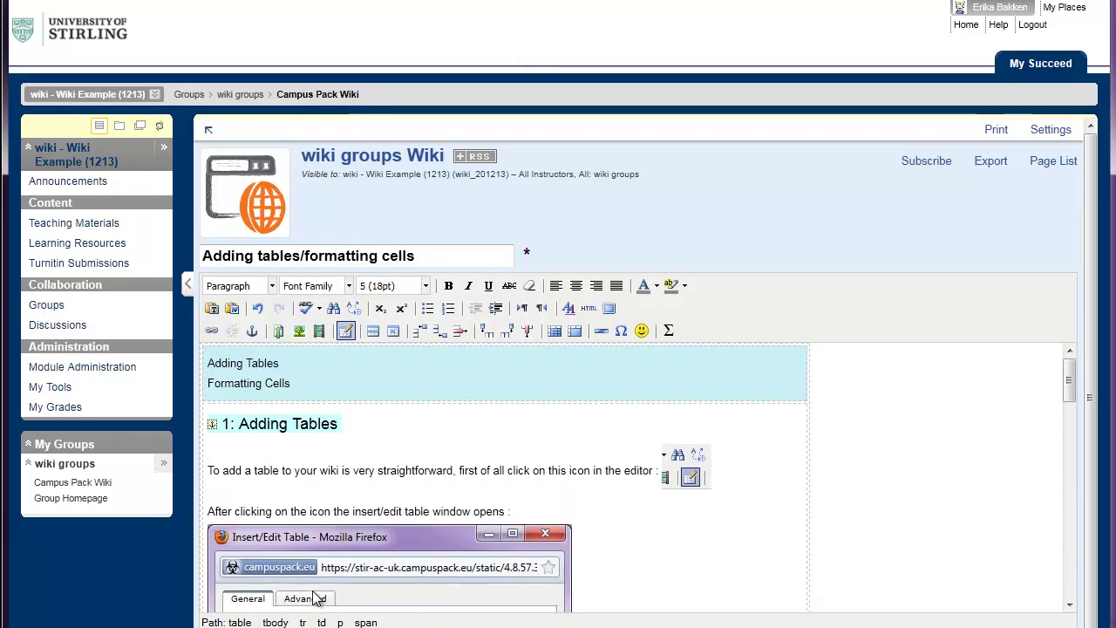
# Link the Adding Tables contents entry to the AddingTables anchor
pyautogui.click(215, 370)
pyautogui.moveTo(252, 367); pyautogui.dragTo(212, 372)
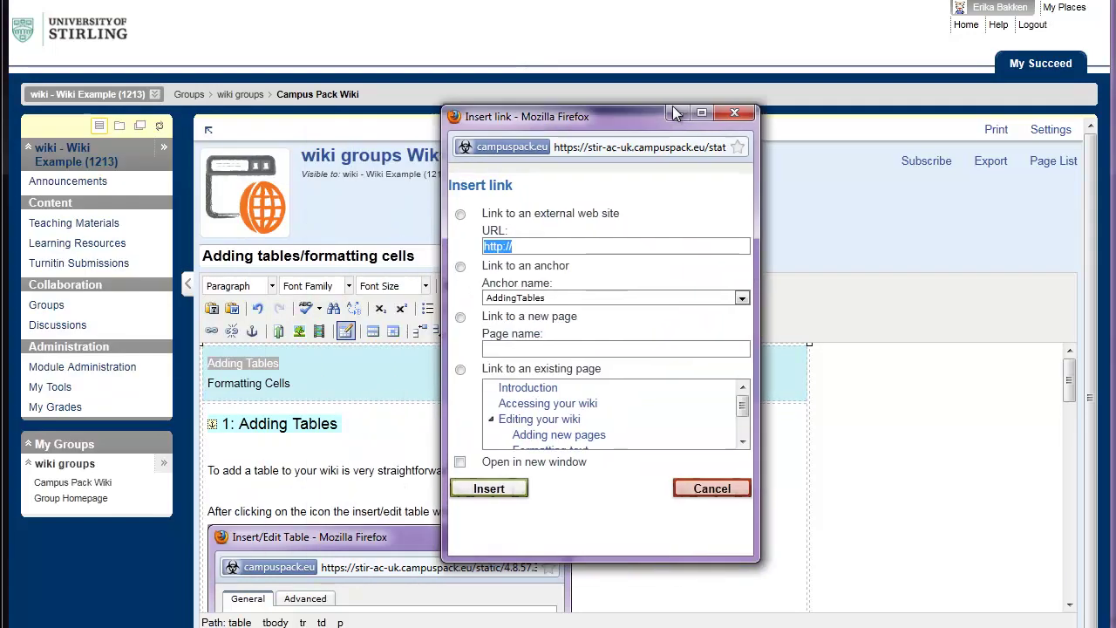
pyautogui.moveTo(672, 106); pyautogui.dragTo(792, 87)
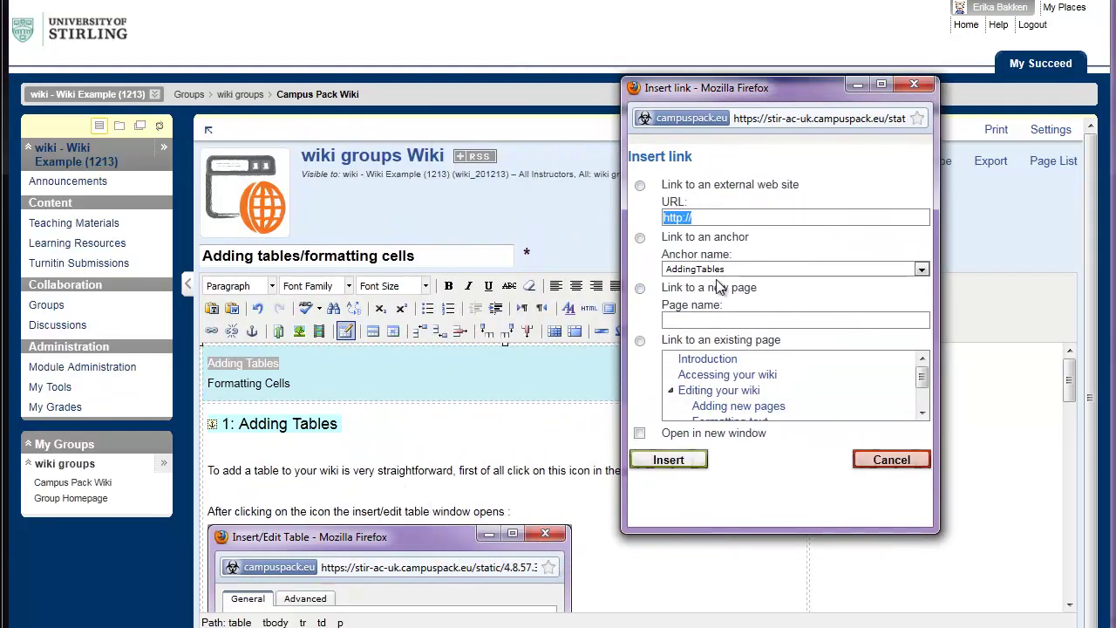
pyautogui.click(640, 236)
pyautogui.click(715, 271)
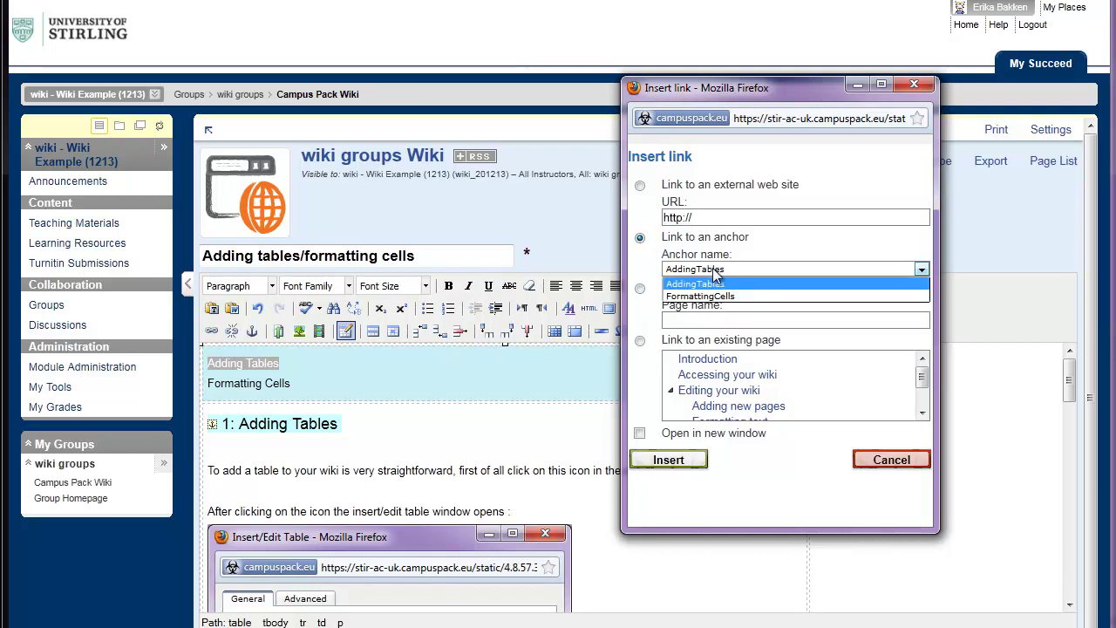
pyautogui.click(715, 271)
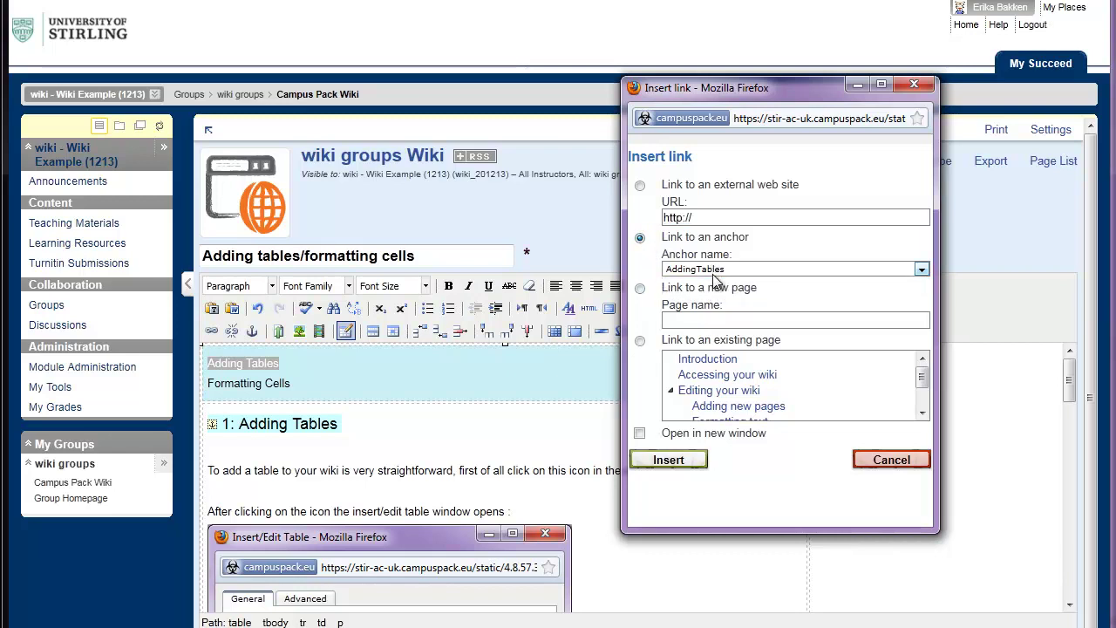
pyautogui.click(669, 459)
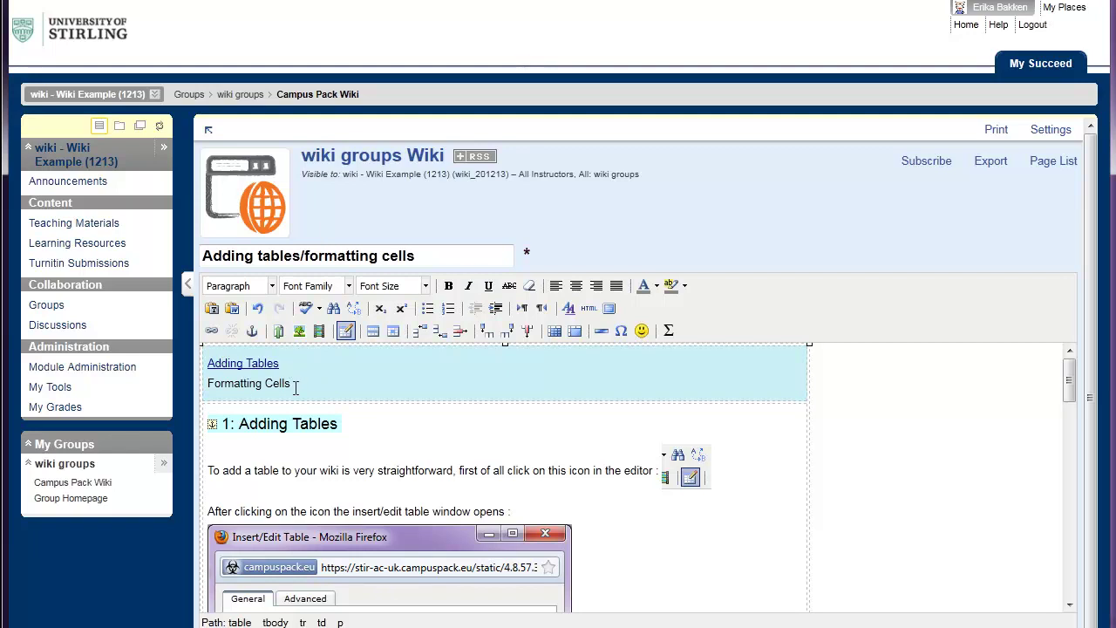
# Link the Formatting Cells contents entry to the FormattingCells anchor
pyautogui.moveTo(294, 384); pyautogui.dragTo(208, 385)
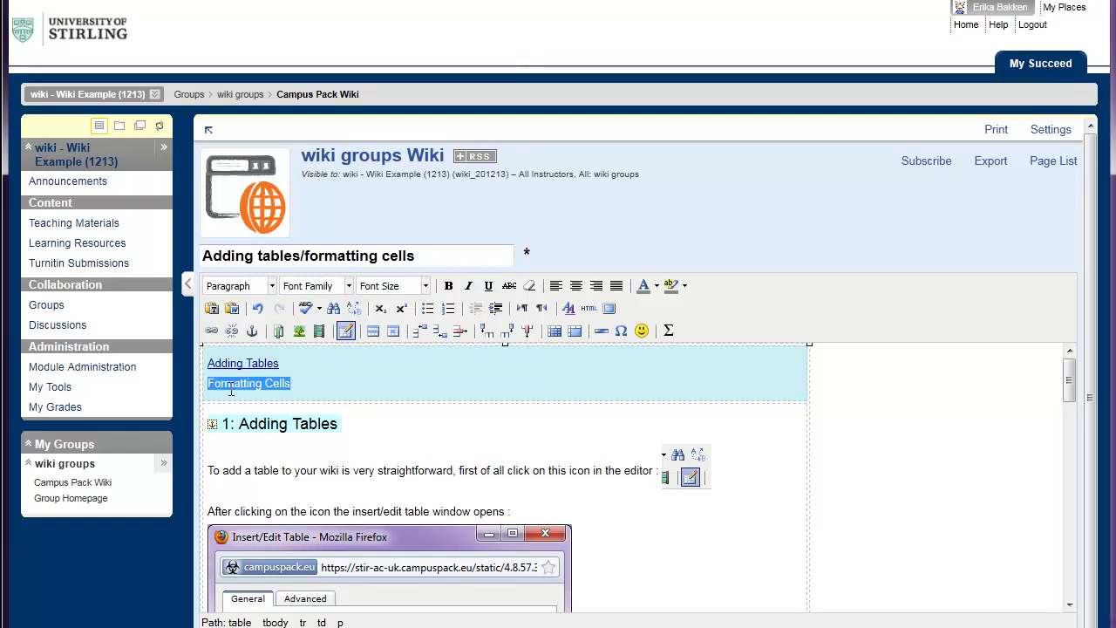
pyautogui.click(252, 330)
pyautogui.moveTo(617, 119); pyautogui.dragTo(742, 119)
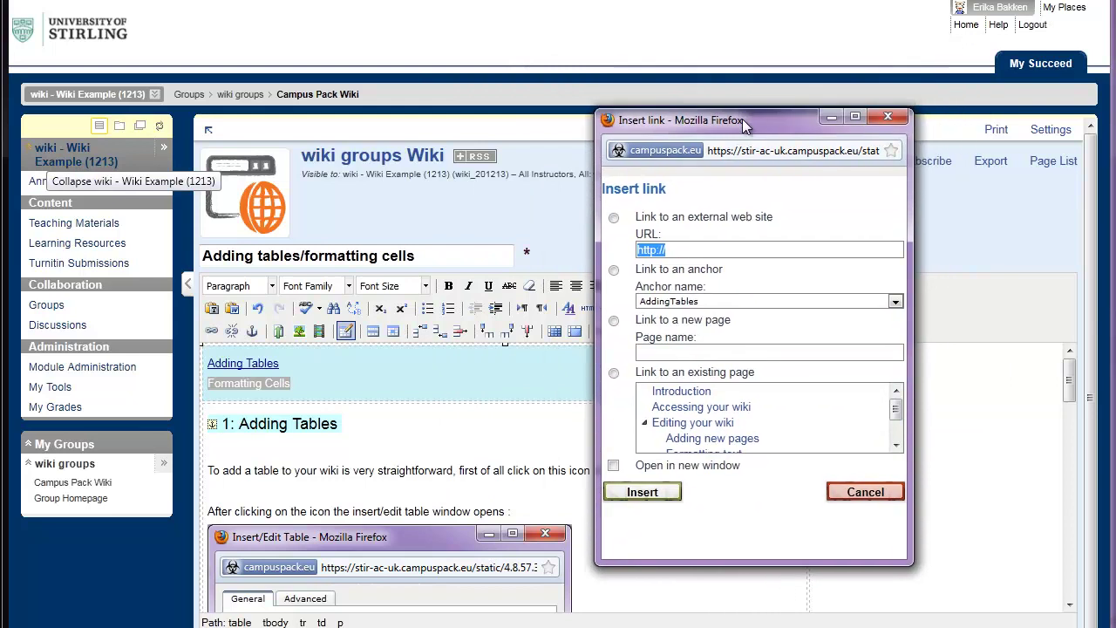
pyautogui.click(614, 270)
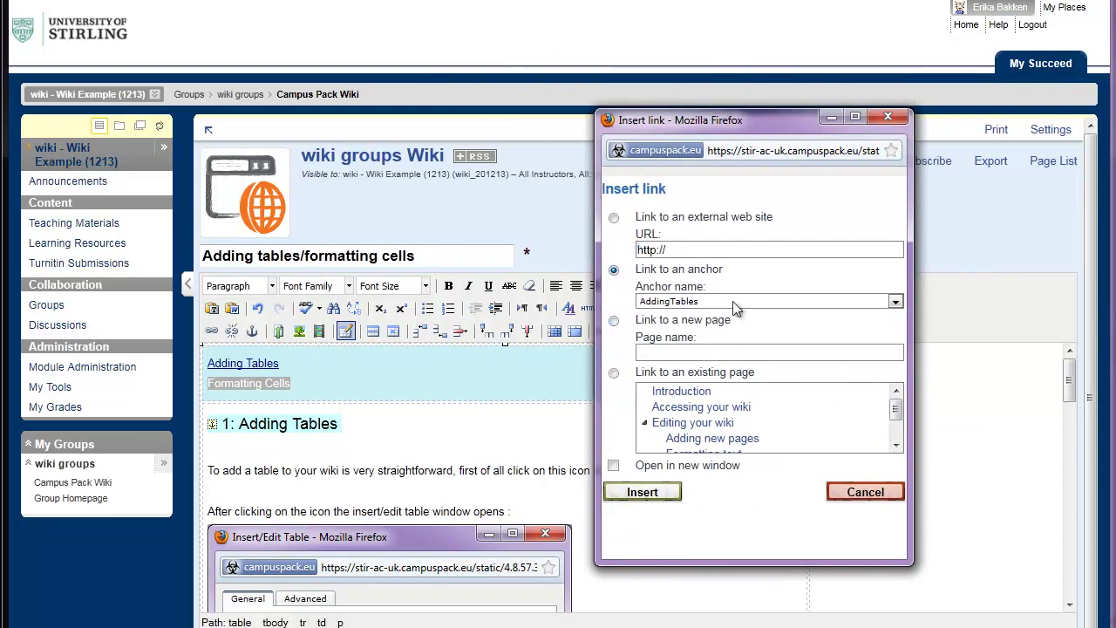
pyautogui.click(734, 306)
pyautogui.click(718, 329)
pyautogui.click(647, 493)
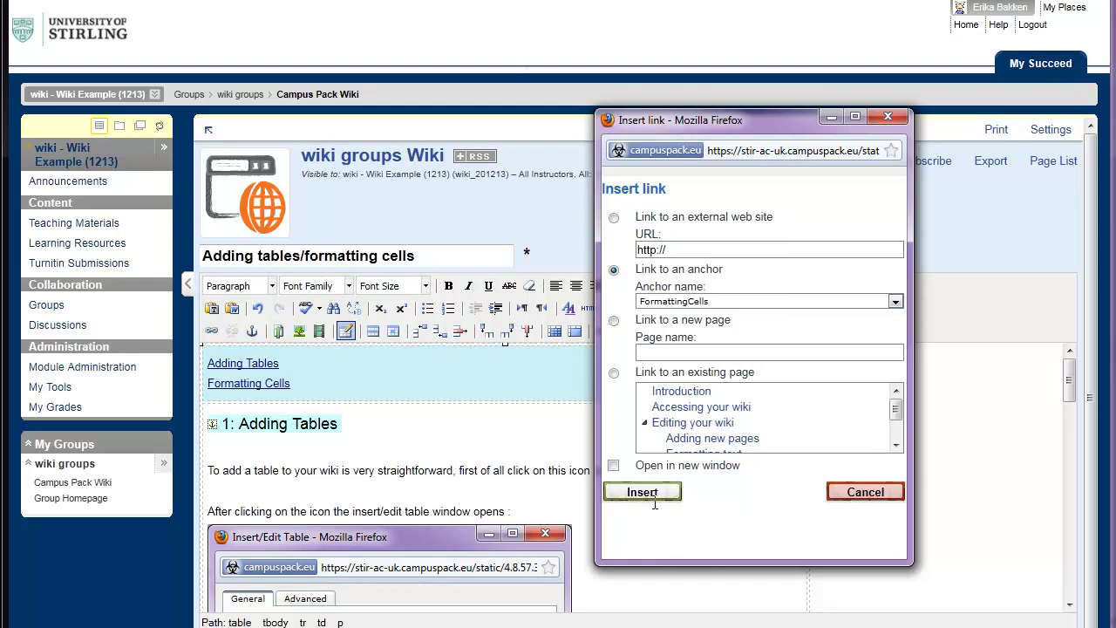
# Save the page and test that the Adding Tables and Formatting Cells links jump to their sections
pyautogui.click(394, 433)
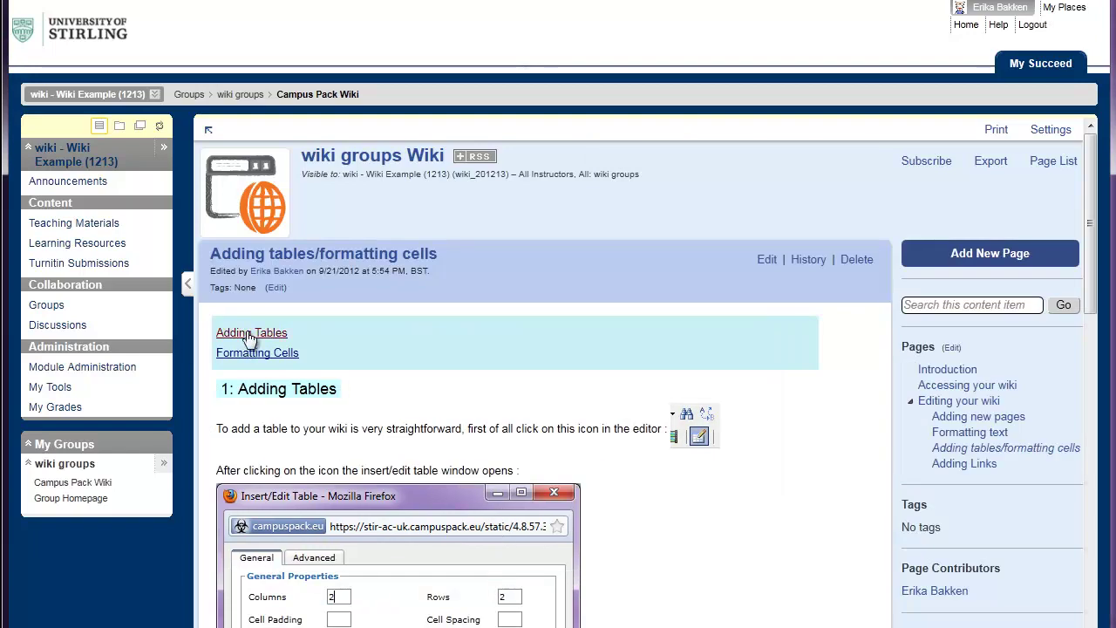
pyautogui.click(249, 333)
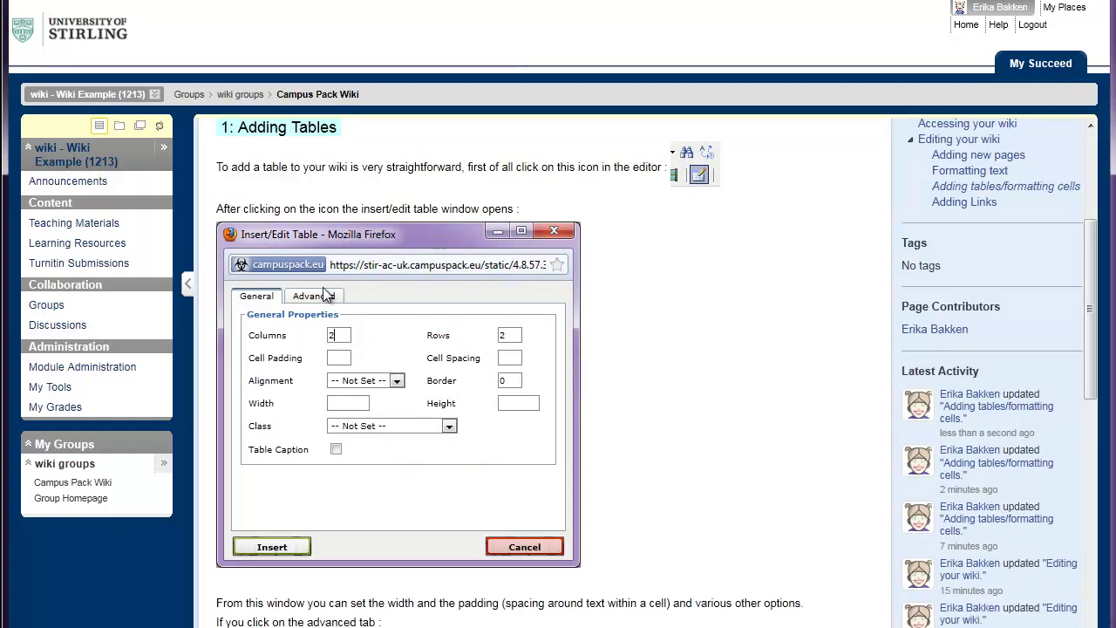
pyautogui.scroll(3, 330, 296)
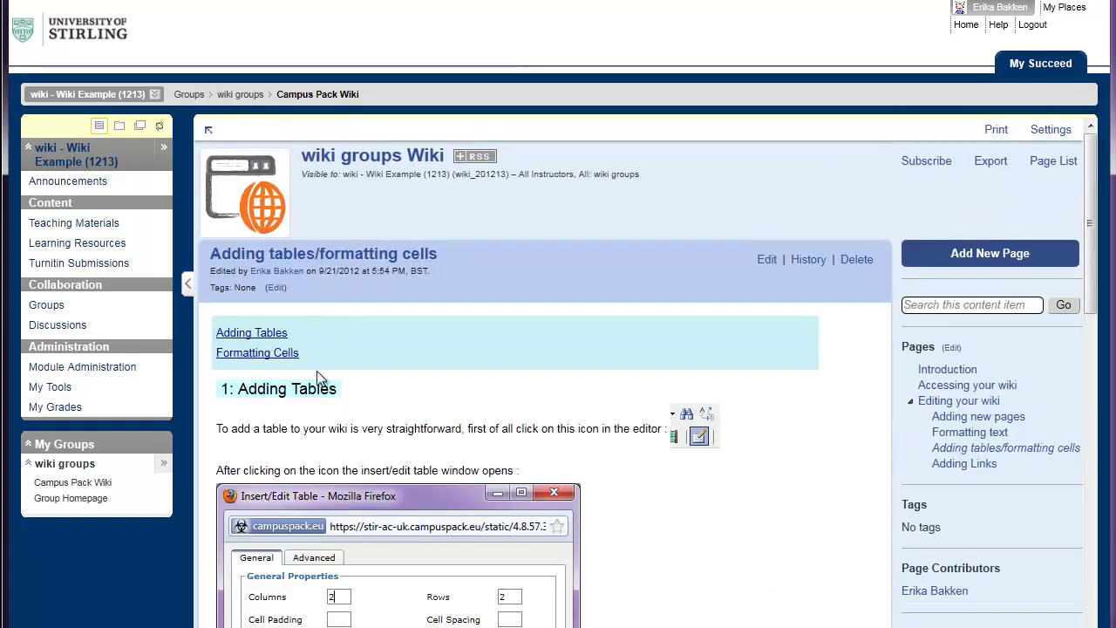
pyautogui.click(261, 359)
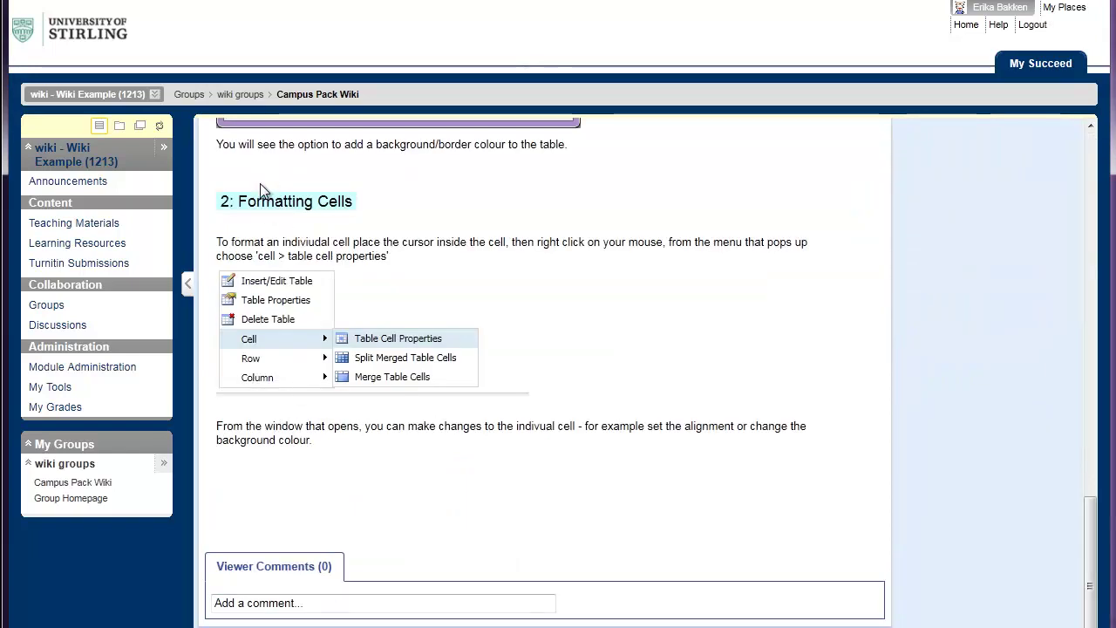